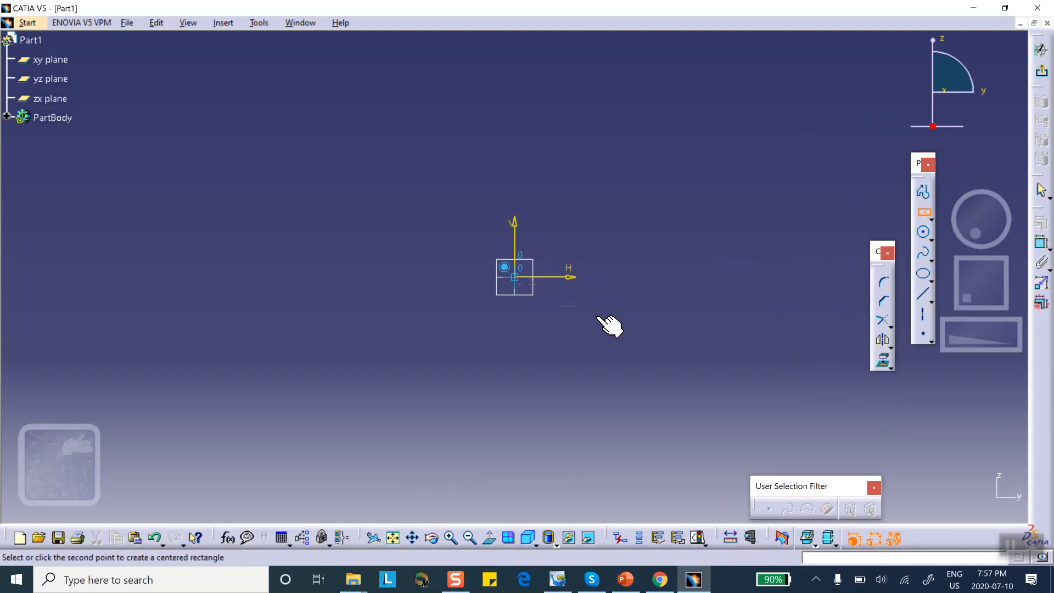
Draw a rectangle centred on the sketch origin and constrain its height to 40 mm
left_click(632, 368)
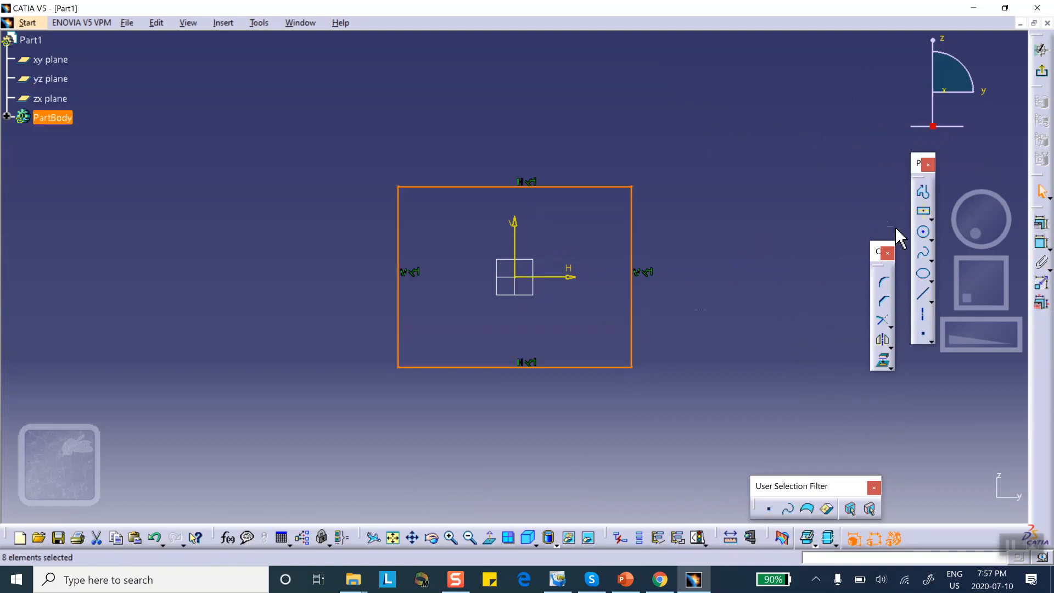
left_click(1041, 241)
left_click(632, 227)
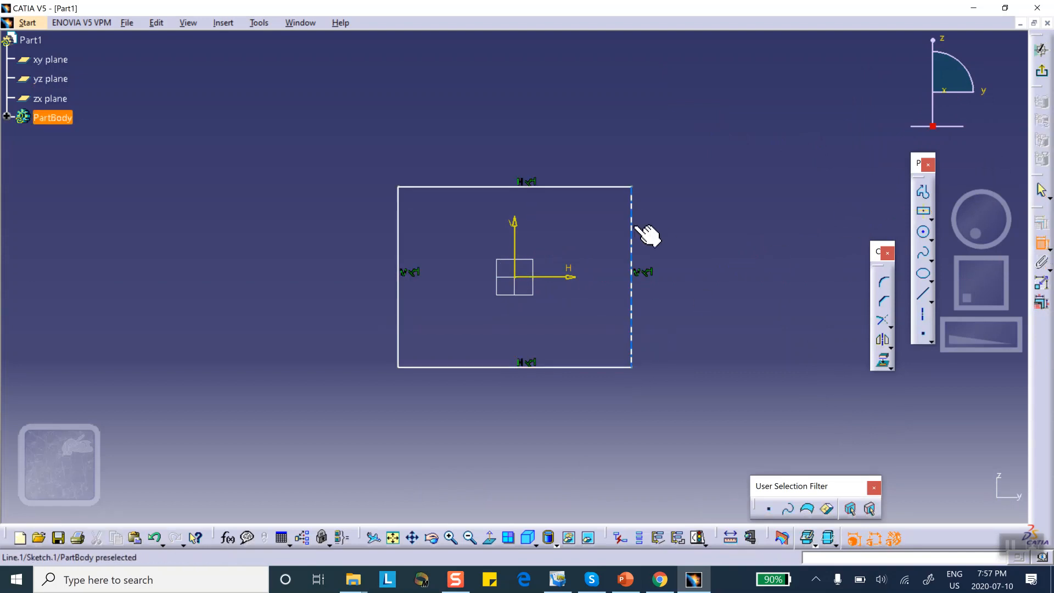
left_click(672, 223)
double_click(672, 223)
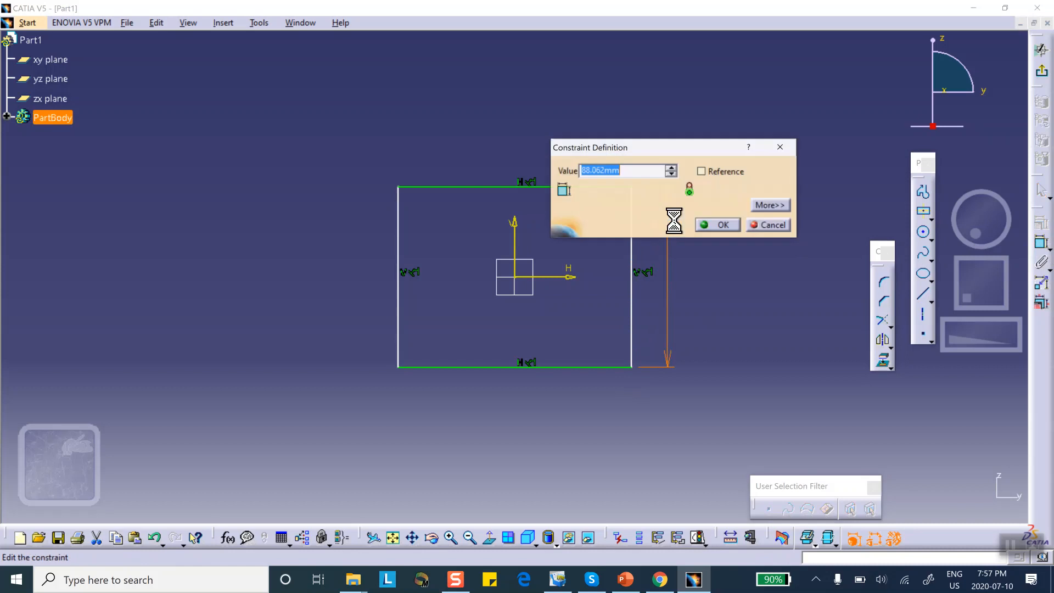
type("40")
key("Return")
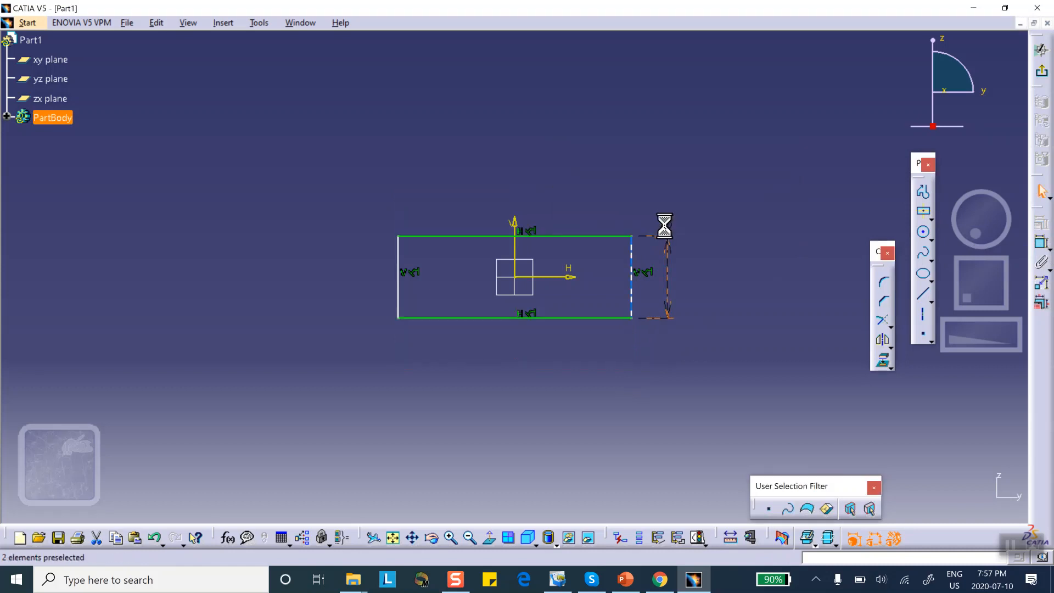
Constrain the centred rectangle's width to 40 mm and exit the sketch
left_click(1042, 244)
left_click(603, 236)
left_click(557, 184)
double_click(558, 183)
type("40")
left_click(717, 224)
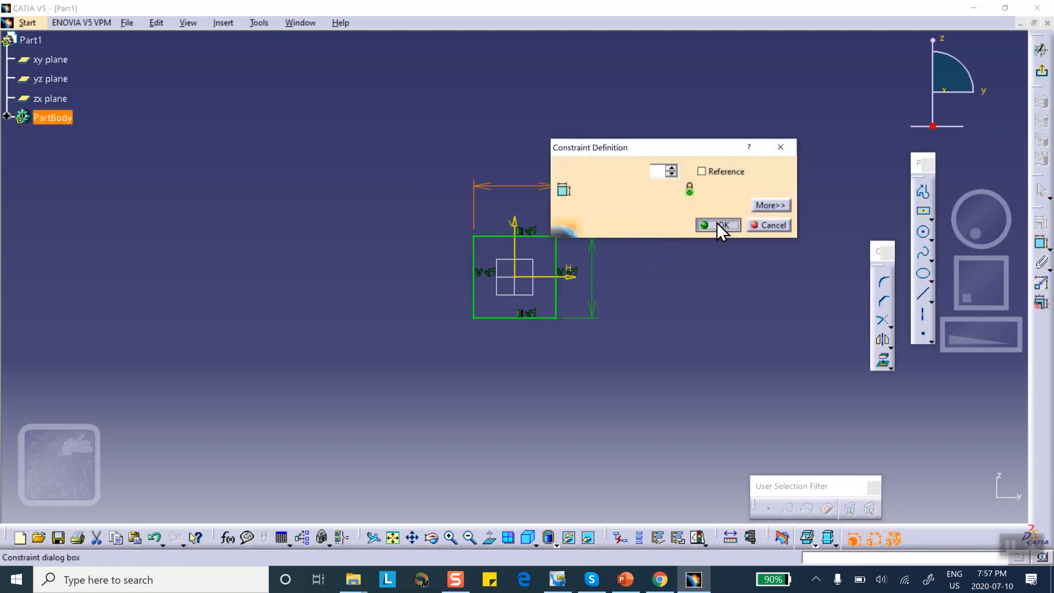
left_click(1041, 70)
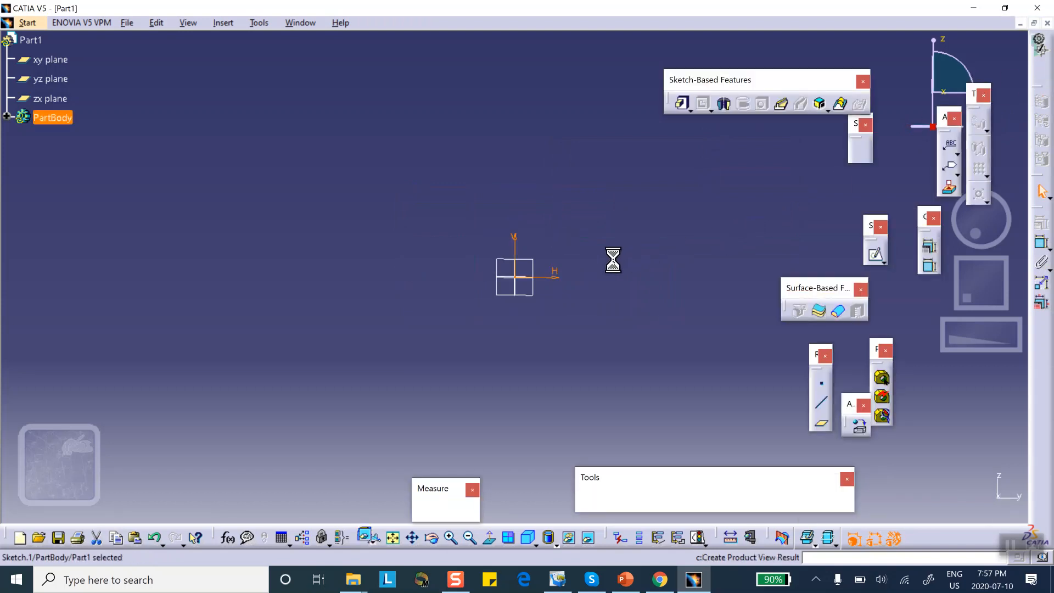
Start a sketch on the xy plane and float the docked profile and operation tools over the drawing area
left_click(546, 284)
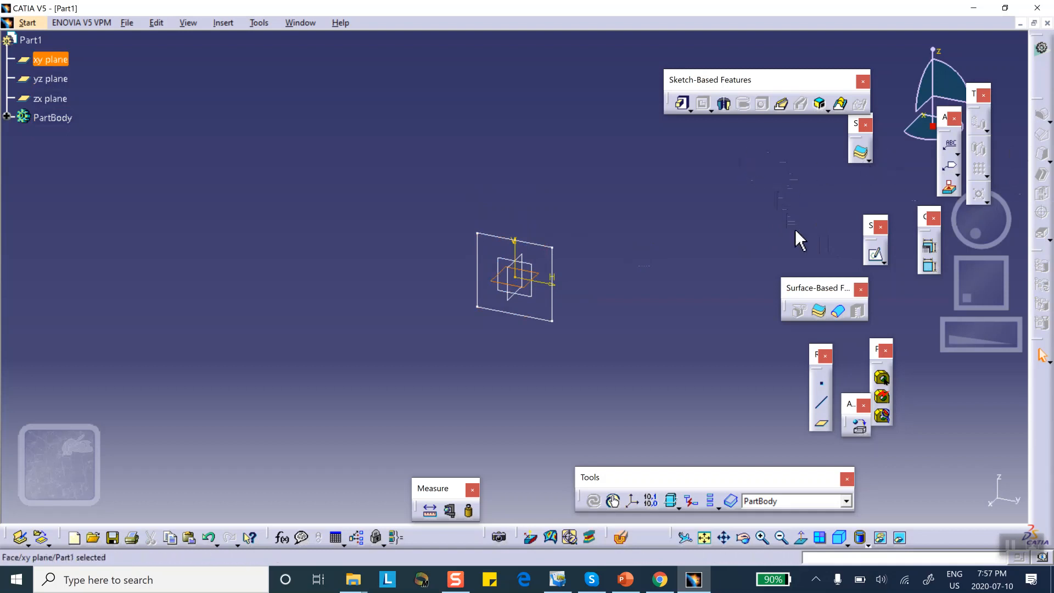
left_click(874, 254)
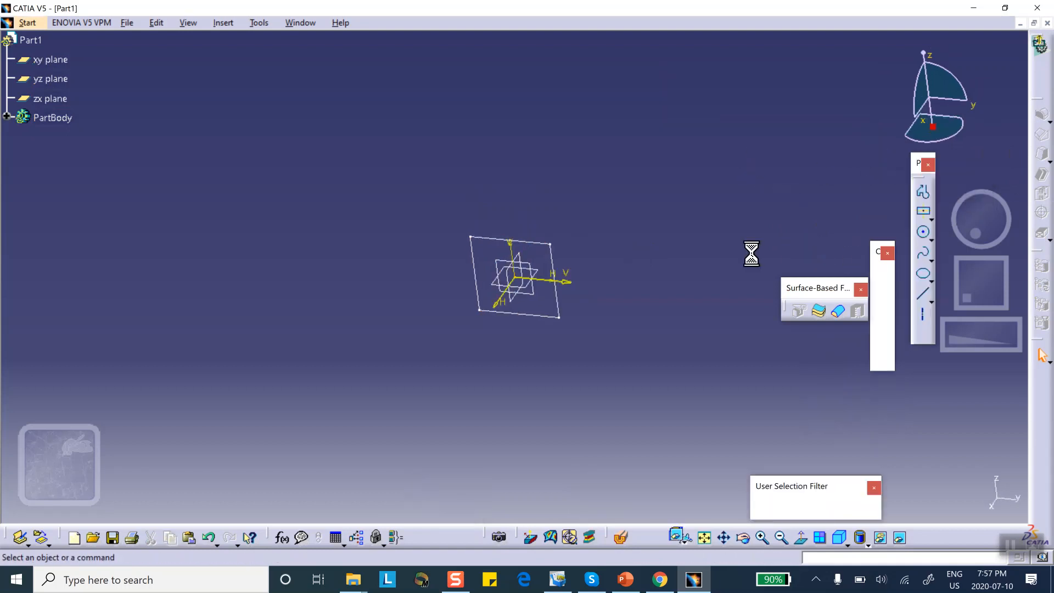
mouse_move(678, 230)
middle_mouse_down()
mouse_move(614, 239)
mouse_move(613, 193)
middle_mouse_up()
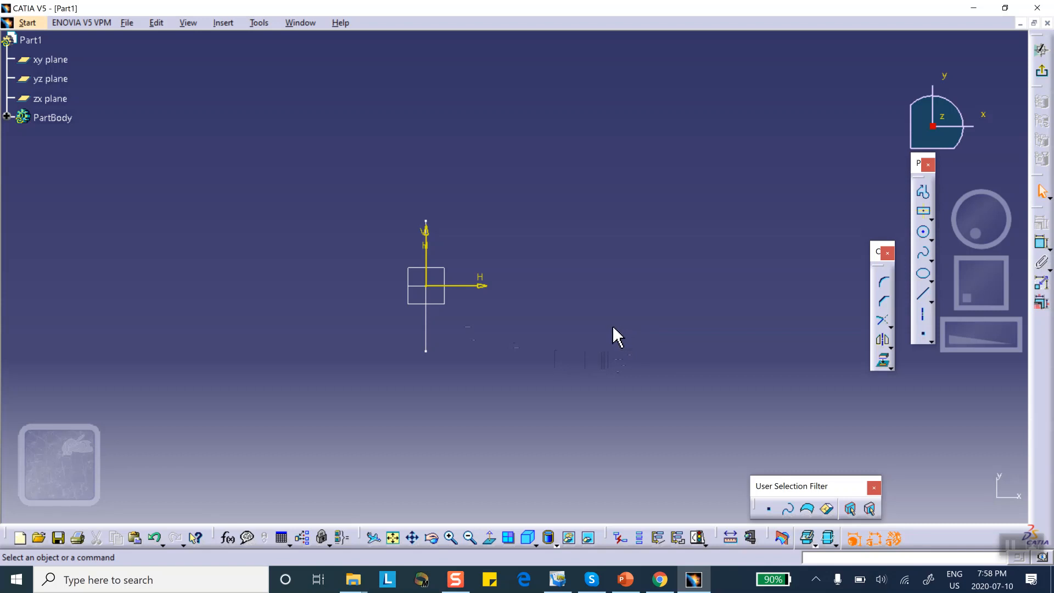
left_click(923, 254)
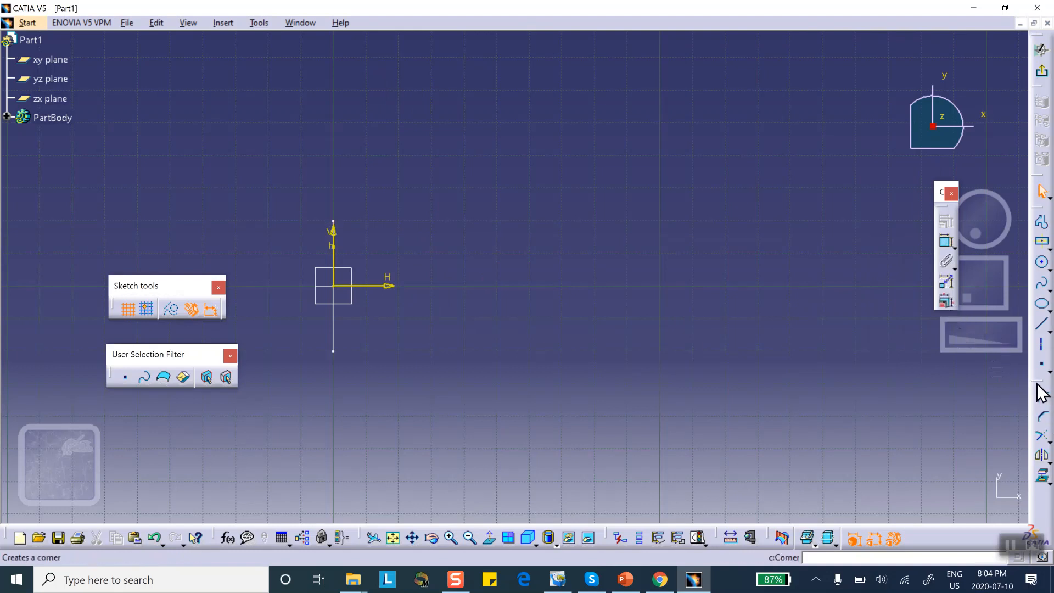
left_click_drag(914, 364, 989, 377)
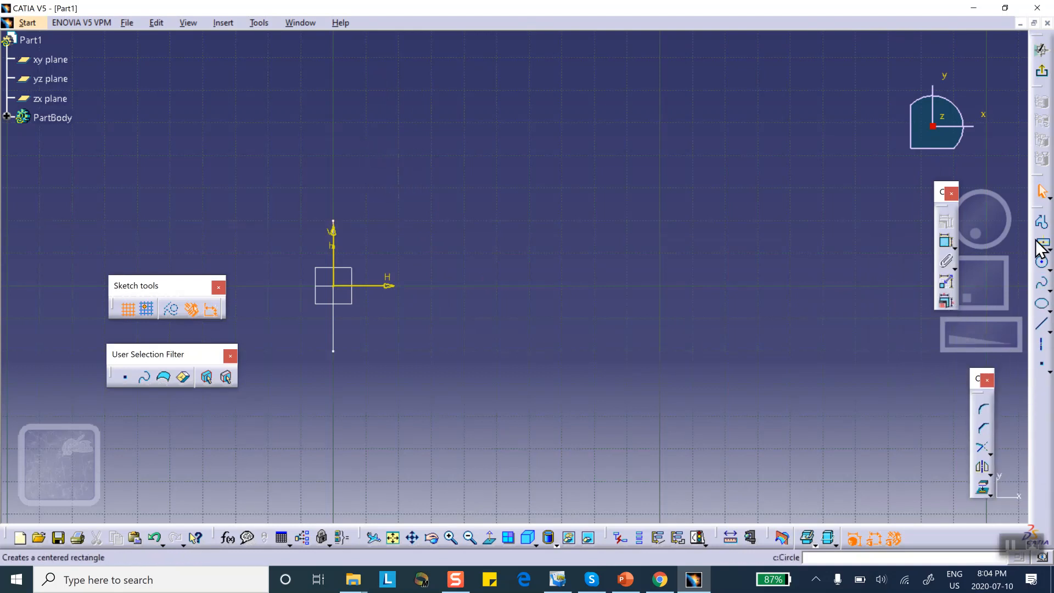
left_click_drag(1036, 207, 890, 200)
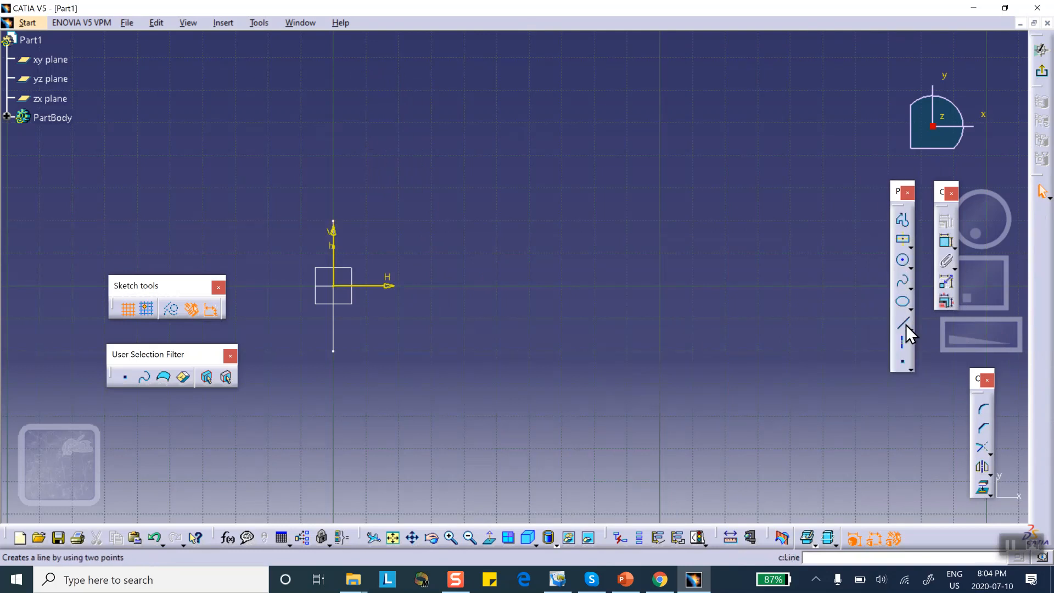
Start a spline at the sketch origin and place its second control point at H 40 mm, V -5 mm
left_click(904, 281)
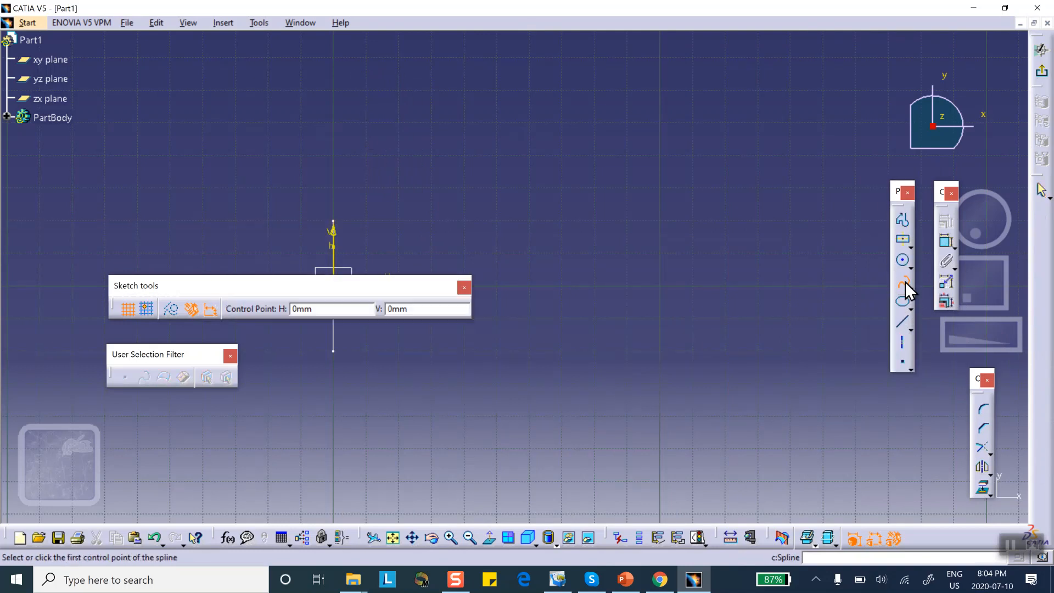
mouse_move(376, 291)
left_mouse_down()
mouse_move(463, 377)
mouse_move(524, 416)
left_mouse_up()
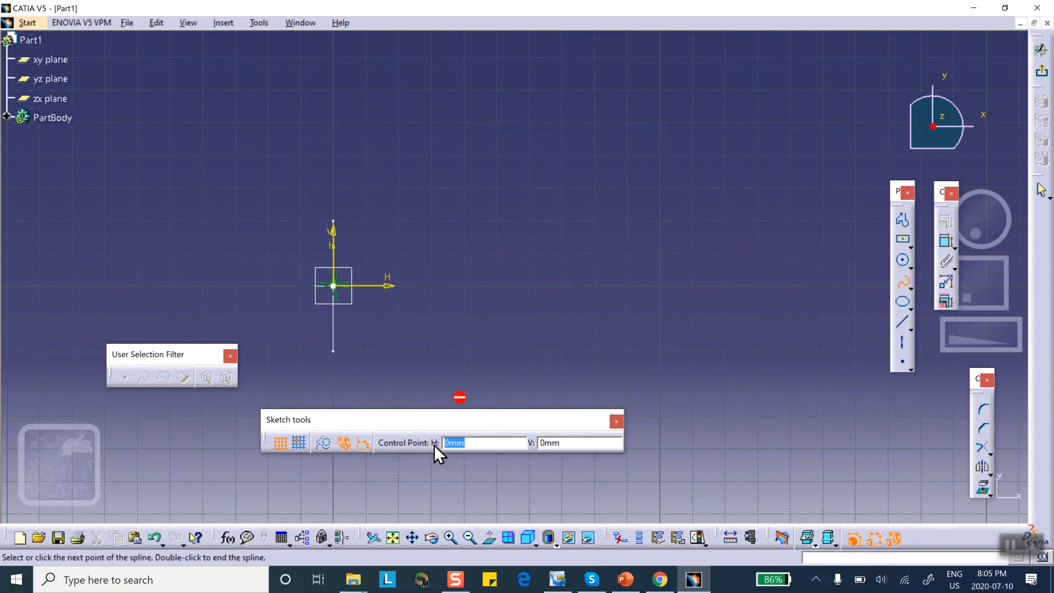
type("0")
key("Tab")
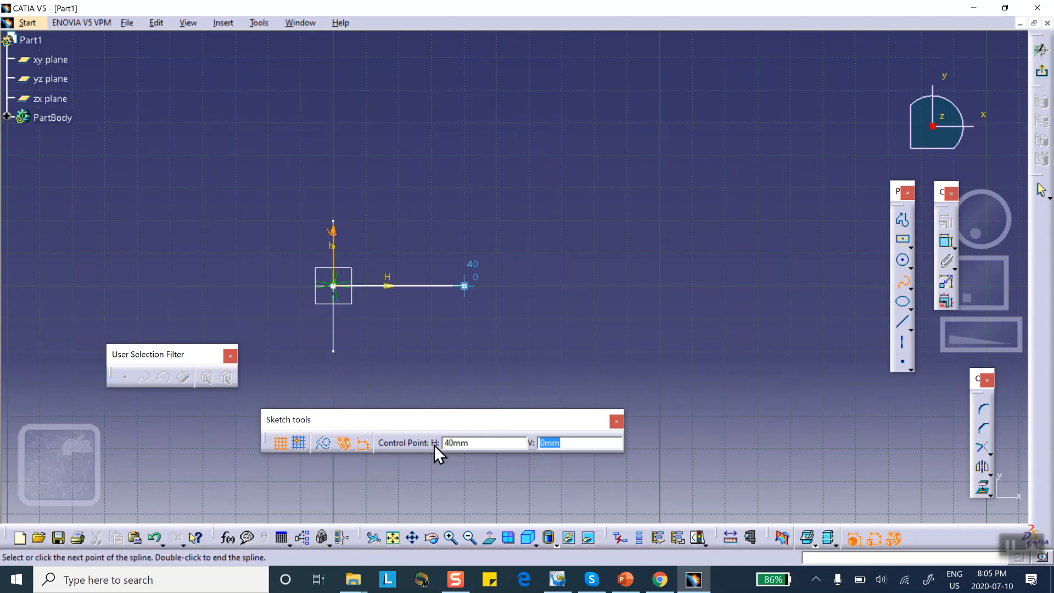
type("-5")
key("Return")
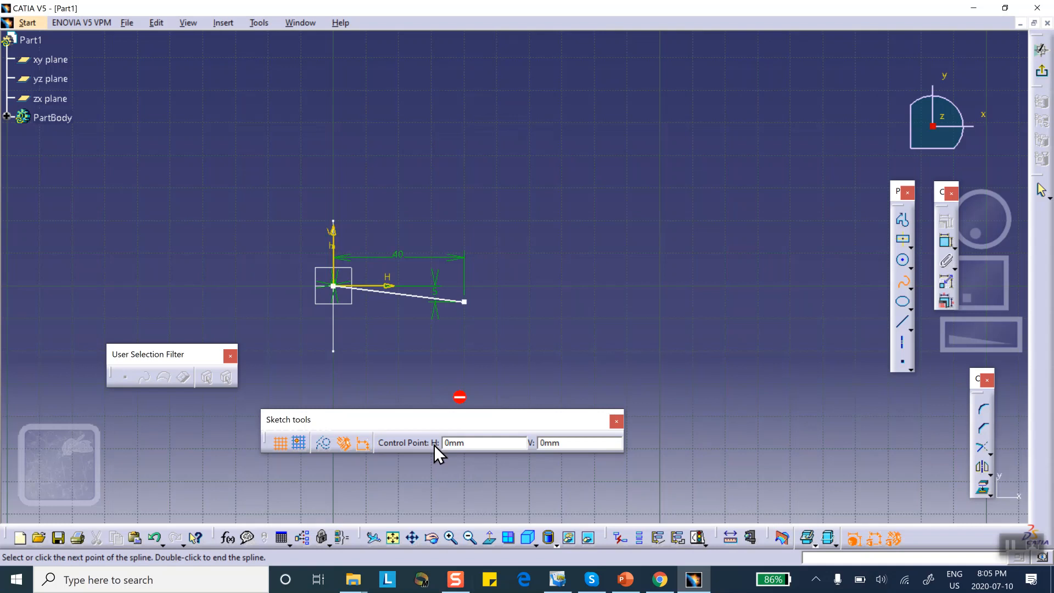
Add the third spline control point at H 80 mm, V -15 mm
type("80")
key("Tab")
type("-1")
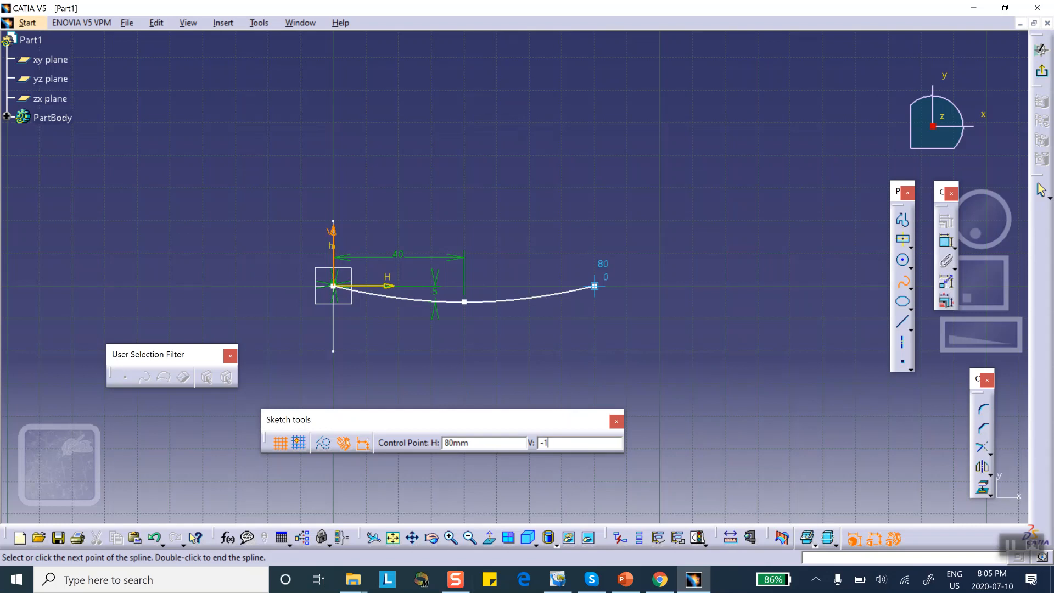
type("5")
key("Return")
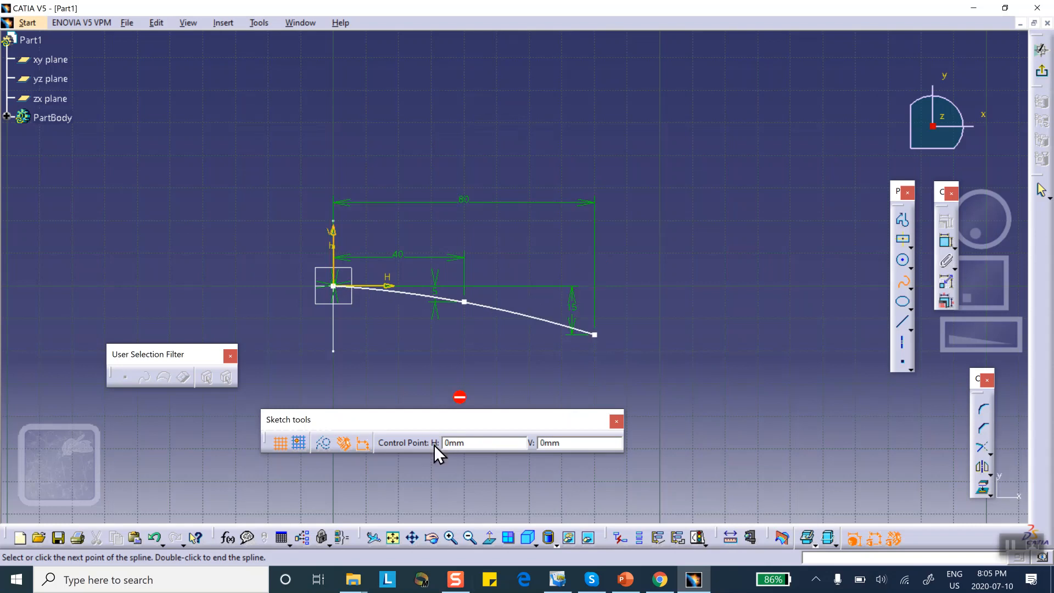
Place the last spline control point at H 160 mm, V -20 mm and end the spline
type("160")
key("Tab")
type("-20")
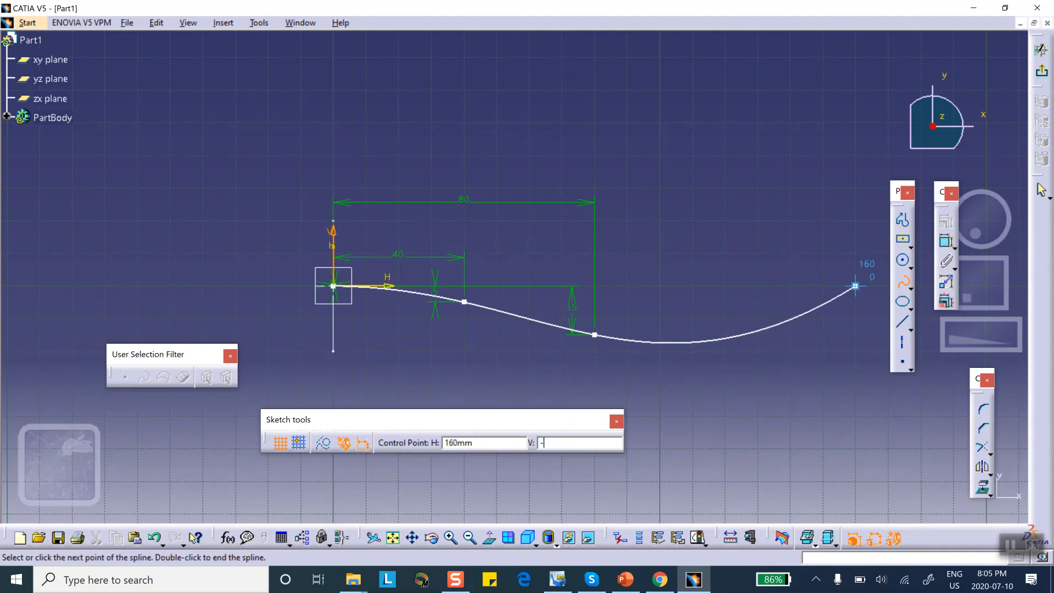
key("Return")
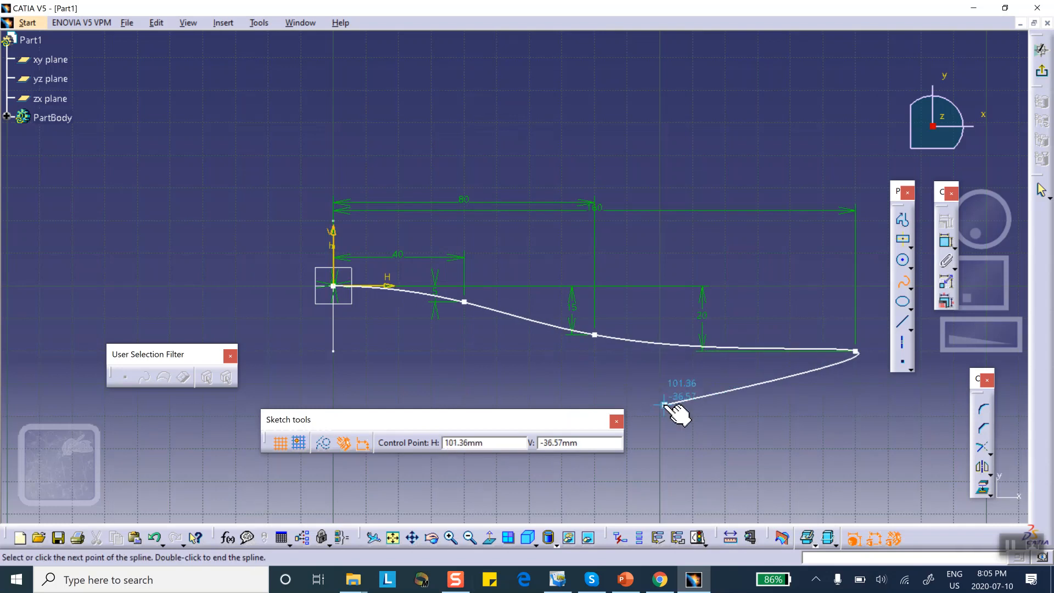
key("Escape")
left_click(760, 400)
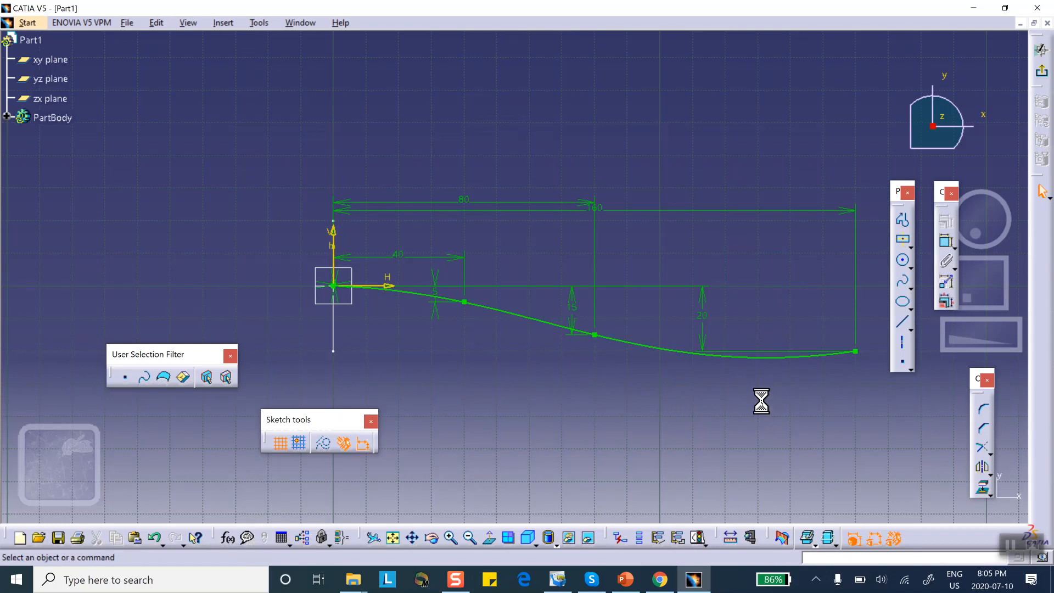
Exit the spline sketch and switch to the Part Design workbench
left_click(1041, 51)
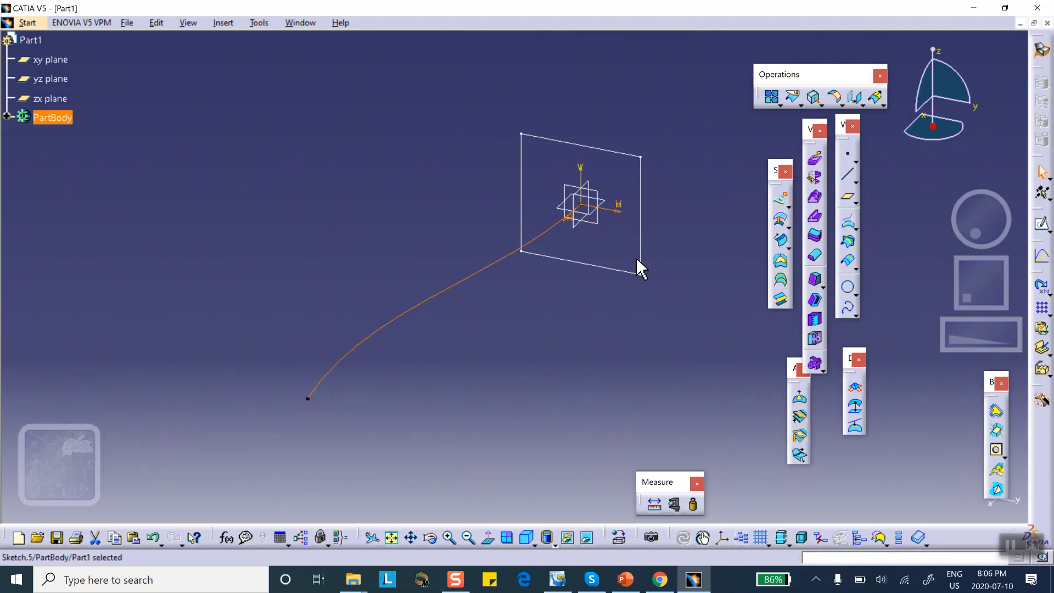
left_click(1041, 51)
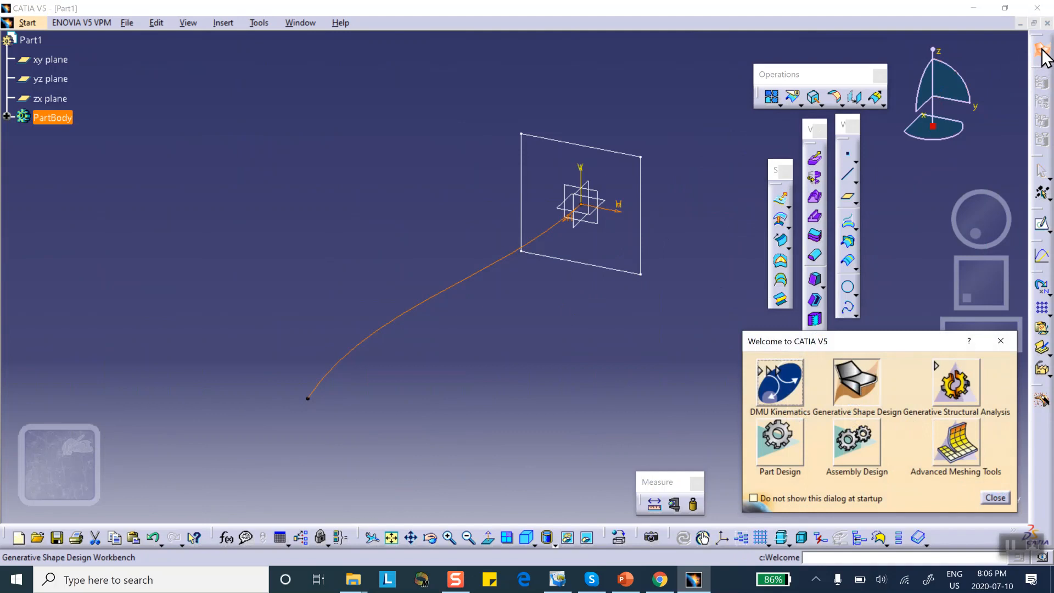
left_click(782, 436)
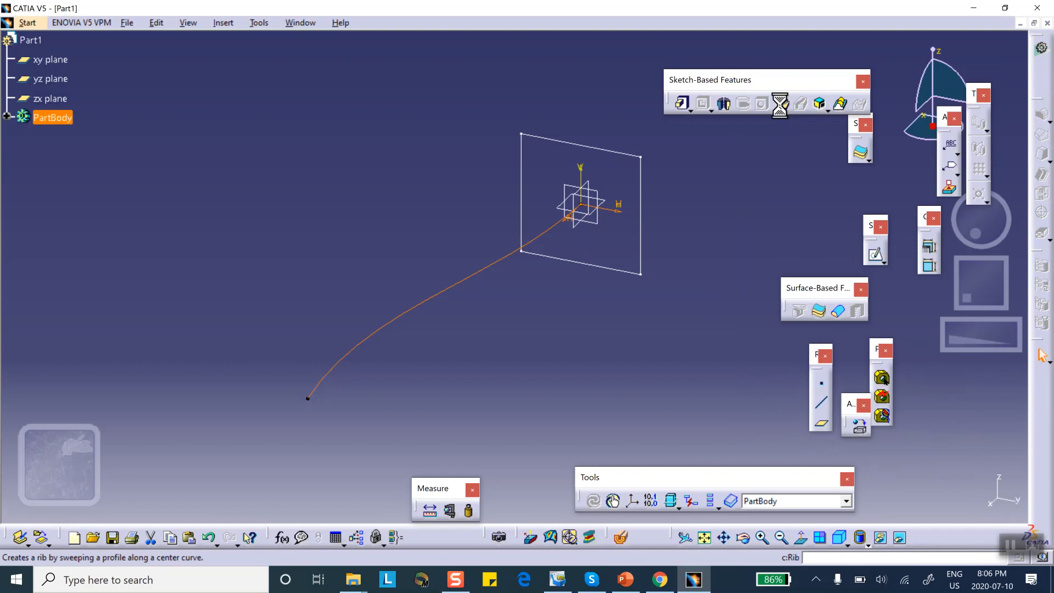
Create a rib with the 40 mm square sketch as profile and the spline sketch as center curve, keeping the angle
left_click(780, 107)
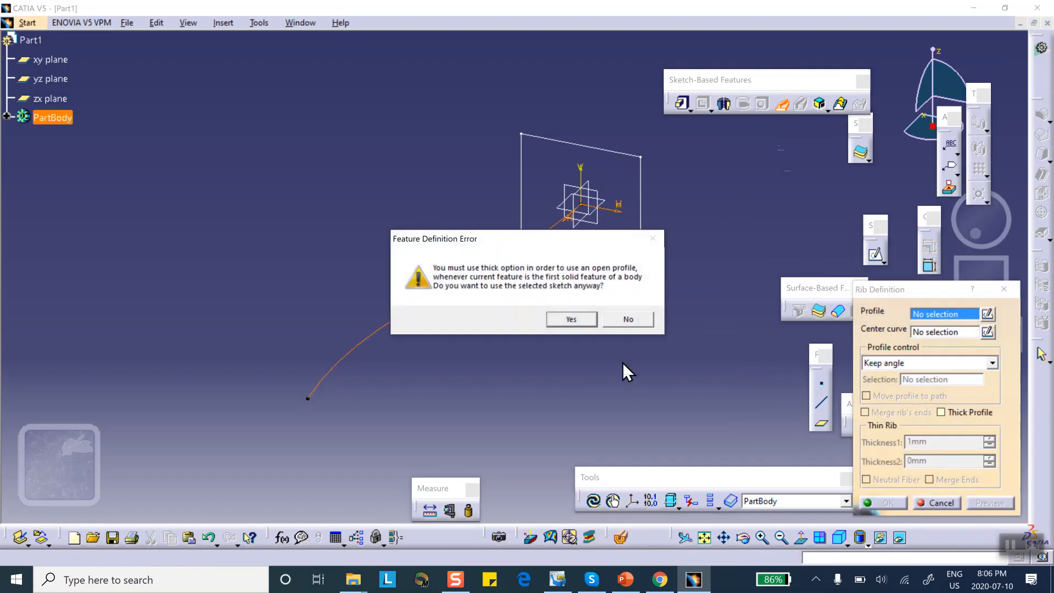
left_click(626, 320)
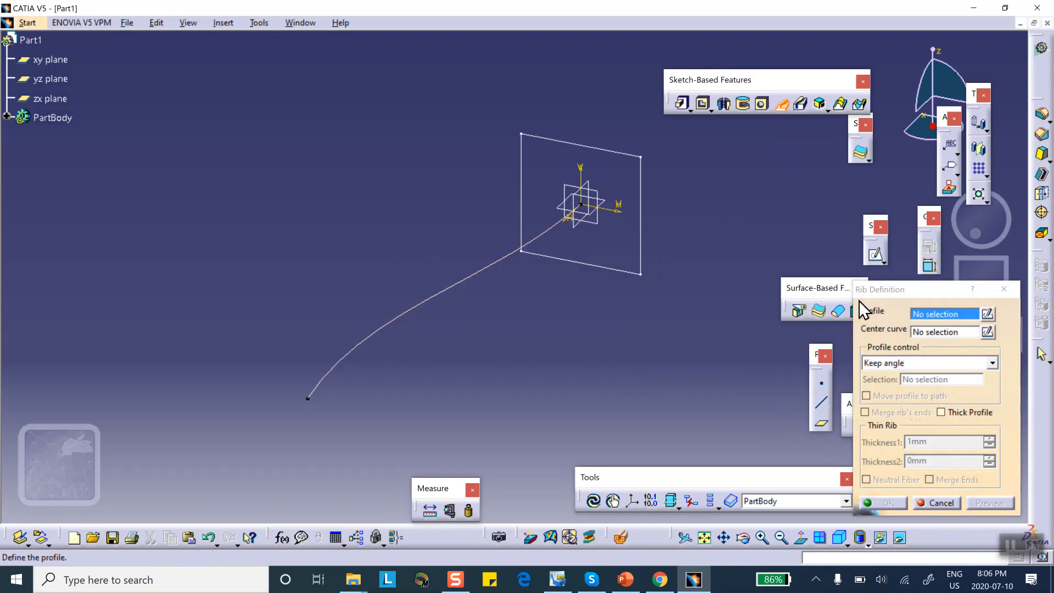
left_click(640, 207)
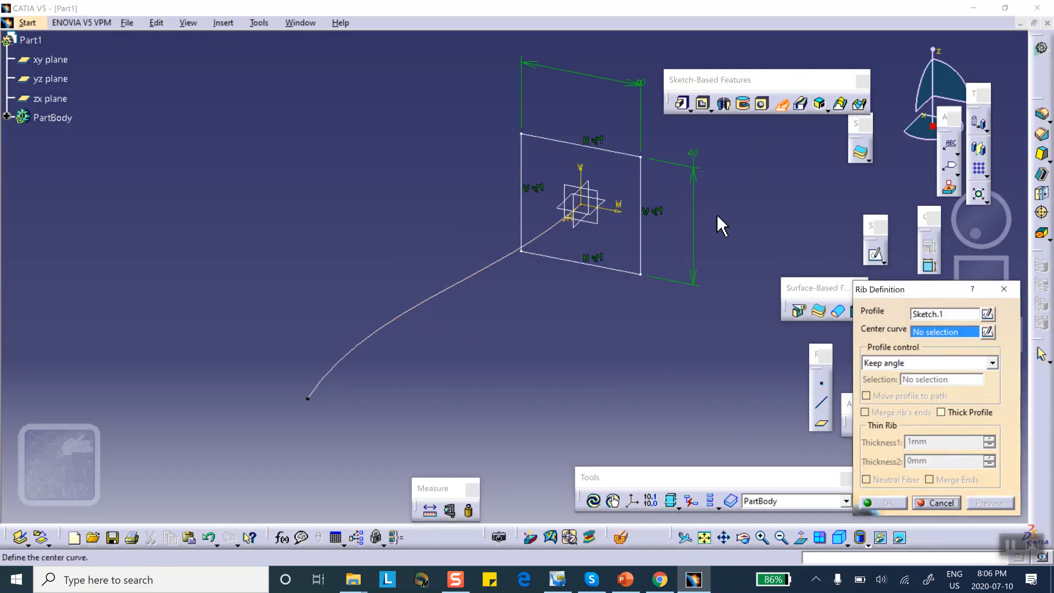
left_click(407, 319)
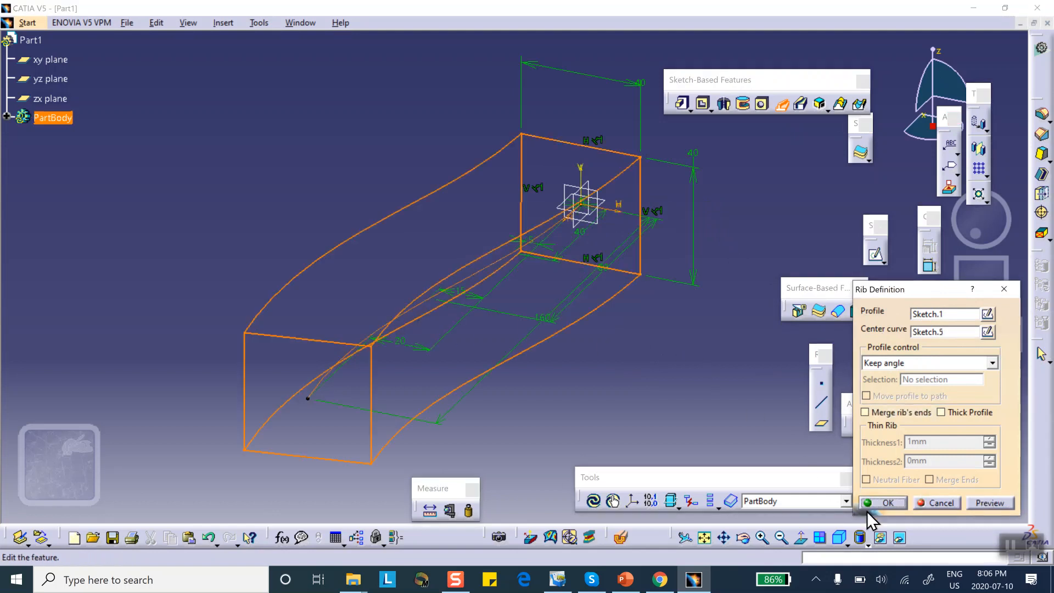
left_click(884, 509)
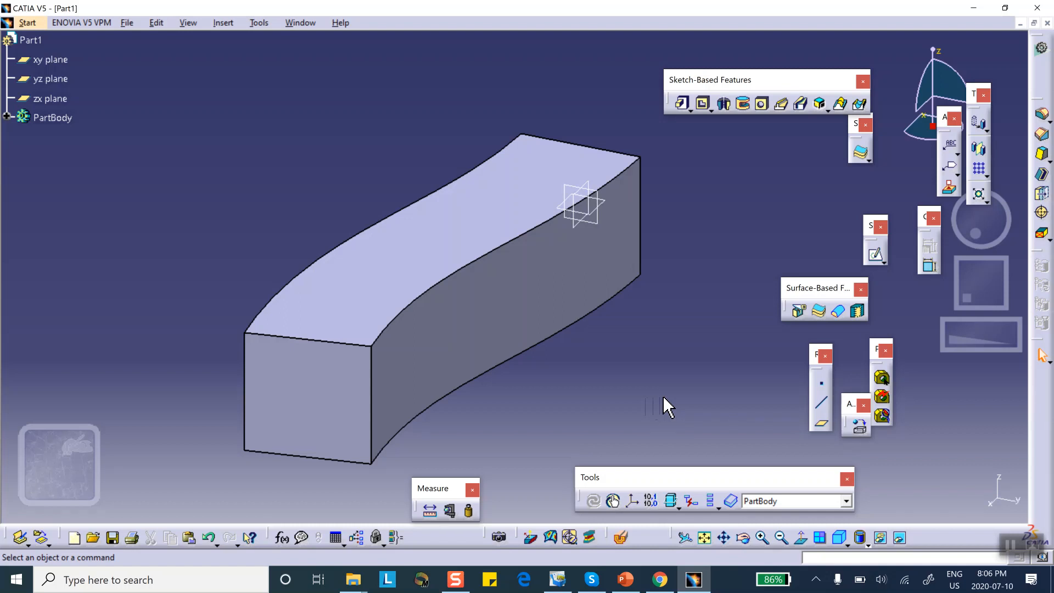
middle_click_drag(633, 402, 612, 358)
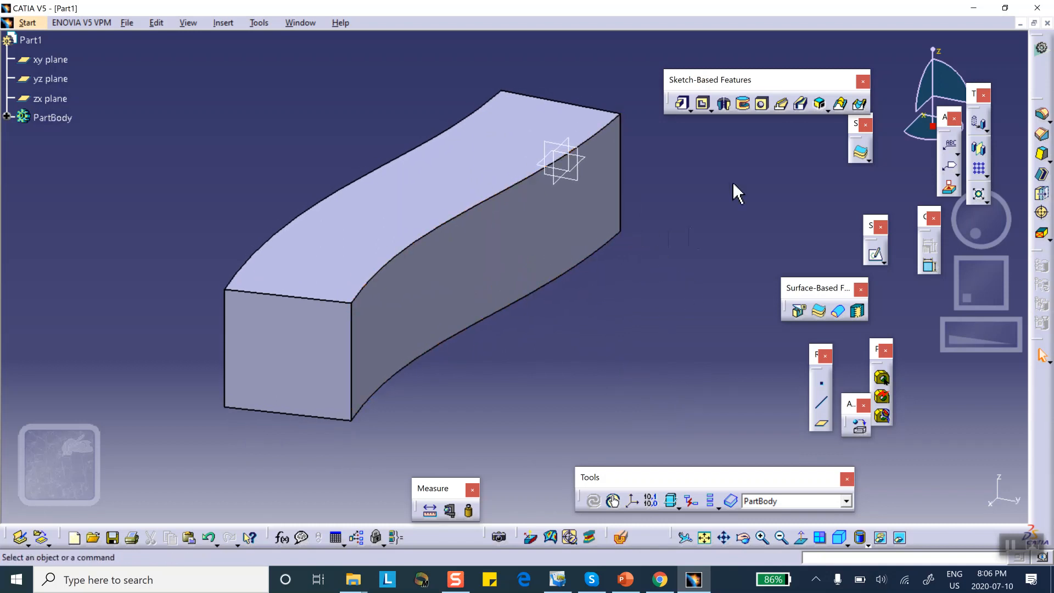
Switch to the Generative Shape Design workbench and extract the rib's long curved side face with no propagation
left_click(1041, 52)
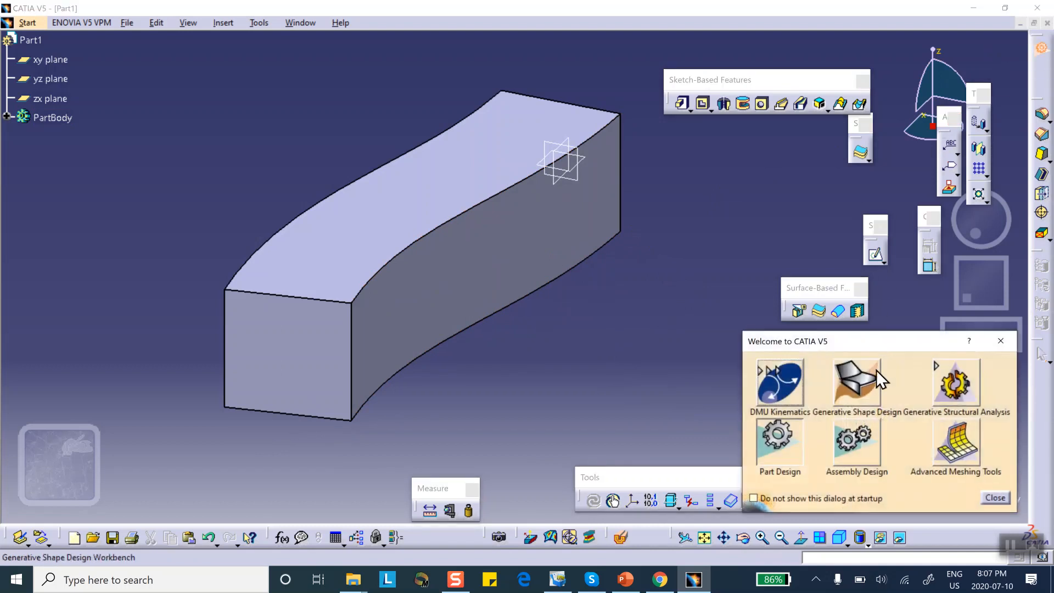
left_click(856, 383)
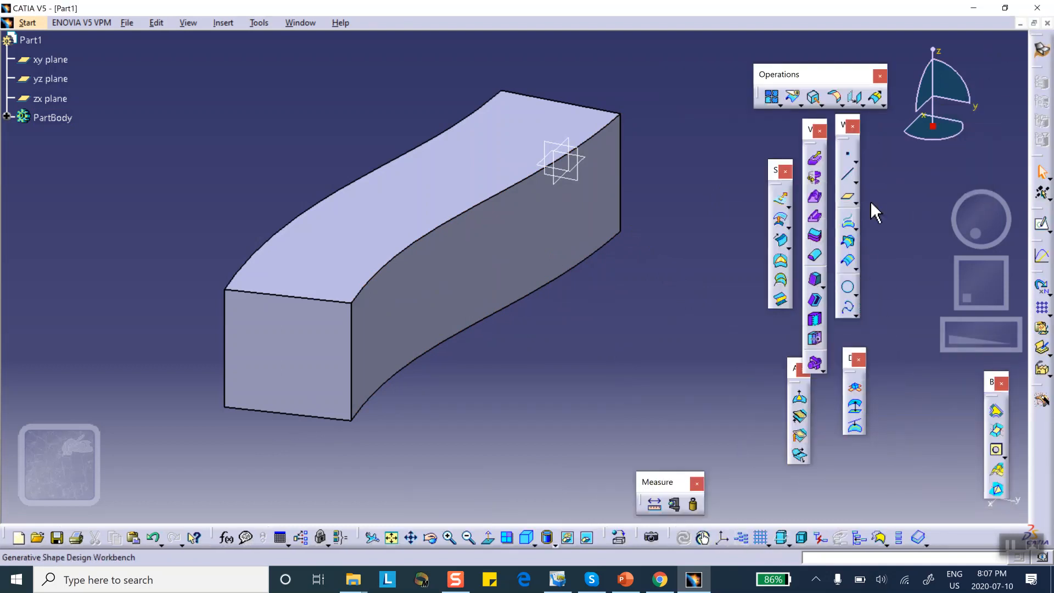
left_click(815, 98)
middle_click_drag(664, 282, 414, 249)
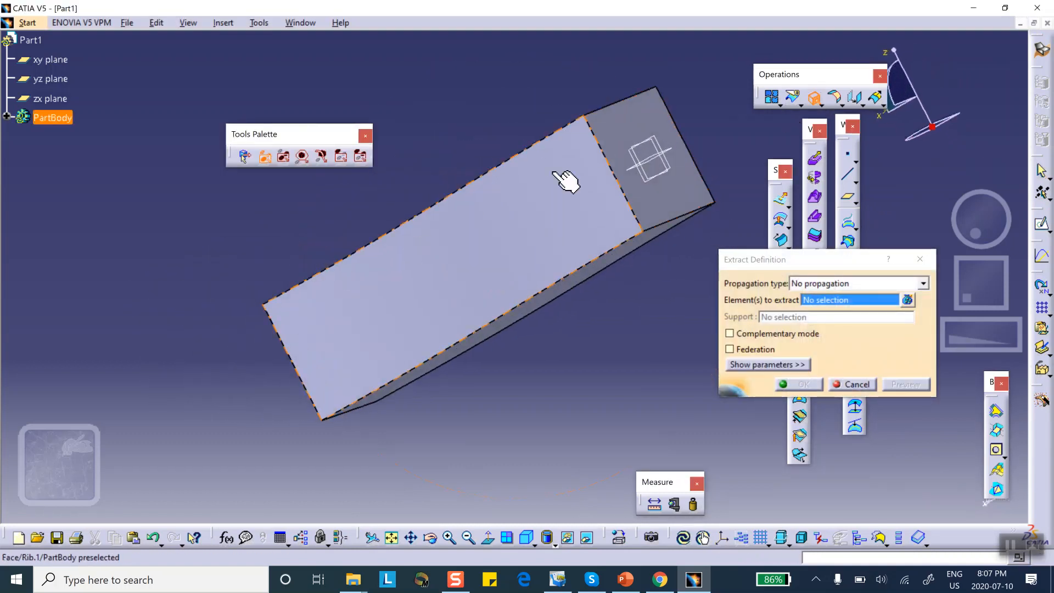
left_click(449, 270)
left_click(807, 382)
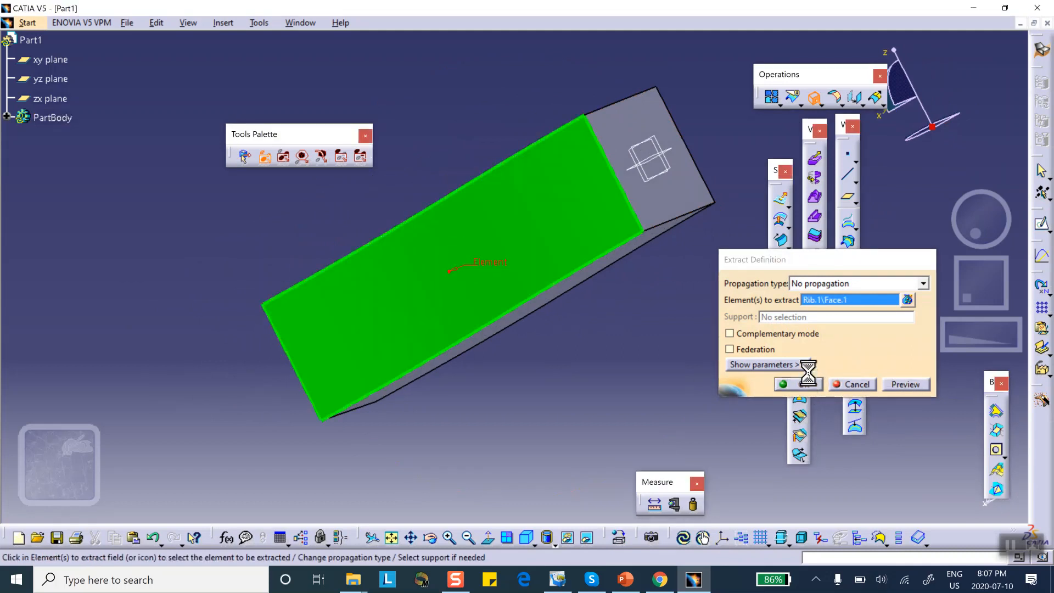
Extract the rib's square end face as a separate surface with no propagation
left_click(814, 97)
left_click(639, 116)
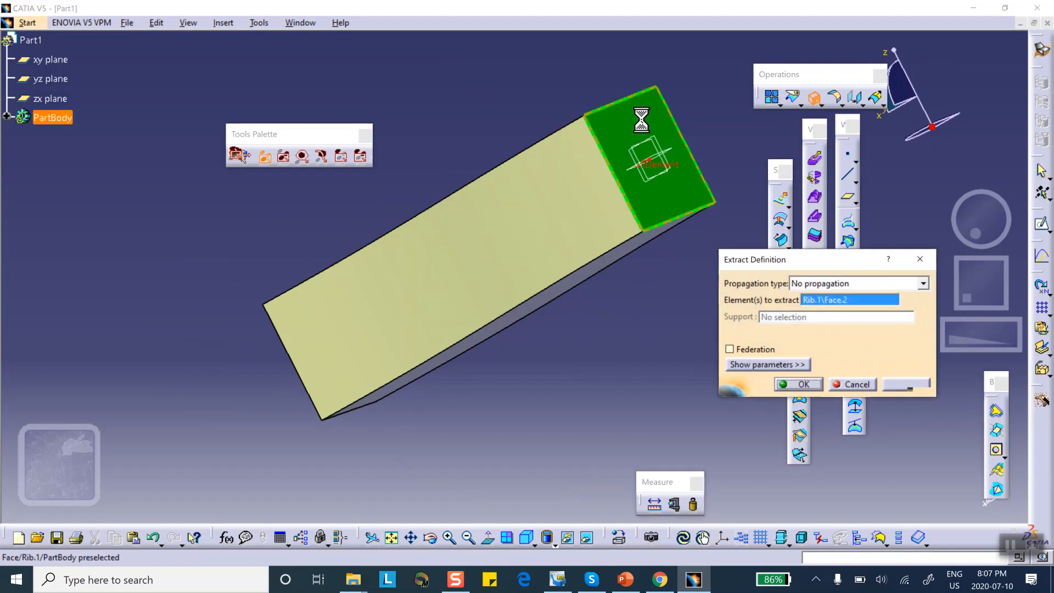
left_click(802, 384)
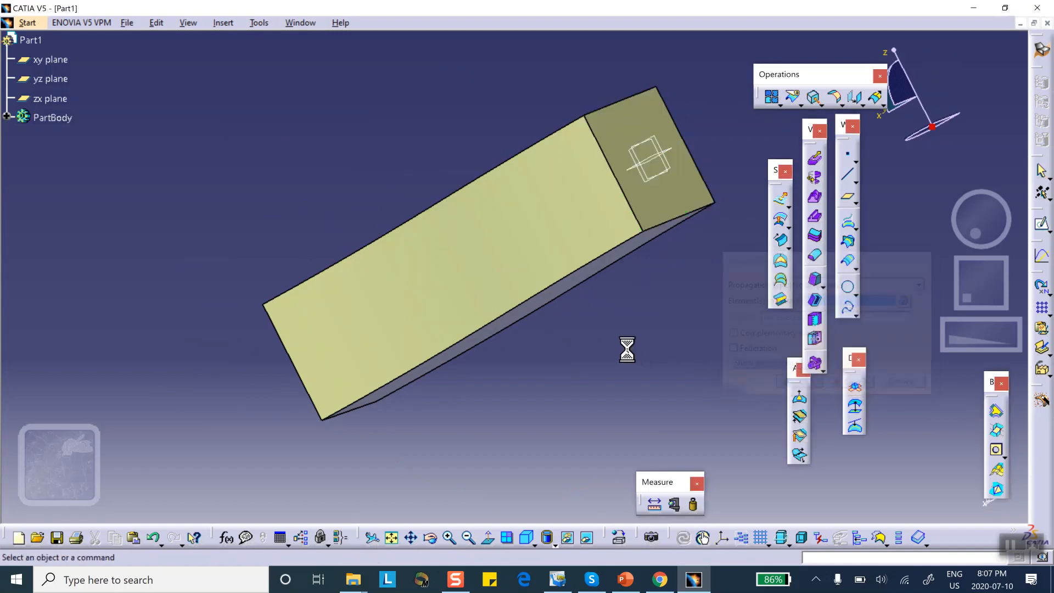
Create a reference plane offset from the zx plane, lying outside the rib beyond the extracted long side face
middle_click_drag(605, 311, 352, 289)
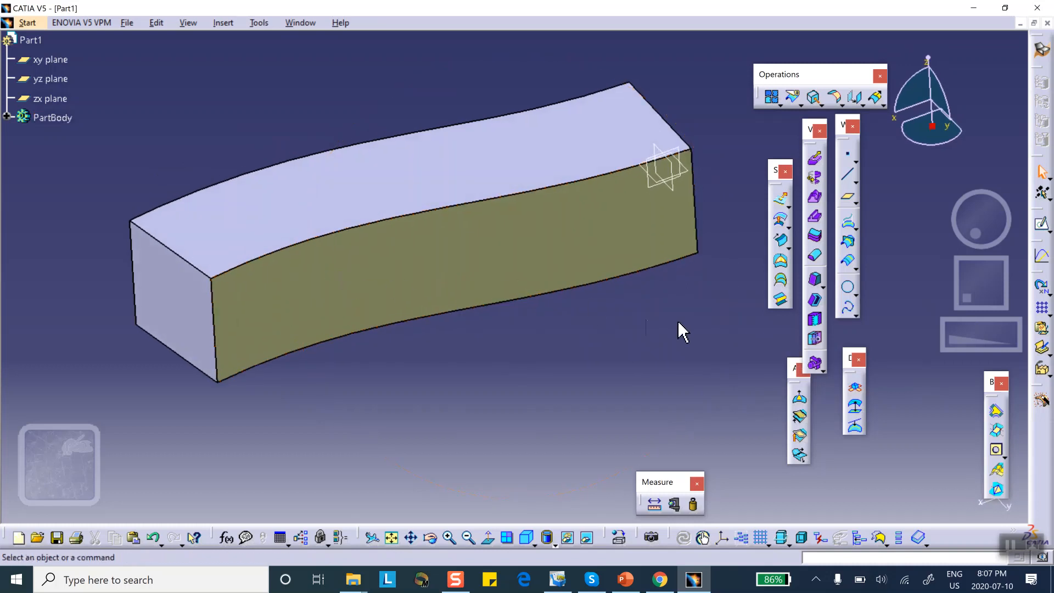
middle_click_drag(686, 340, 701, 322)
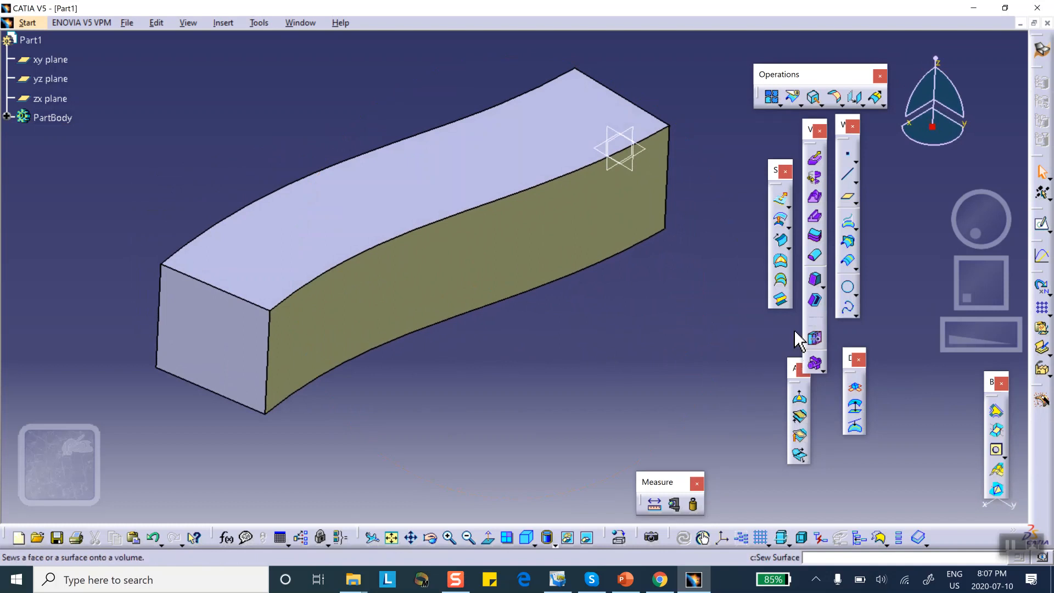
left_click(850, 197)
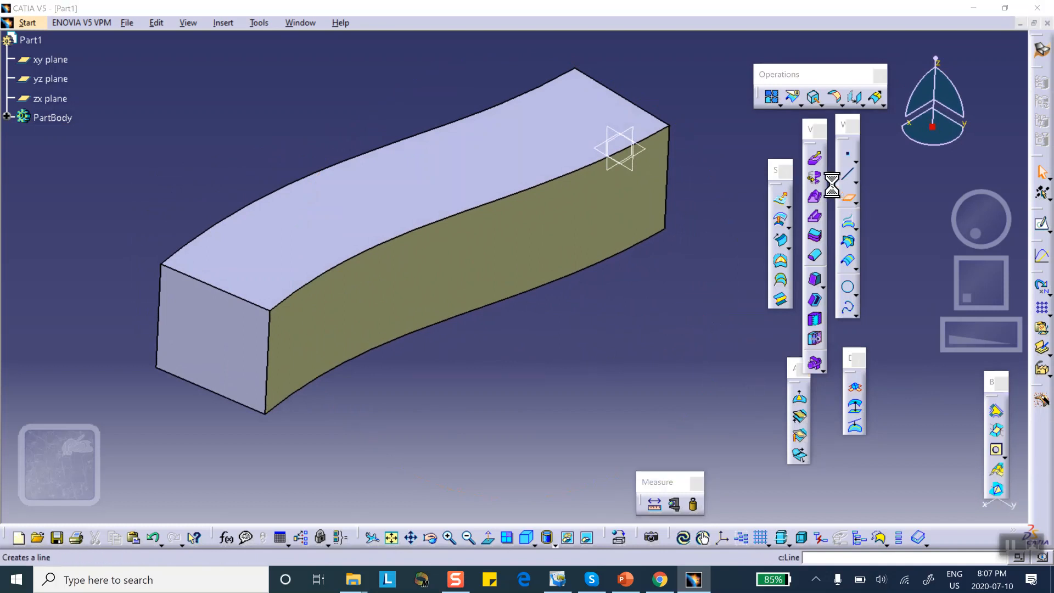
left_click(637, 132)
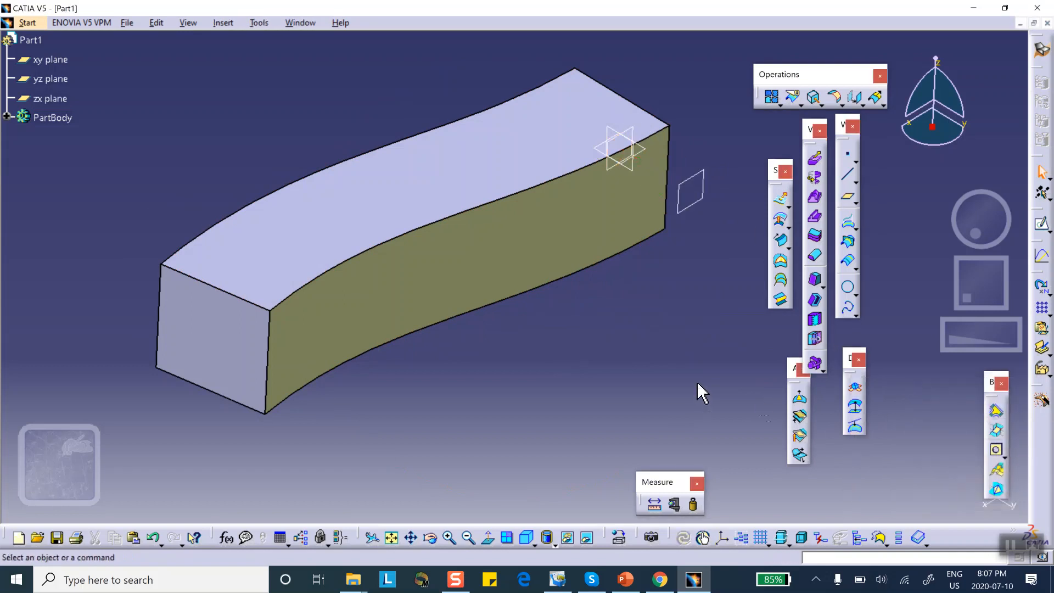
Start a sketch on the offset plane and draw a circle centered on the H axis at about H -139 mm
left_click(693, 201)
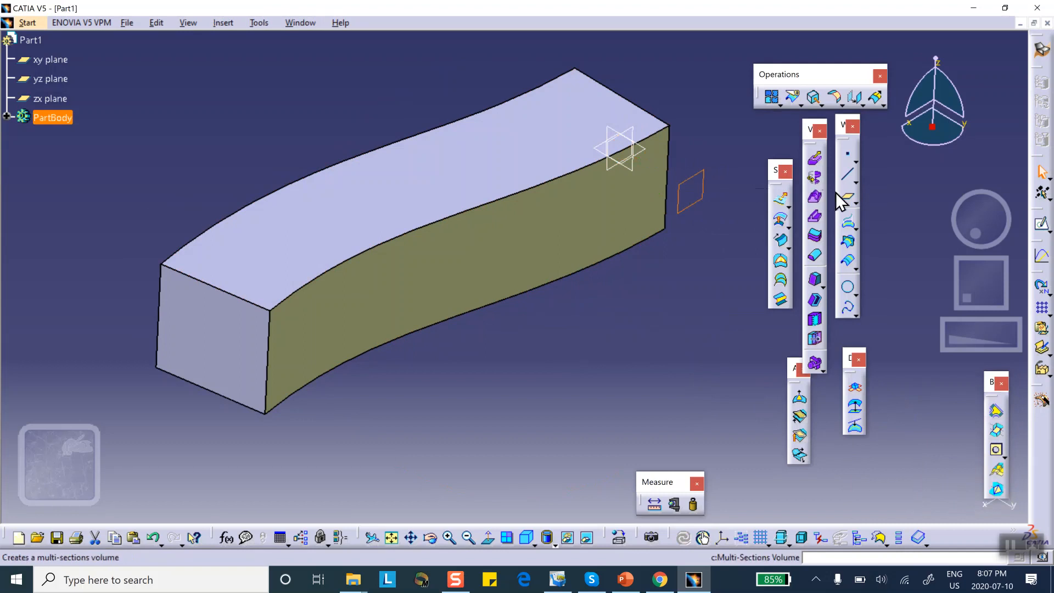
left_click(1041, 223)
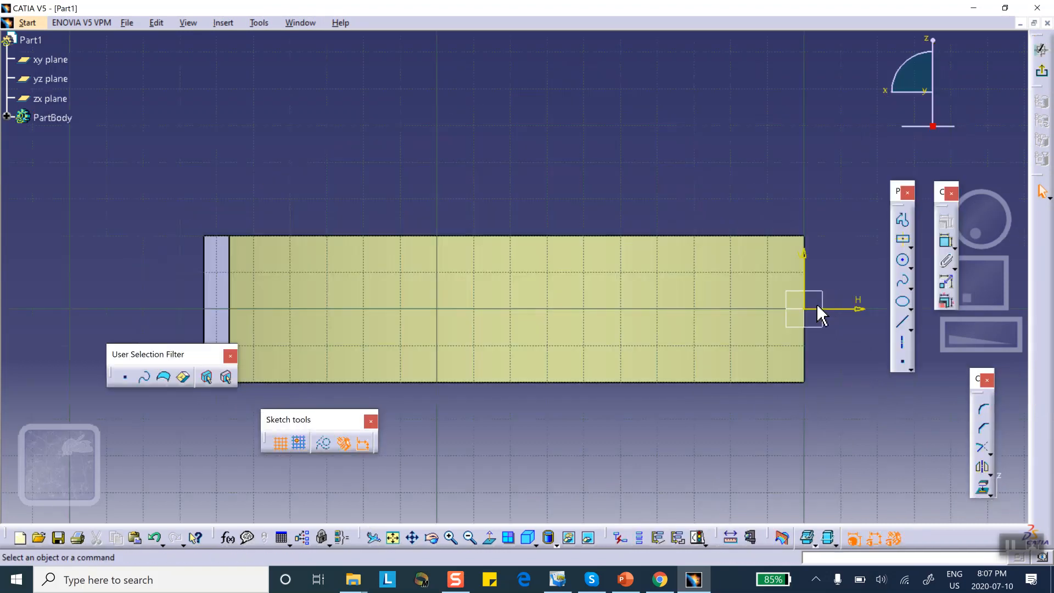
left_click(903, 261)
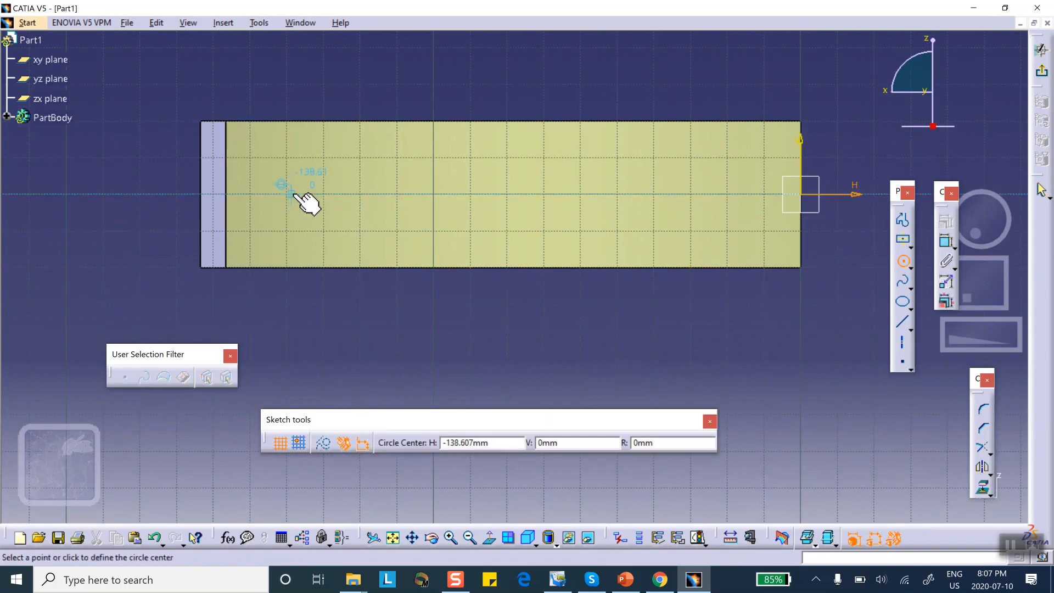
left_click(291, 194)
left_click(313, 215)
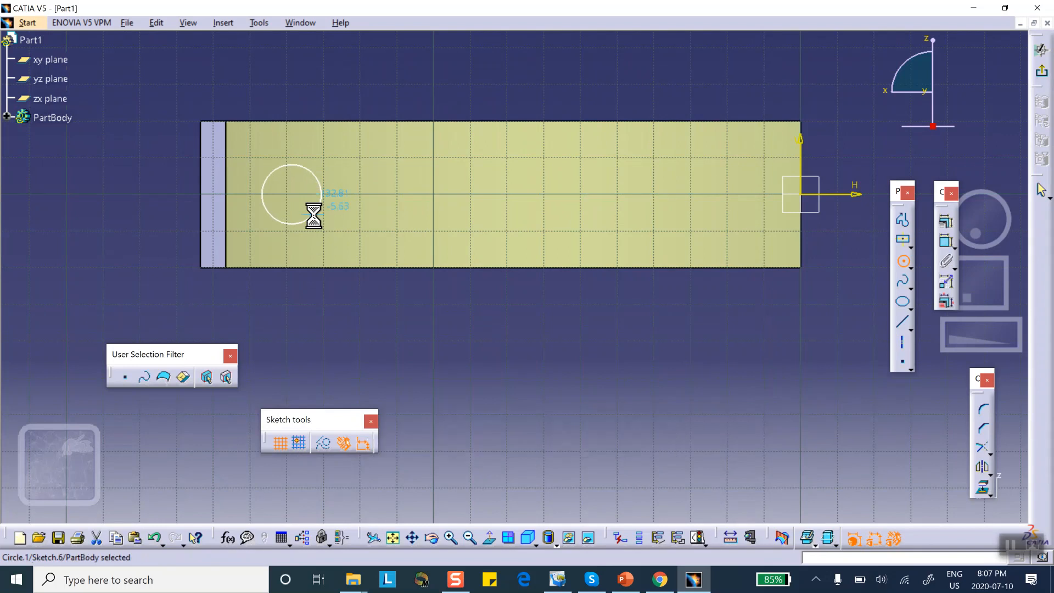
Add two centered rectangles on the H axis, a long narrow one near mid-length and a nearly square one near the origin, and exit the sketch
left_click(902, 240)
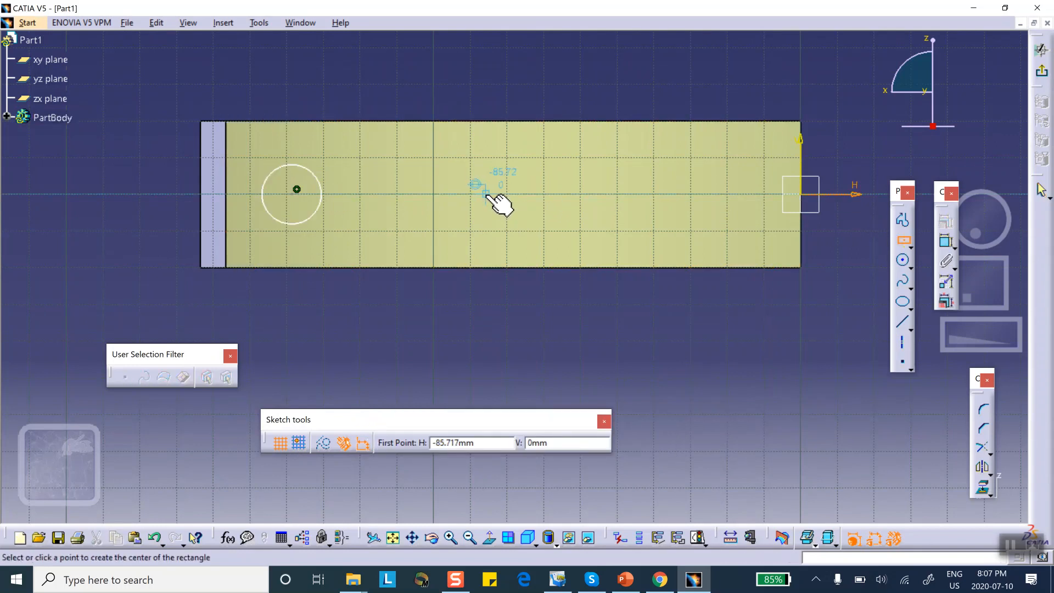
left_click(480, 193)
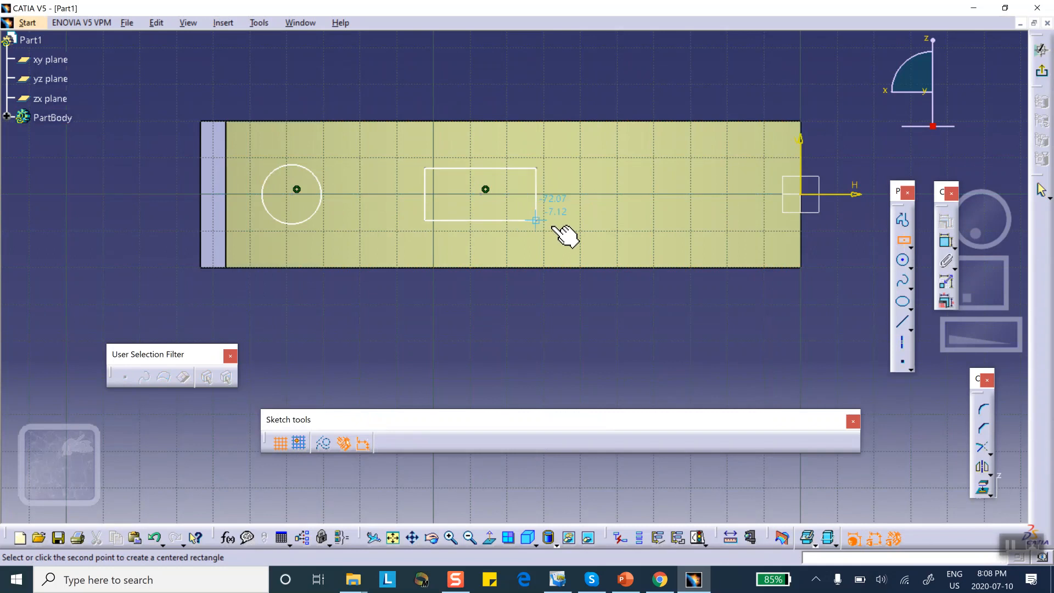
left_click(560, 212)
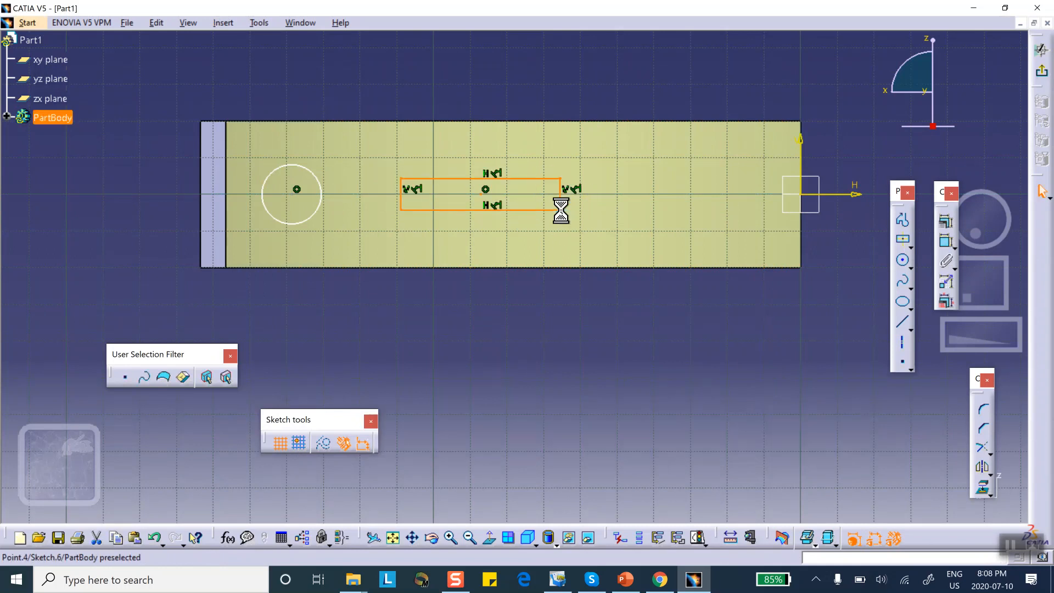
left_click(903, 242)
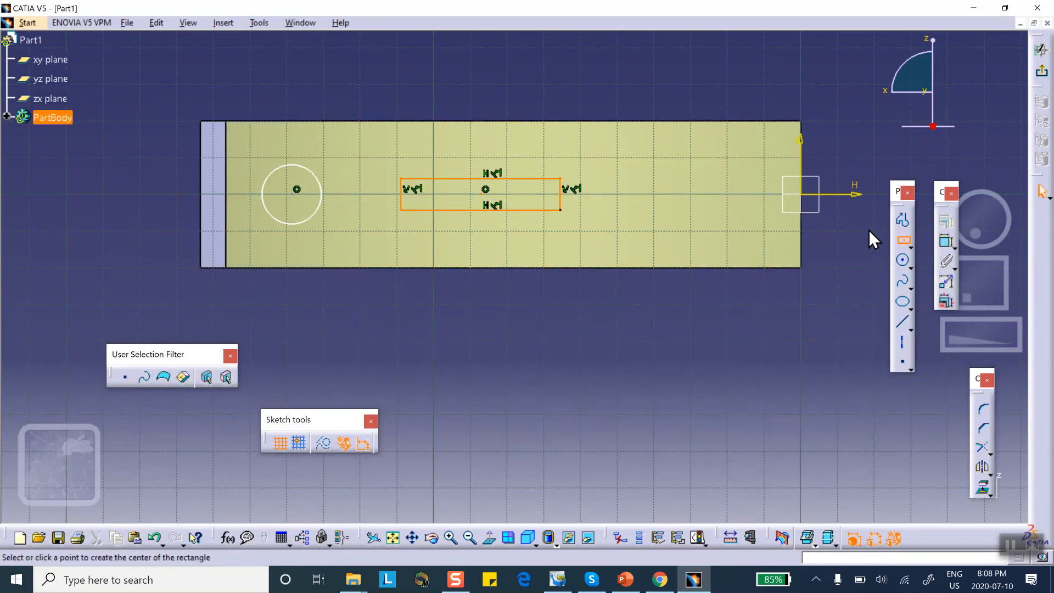
left_click(695, 189)
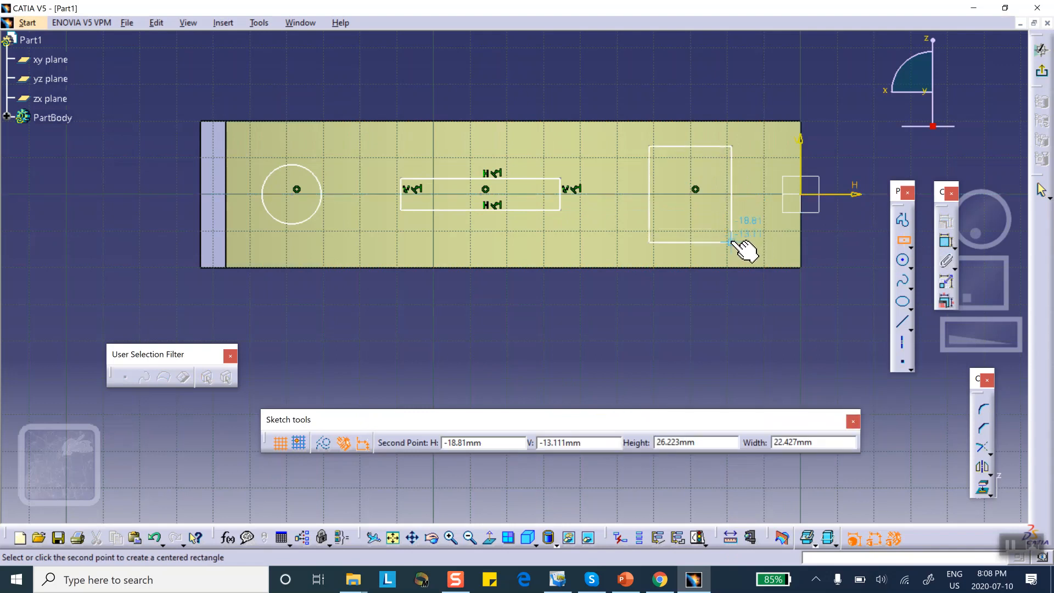
left_click(735, 237)
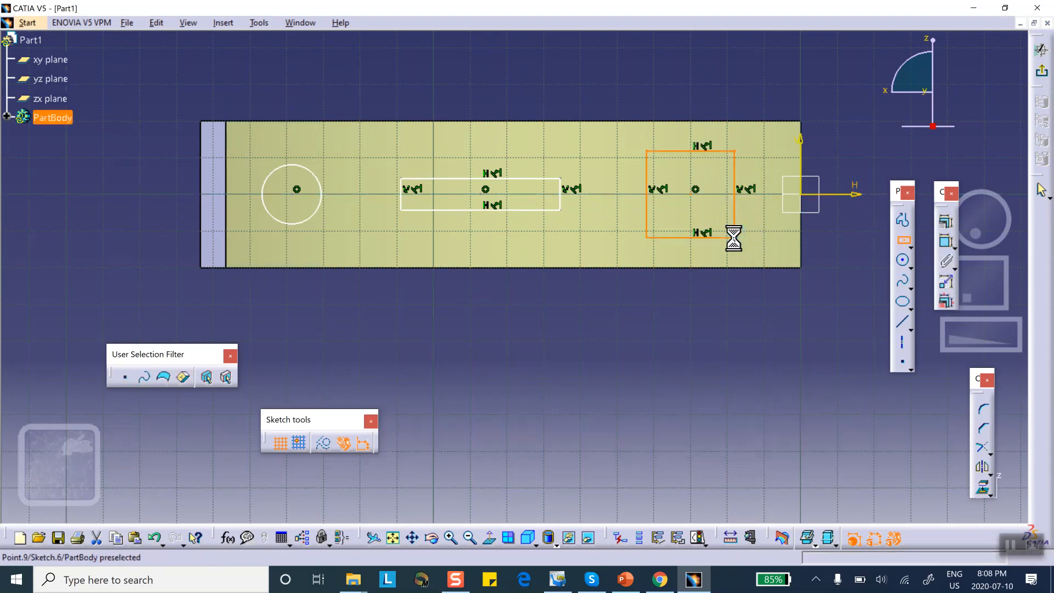
left_click(1046, 75)
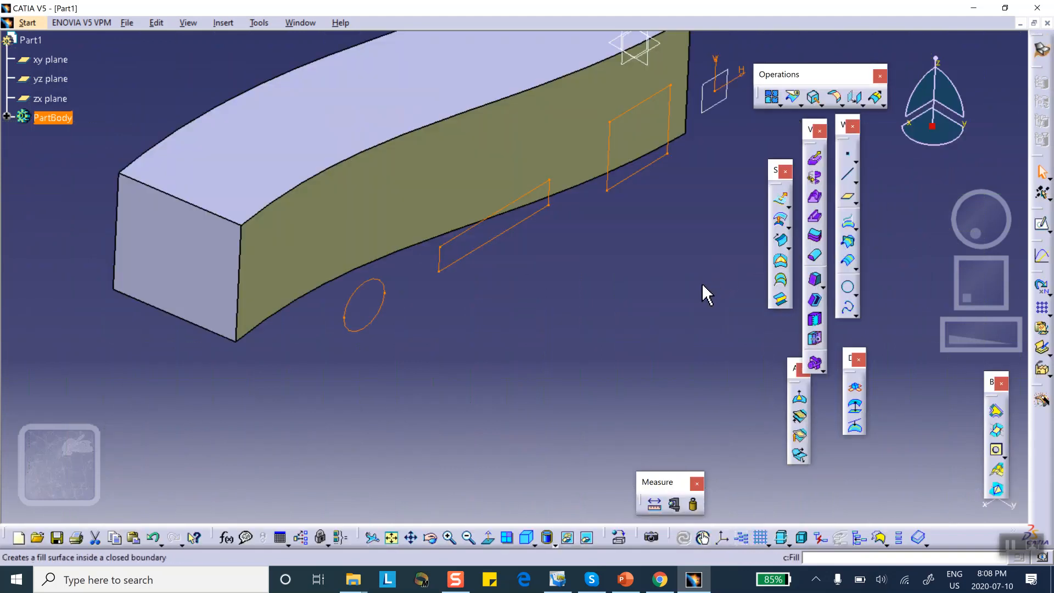
left_click(598, 272)
mouse_move(598, 269)
middle_mouse_down()
mouse_move(593, 323)
mouse_move(630, 279)
middle_mouse_up()
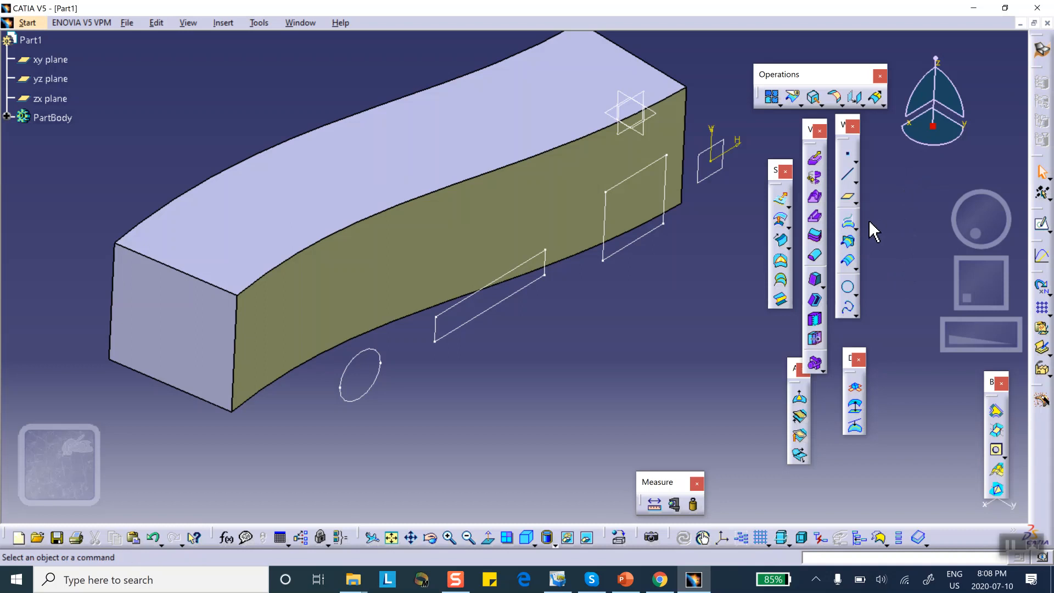
Project the sketch onto the extracted side surface with Normal projection and Nearest solution off, keeping all the sub-elements
left_click(850, 225)
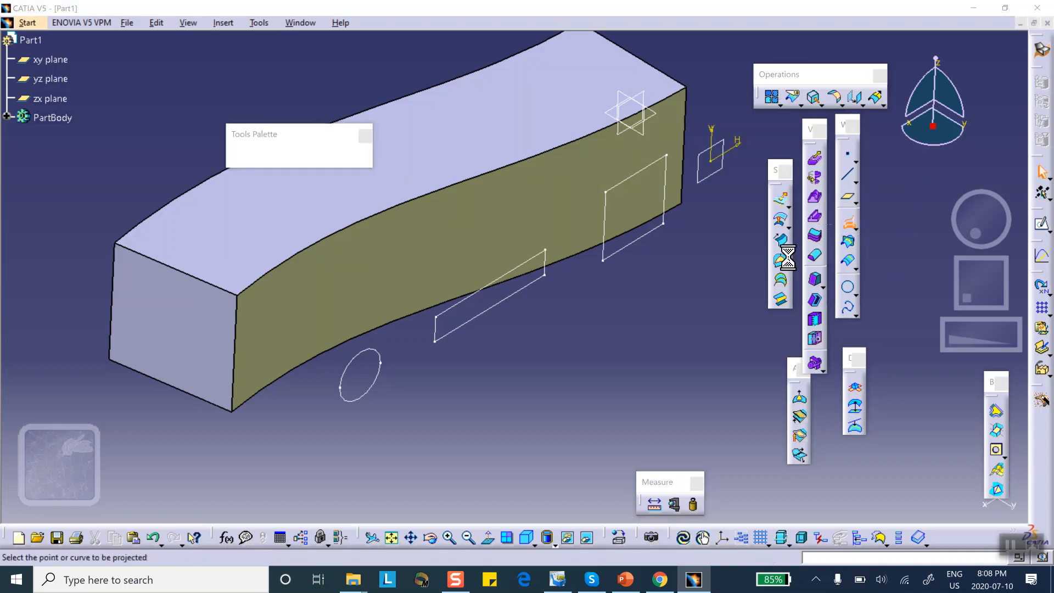
left_click(637, 244)
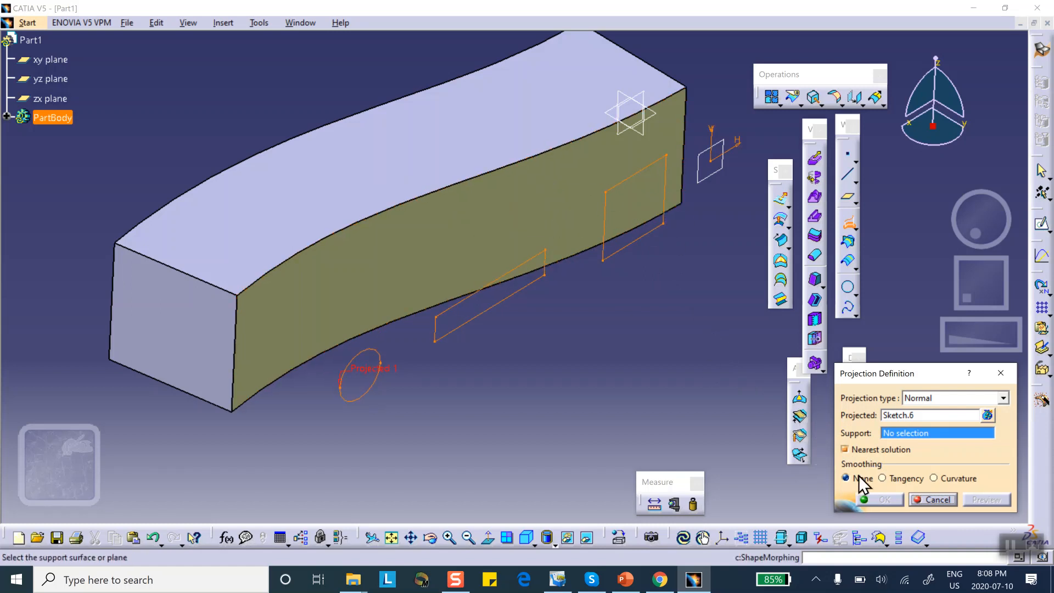
left_click(844, 449)
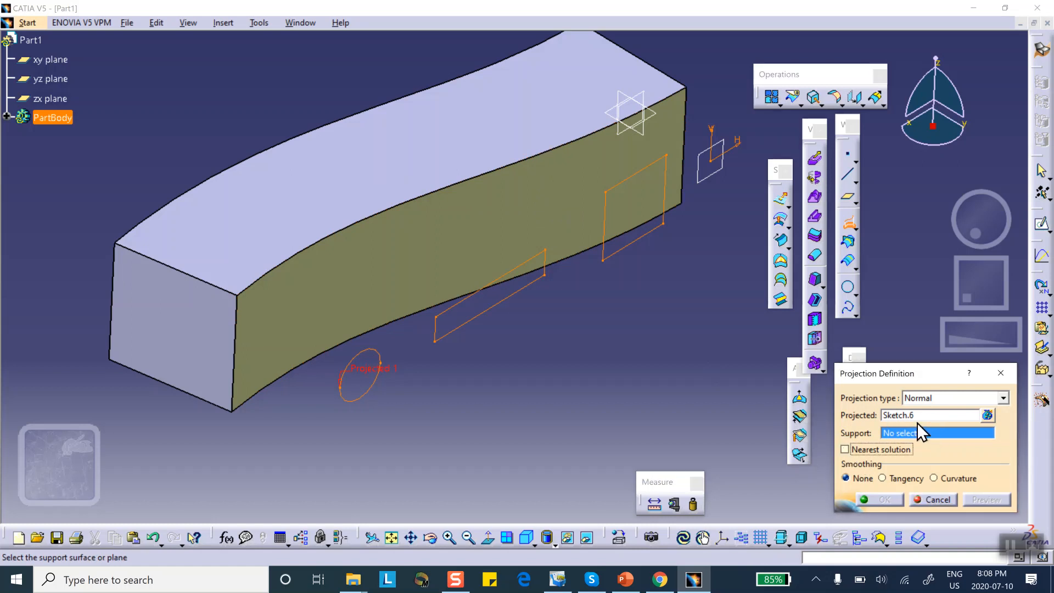
left_click(482, 208)
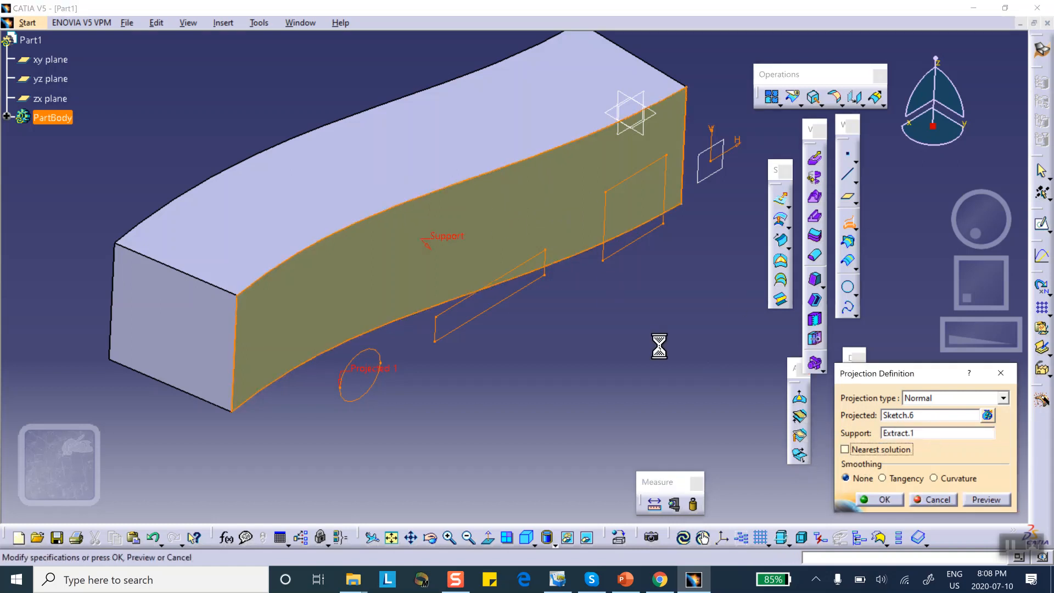
left_click(881, 498)
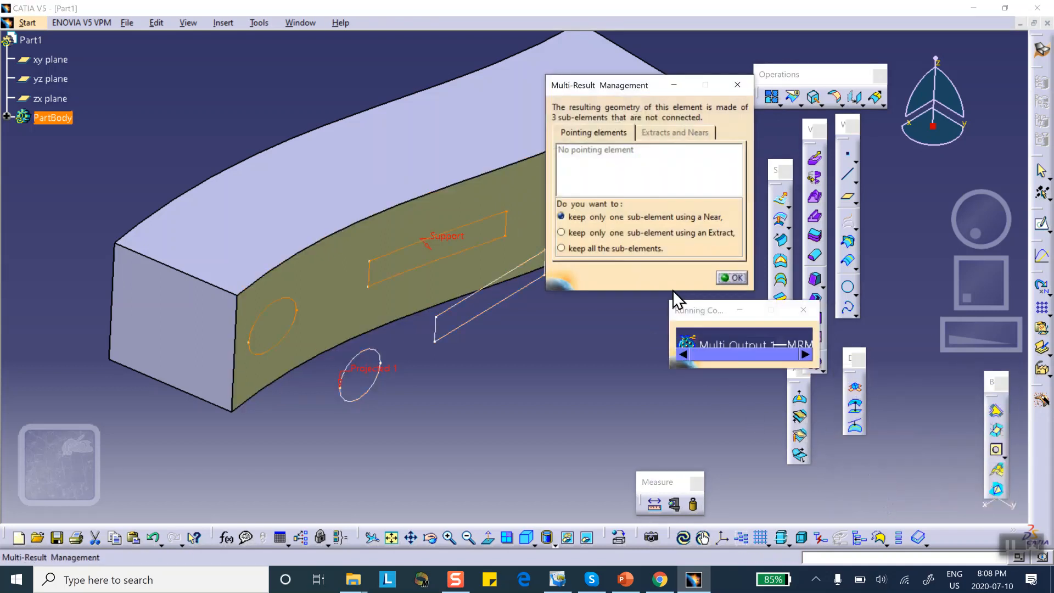
left_click(735, 278)
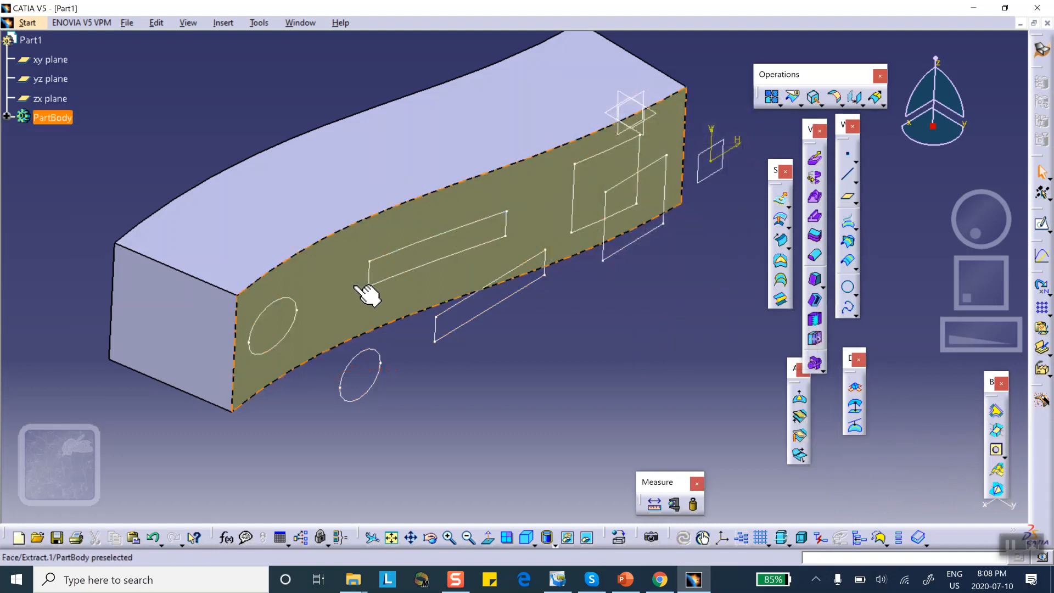
left_click(574, 292)
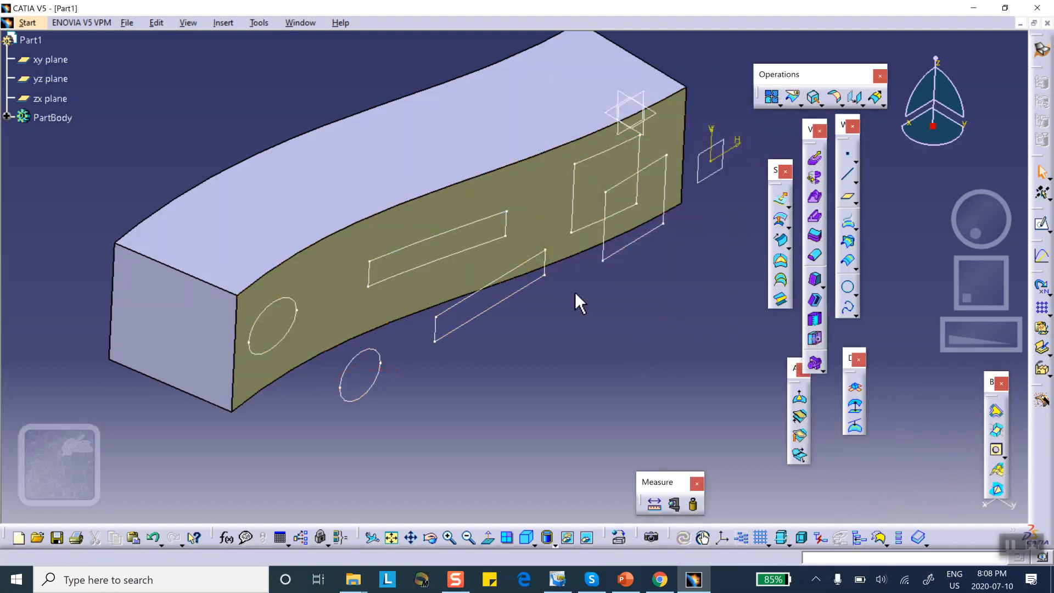
Hide the original circle-and-rectangles sketch and the offset plane
right_click(505, 304)
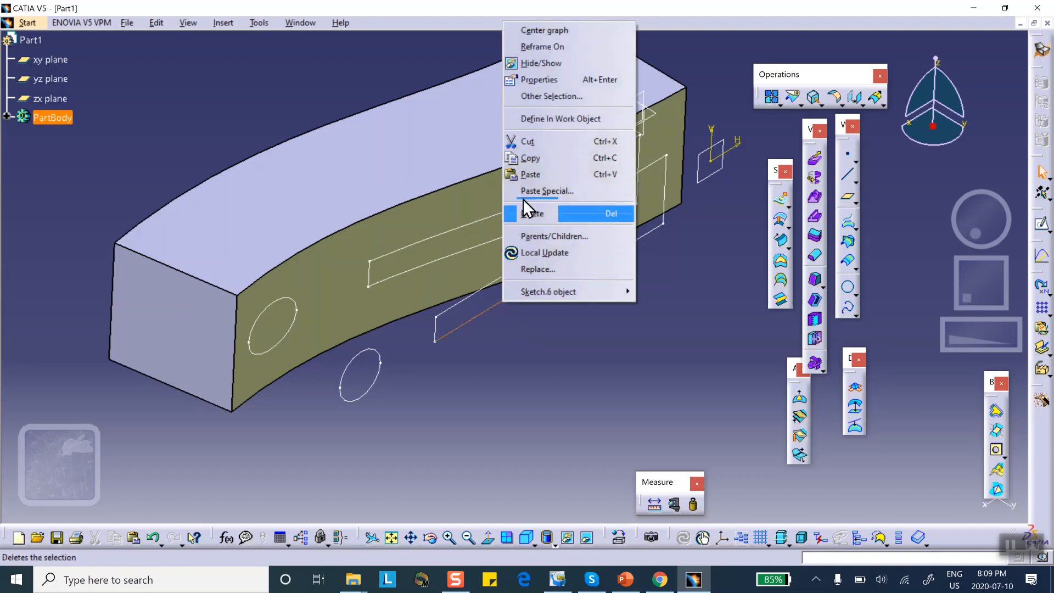
left_click(564, 70)
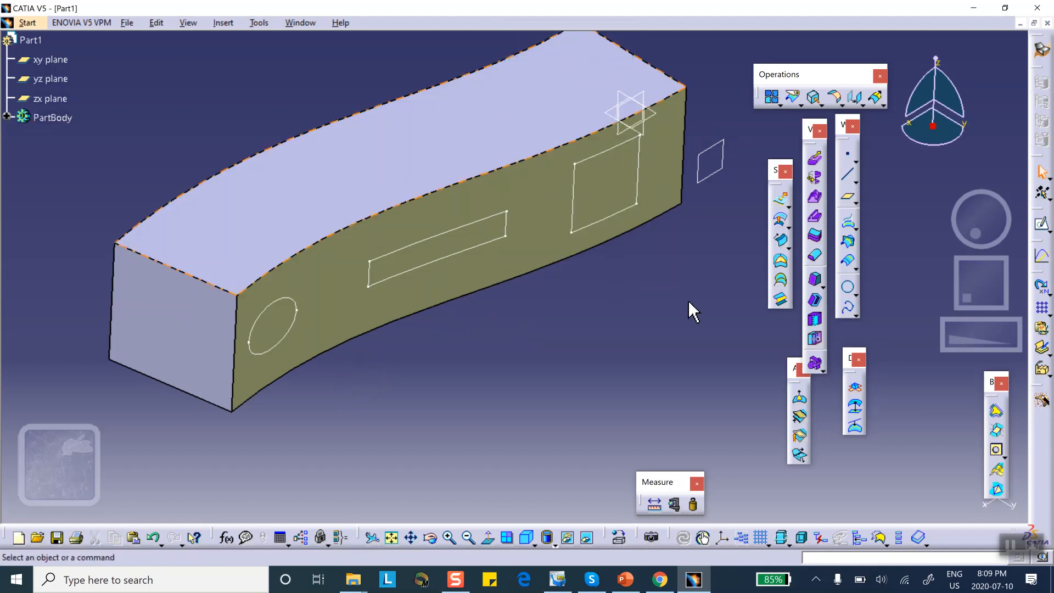
right_click(721, 171)
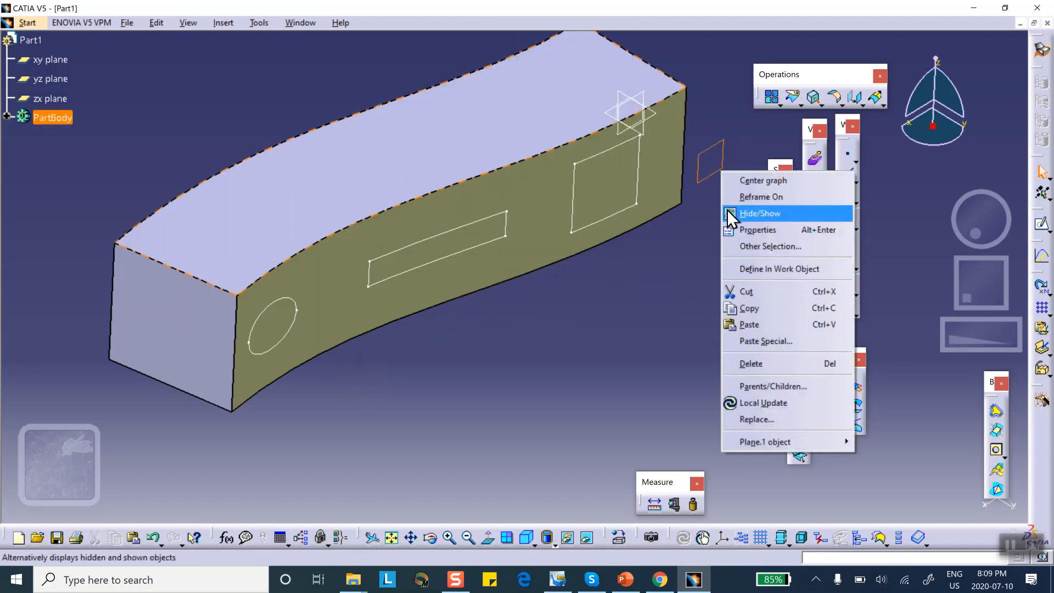
left_click(746, 215)
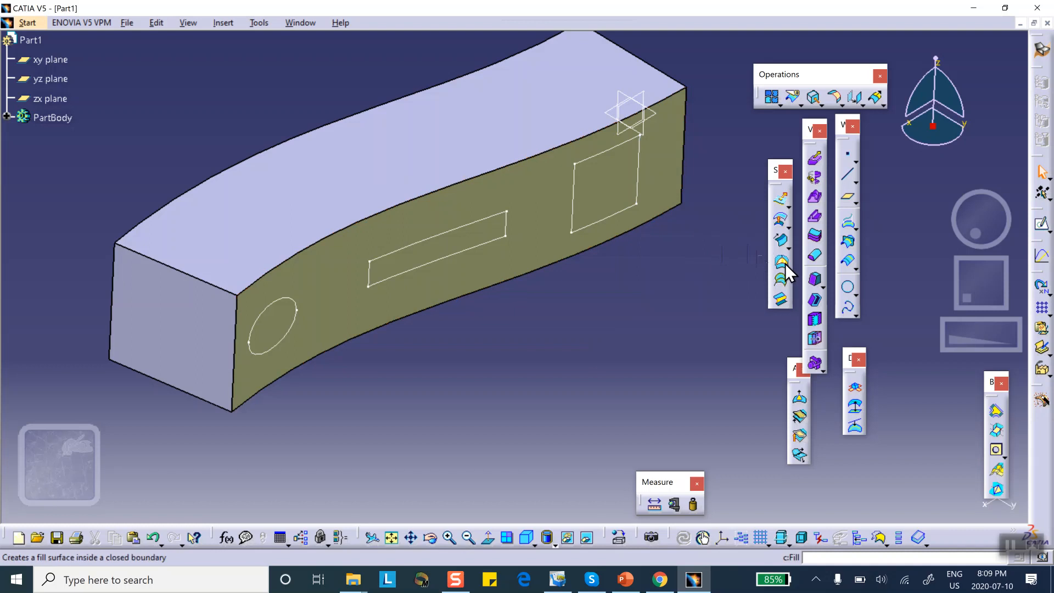
Create a fill surface bounded by the projected circle and rectangles, keeping all the sub-elements
left_click(783, 263)
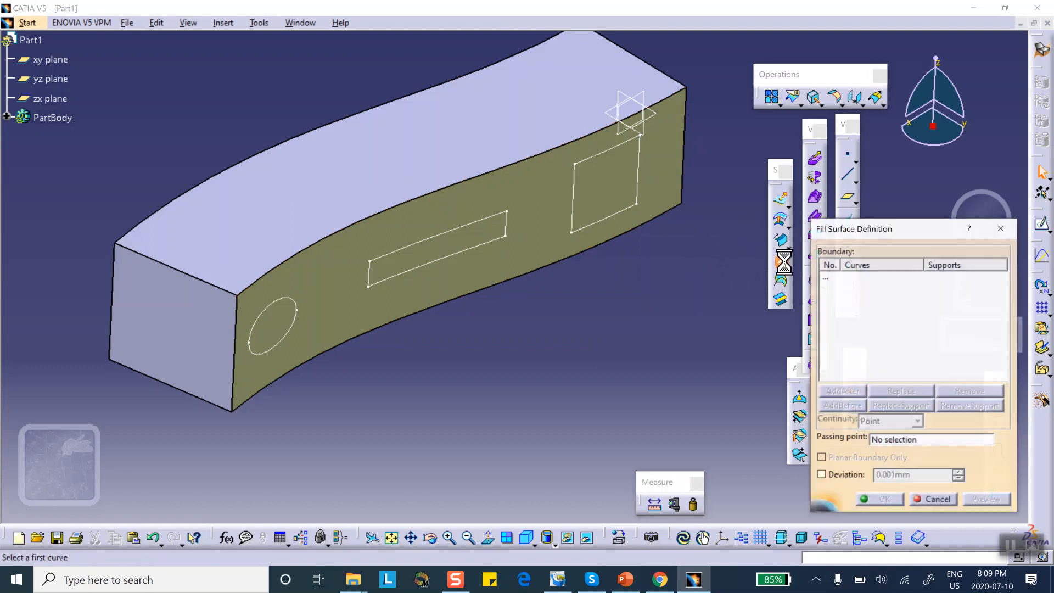
left_click(635, 222)
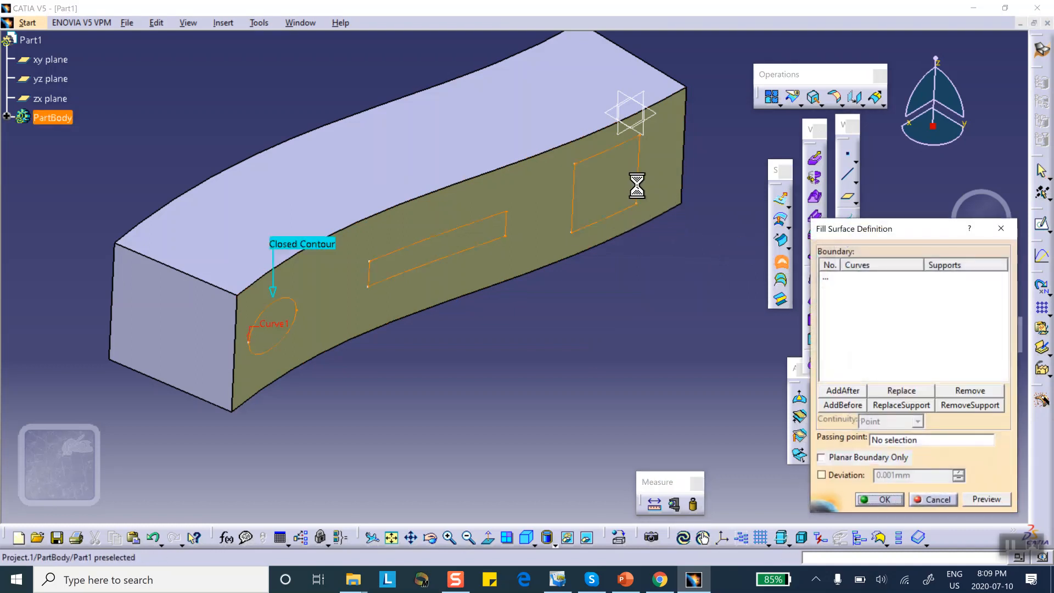
left_click(878, 499)
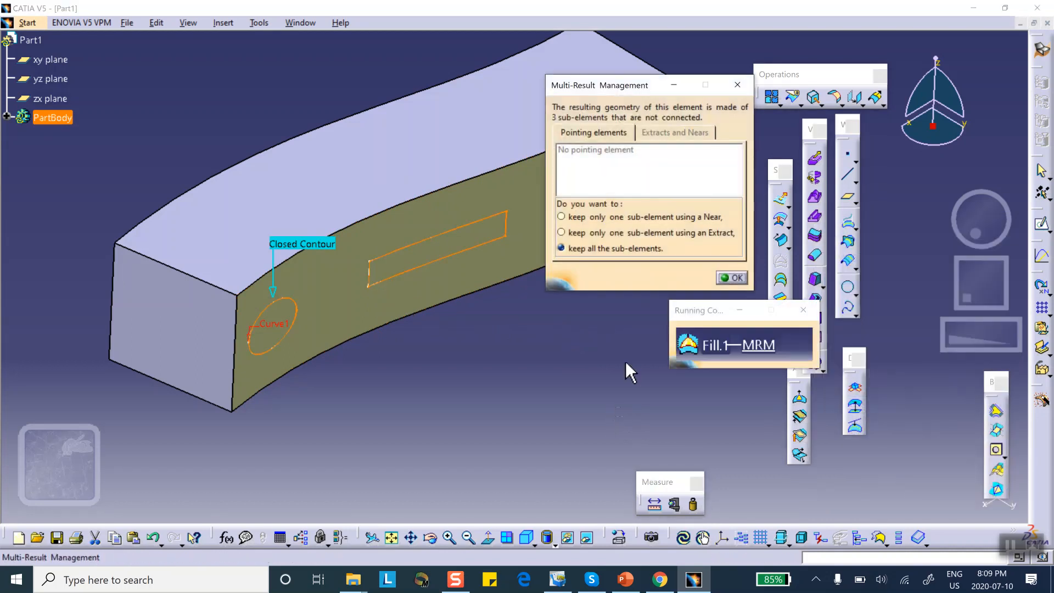
left_click(730, 276)
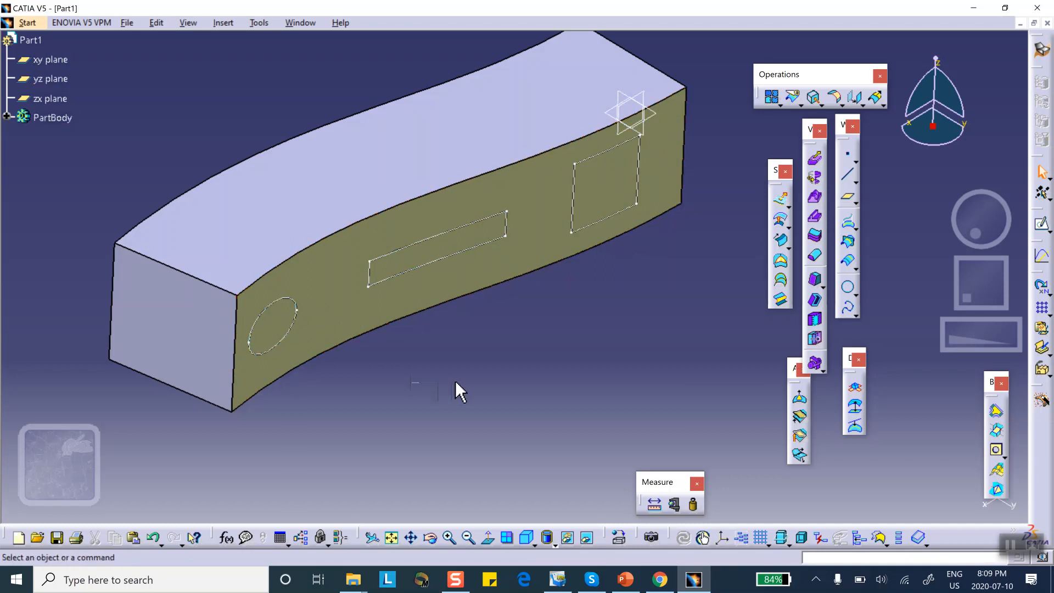
Expand the PartBody features and switch to the Part Design workbench
left_click(5, 116)
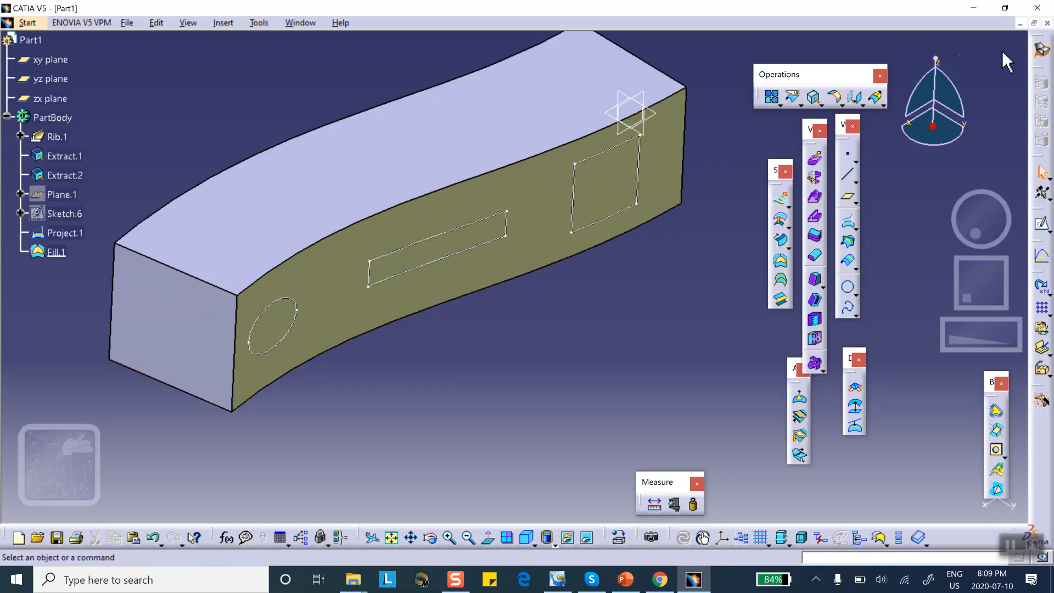
left_click(1041, 49)
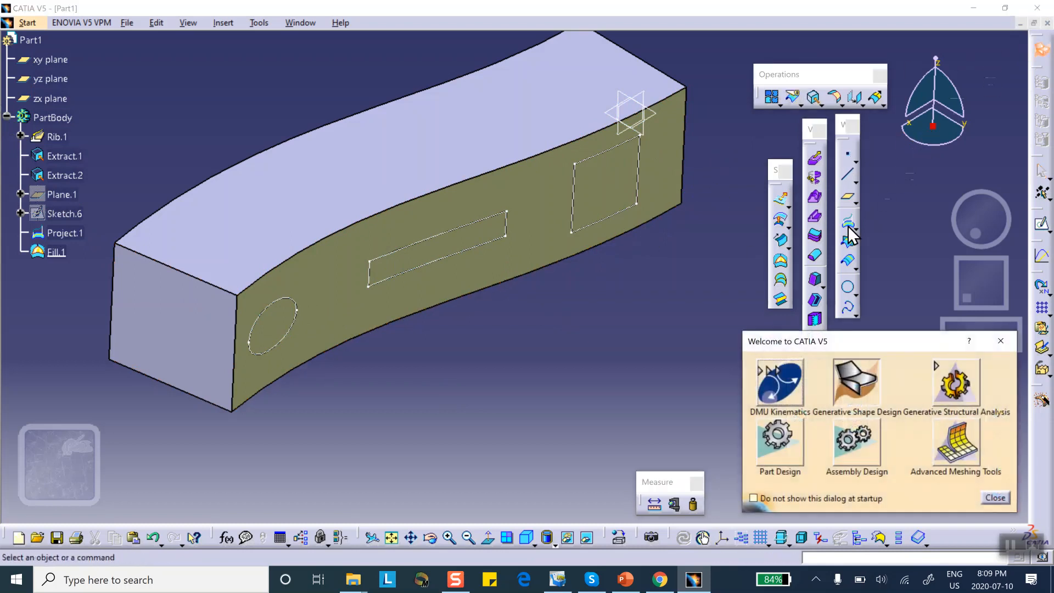
left_click(779, 436)
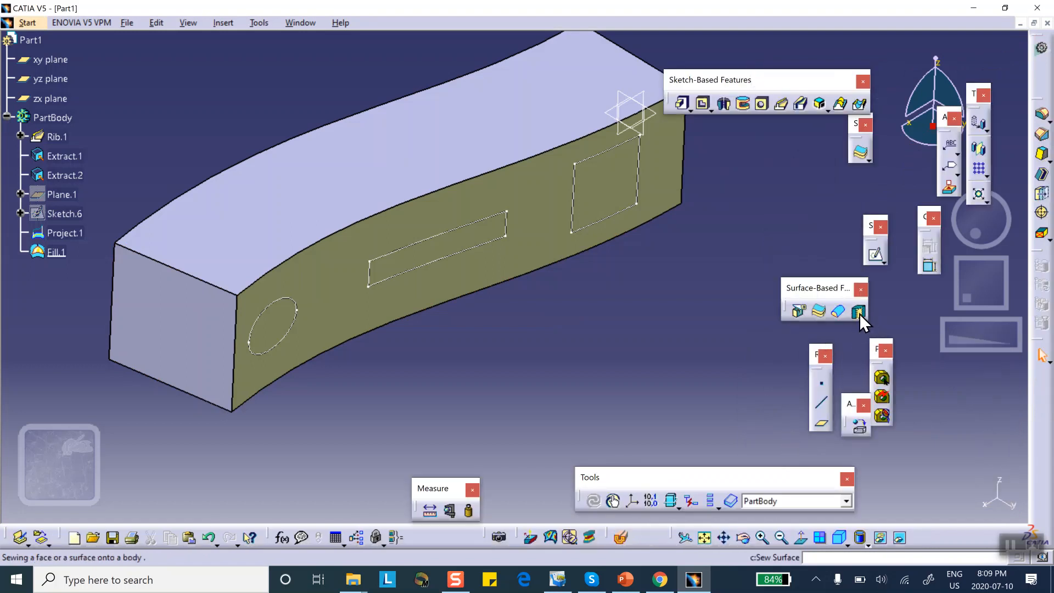
Sew the fill surface onto the rib with Simplify geometry turned off, and hide the extracted curved side surface
left_click(858, 312)
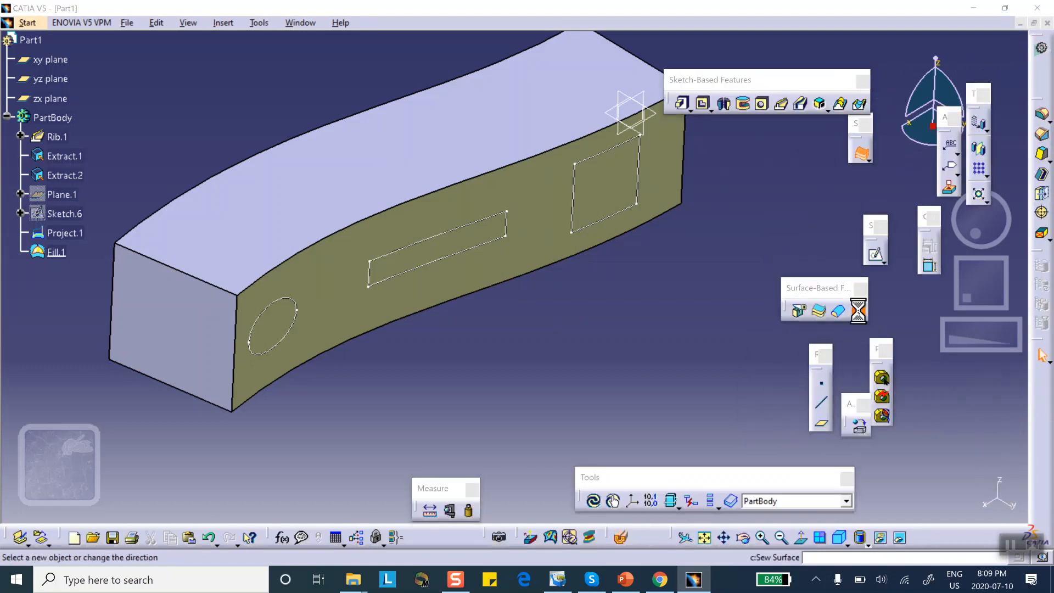
left_click(57, 252)
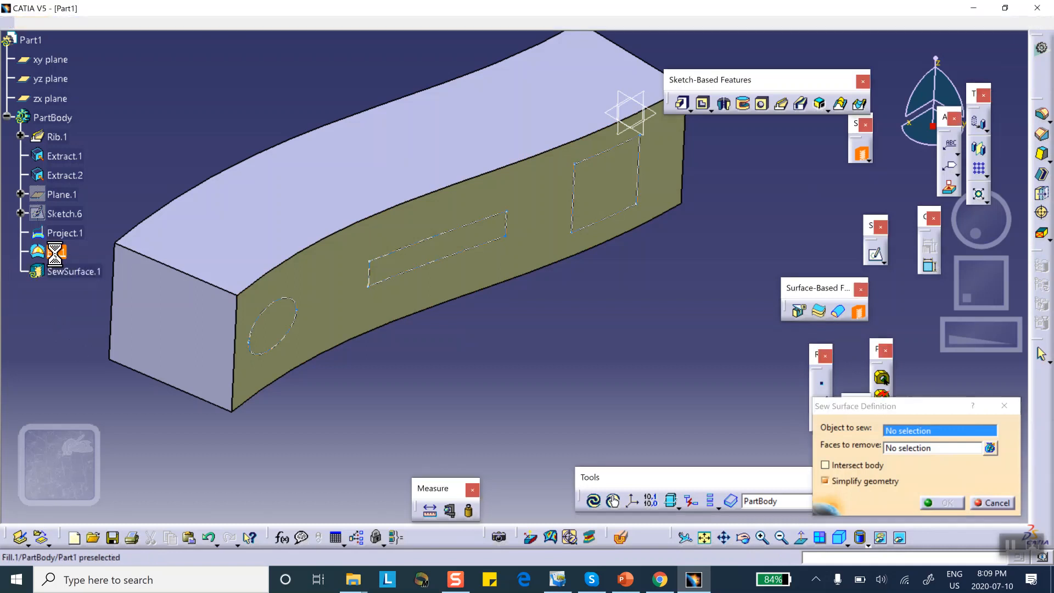
left_click(296, 342)
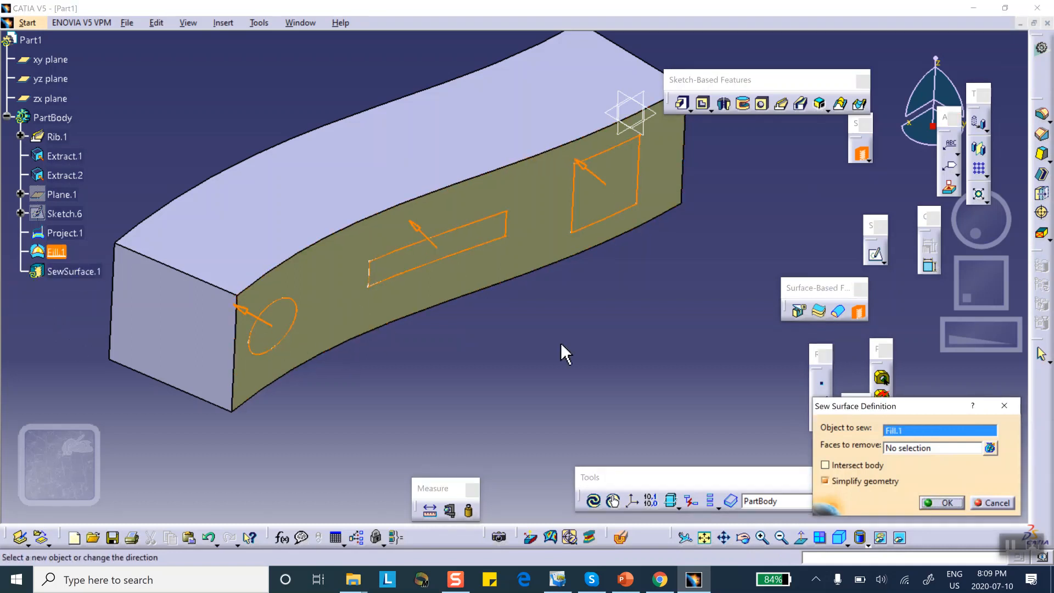
left_click(825, 480)
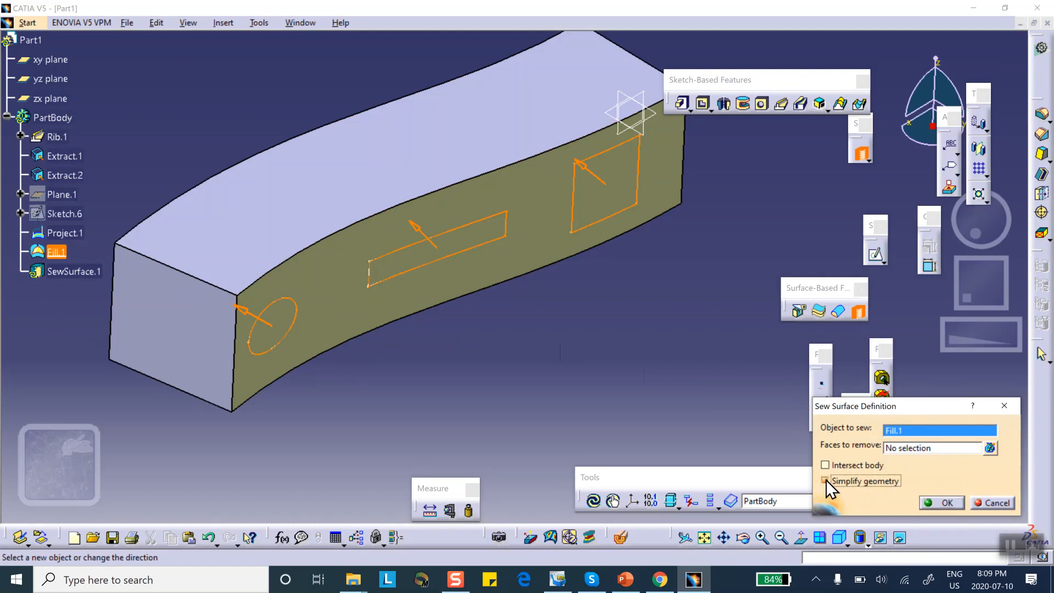
left_click(939, 502)
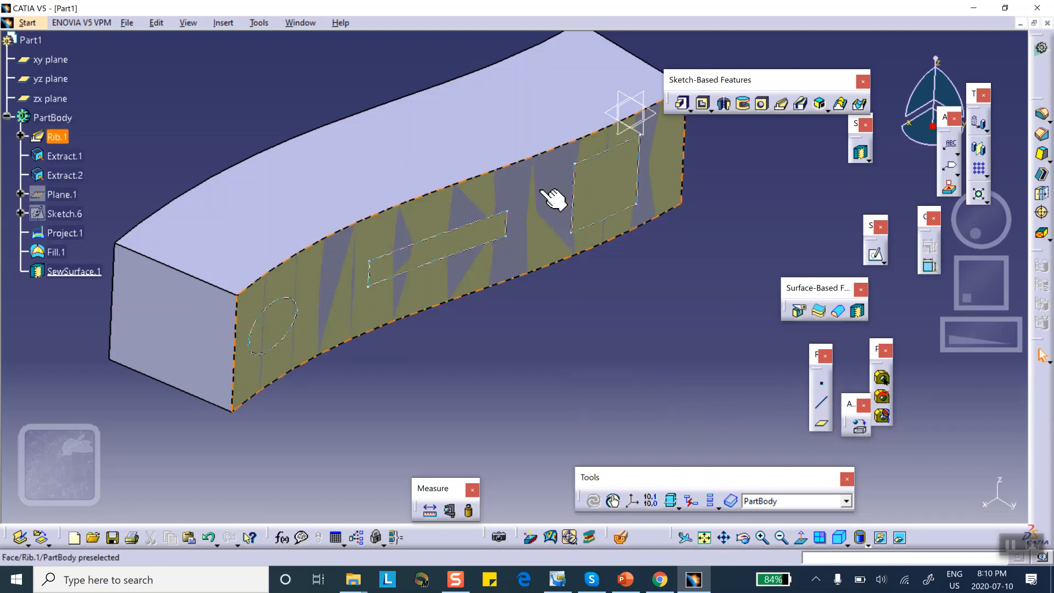
right_click(70, 156)
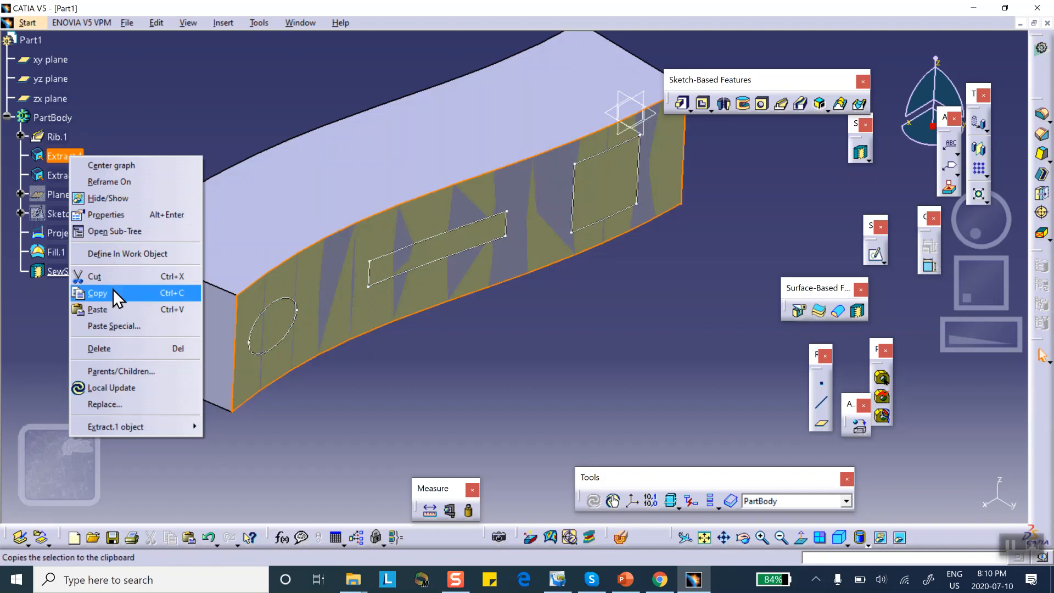
left_click(112, 199)
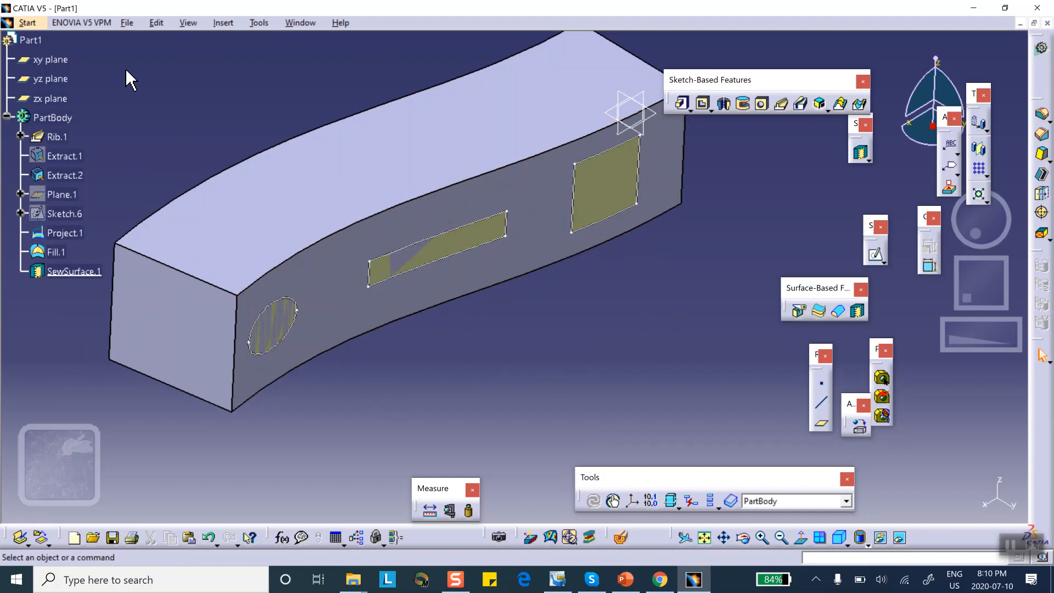
Save the part through Save Management as Part1 in the Brick_Elements folder, overwriting the existing file
left_click(127, 24)
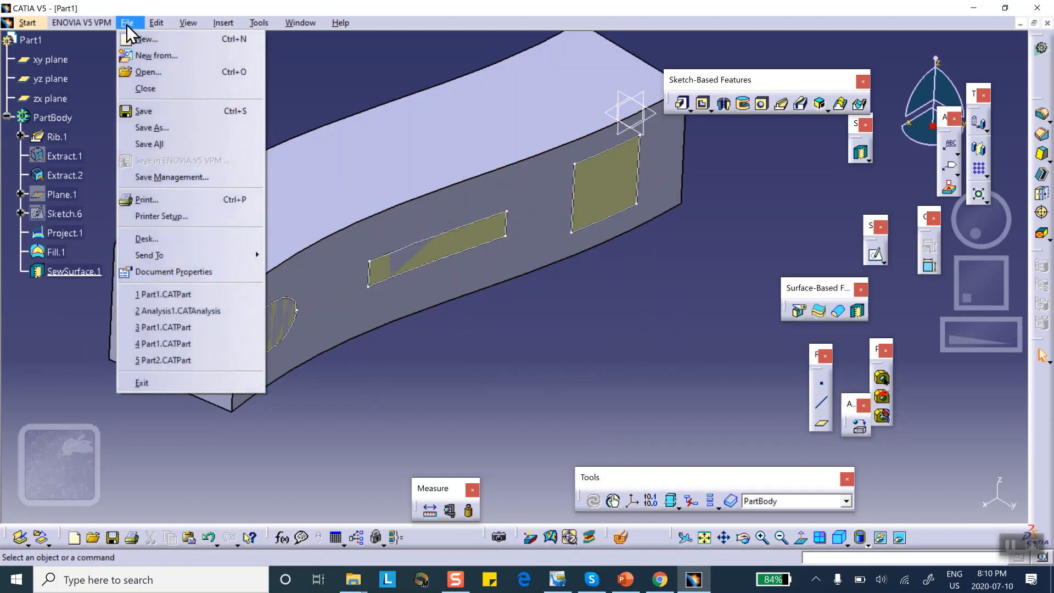
left_click(135, 175)
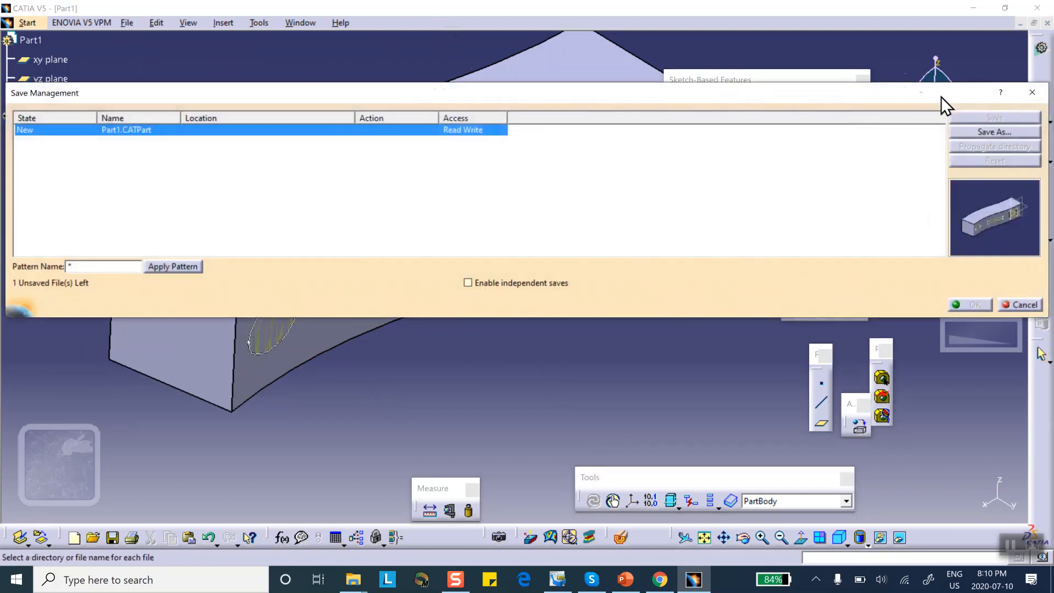
left_click(977, 133)
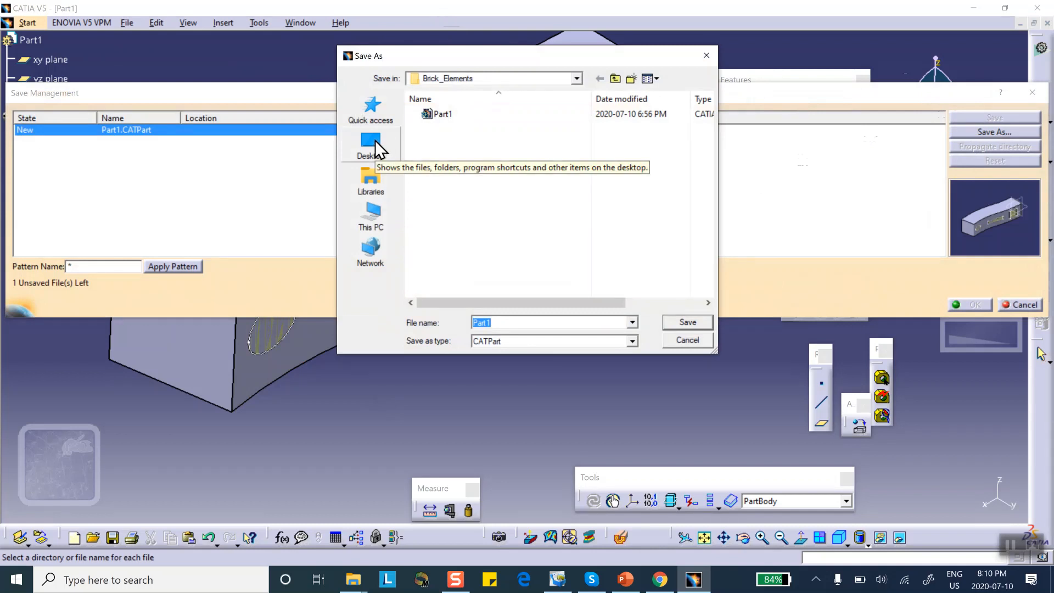
left_click(459, 114)
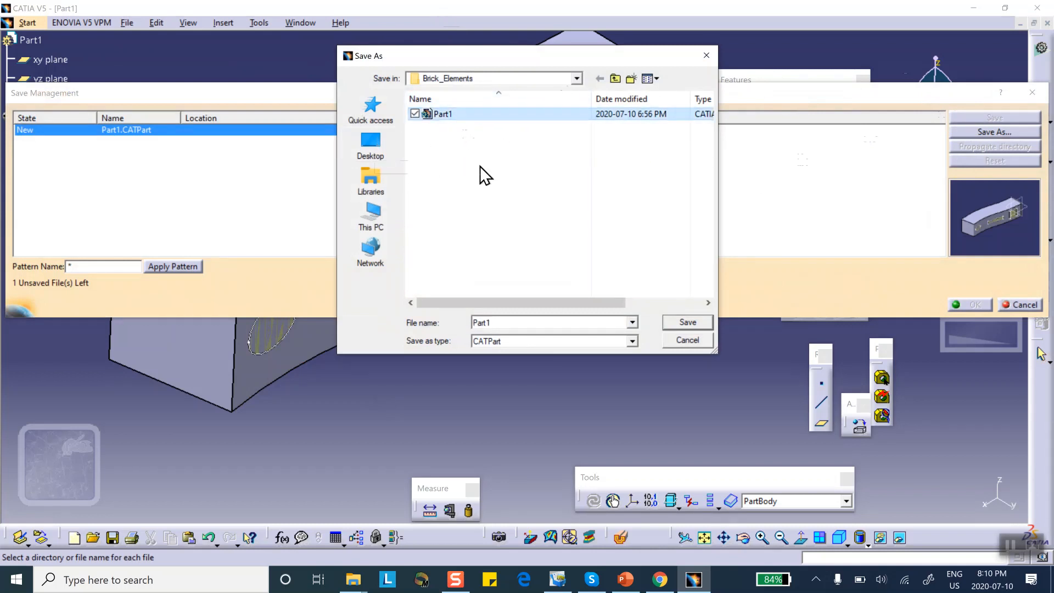
left_click(683, 321)
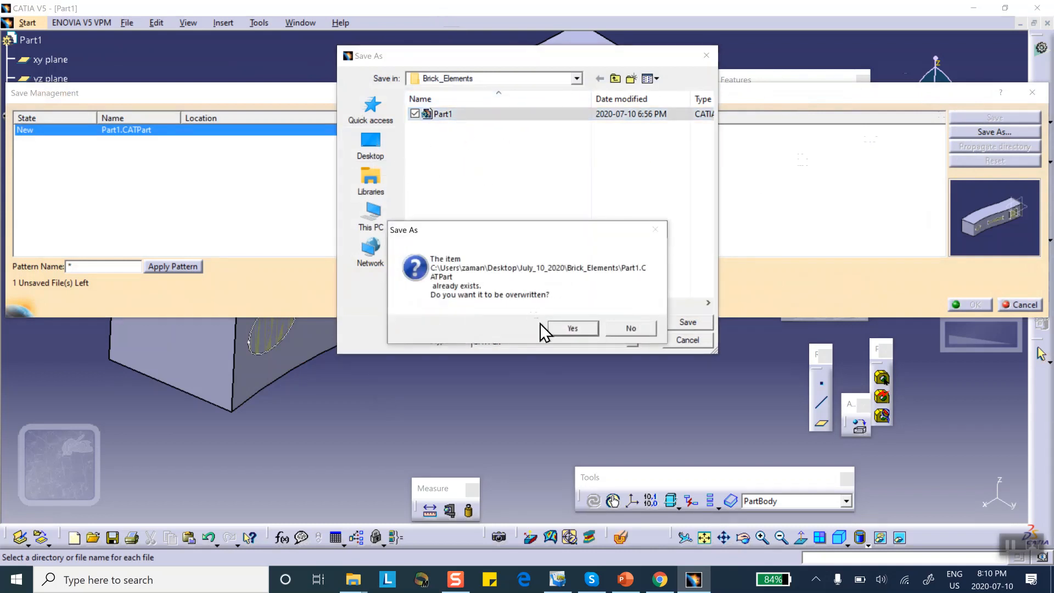
left_click(571, 327)
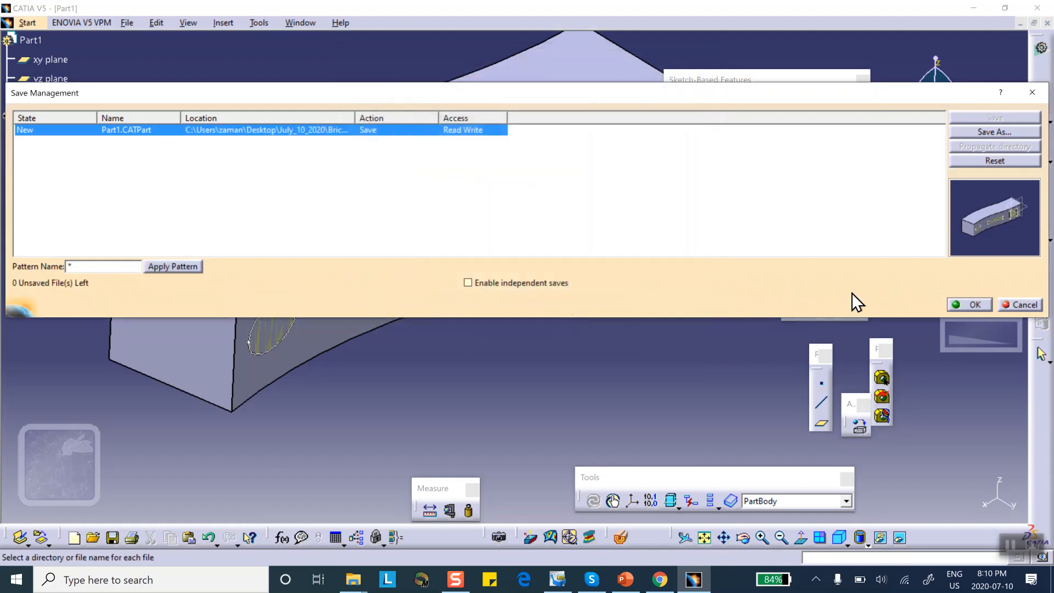
left_click(965, 305)
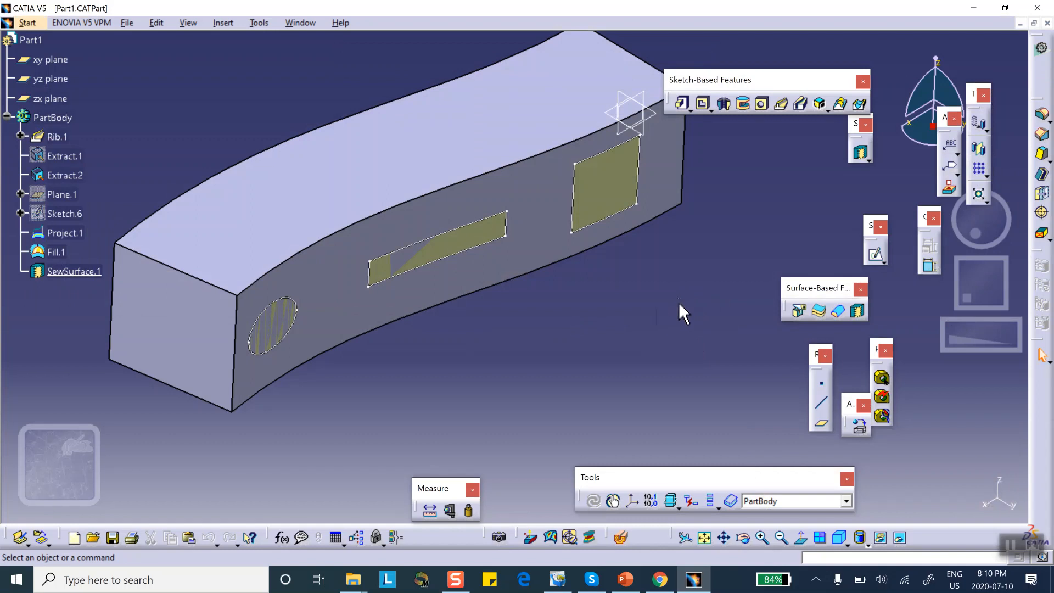
Apply the Aluminium metal material to Part1 and save the part
left_click(854, 427)
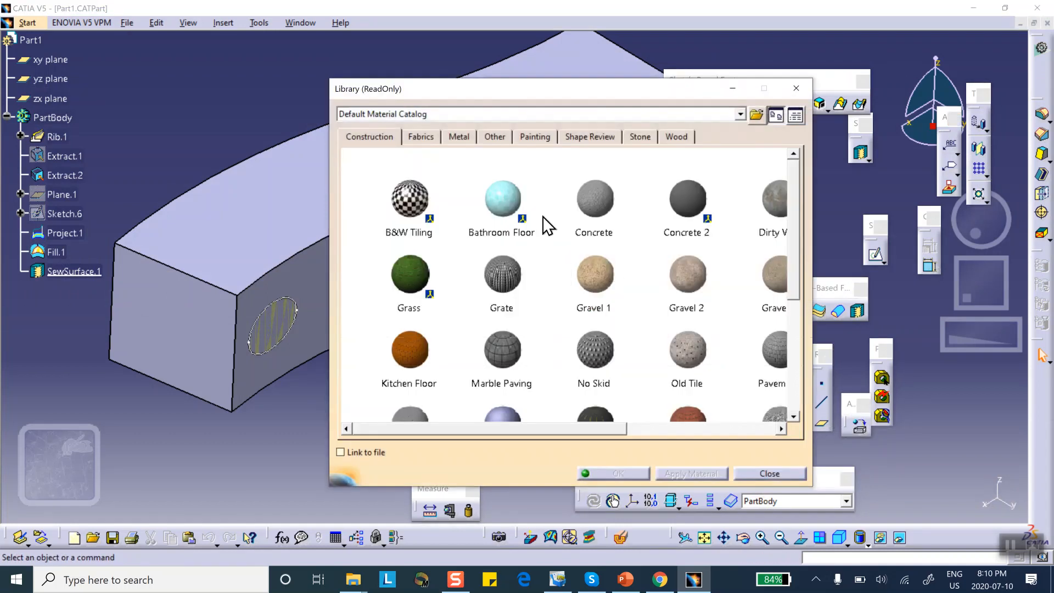
left_click(456, 137)
left_click(405, 199)
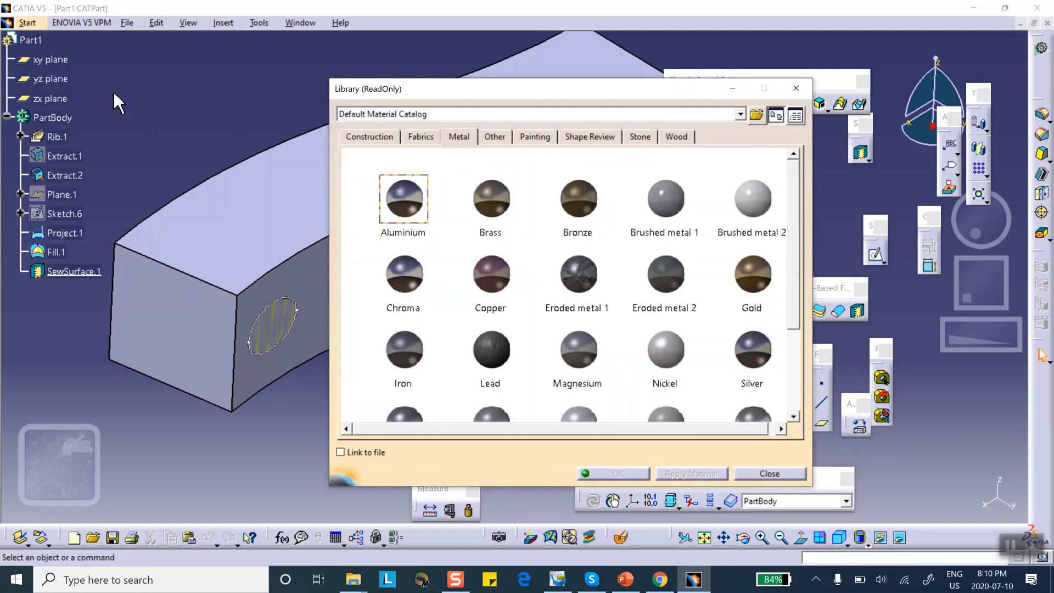
left_click(32, 40)
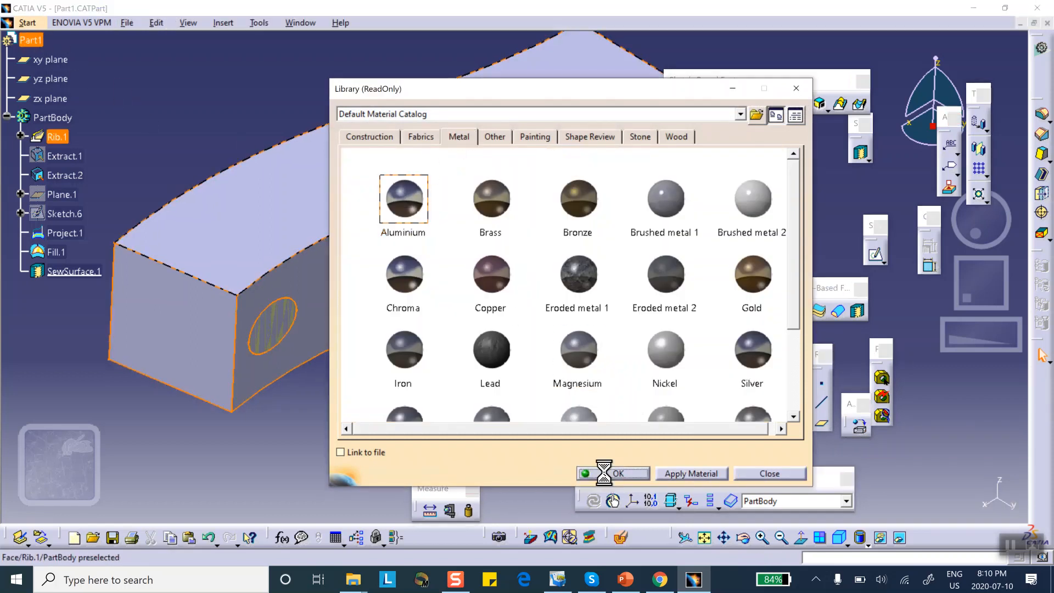
left_click(610, 472)
left_click(566, 417)
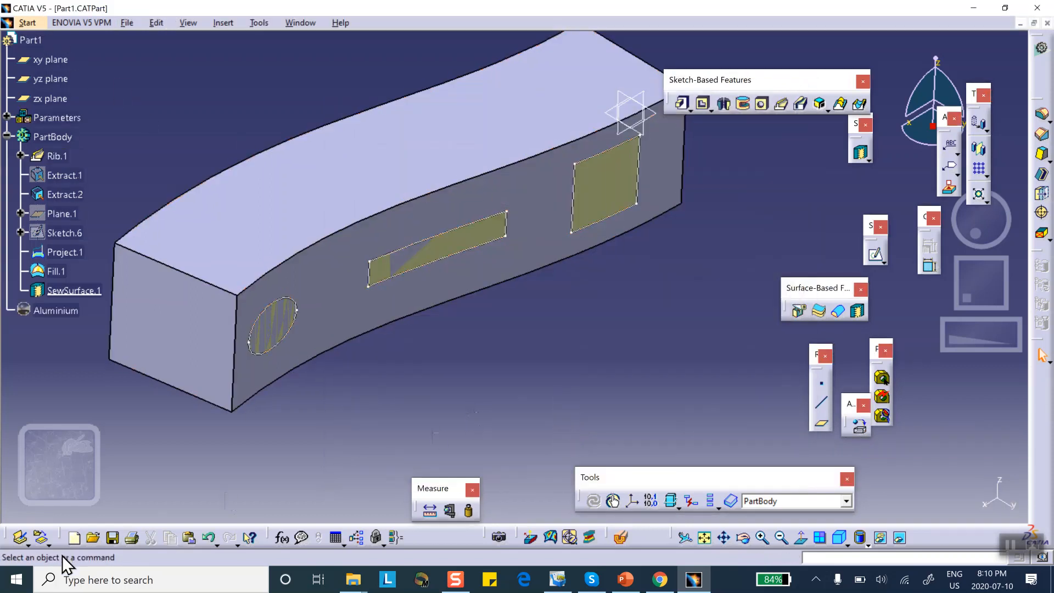
left_click(114, 538)
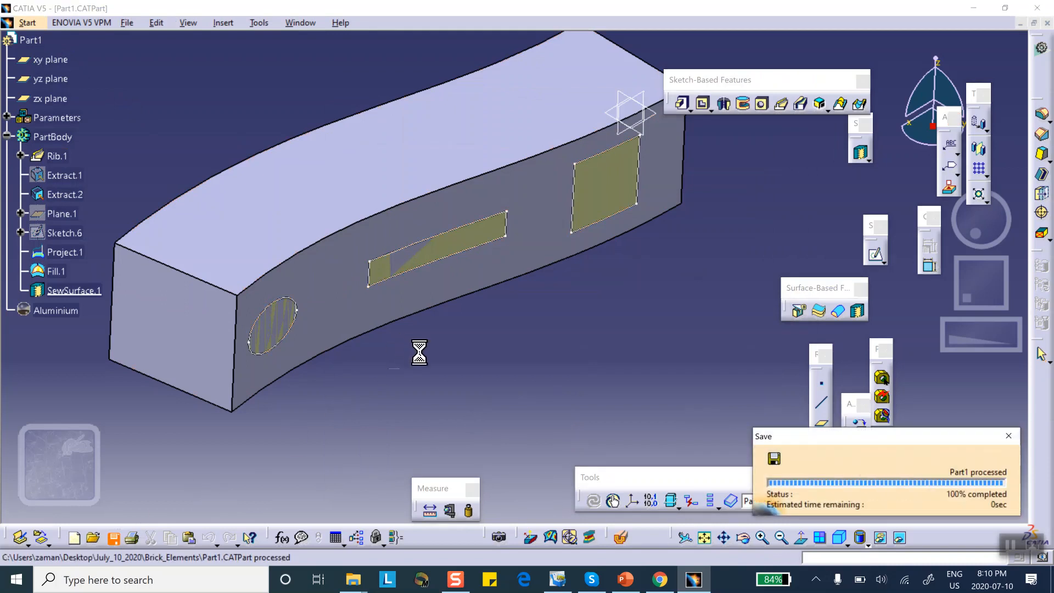
Switch to the Advanced Meshing Tools workbench and create a Static Analysis case for the part
middle_click_drag(625, 332, 549, 268)
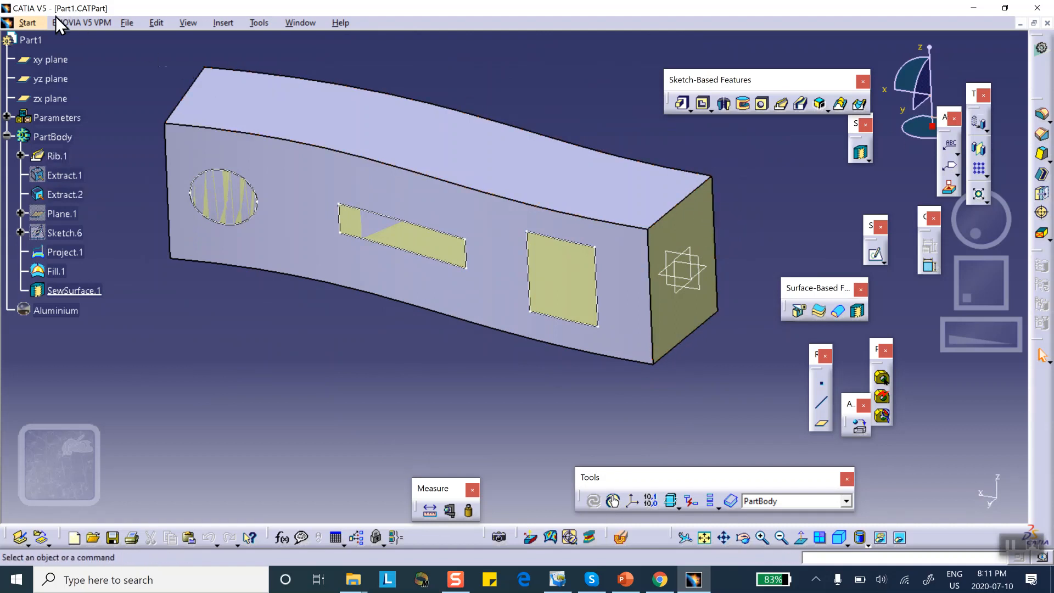
left_click(32, 28)
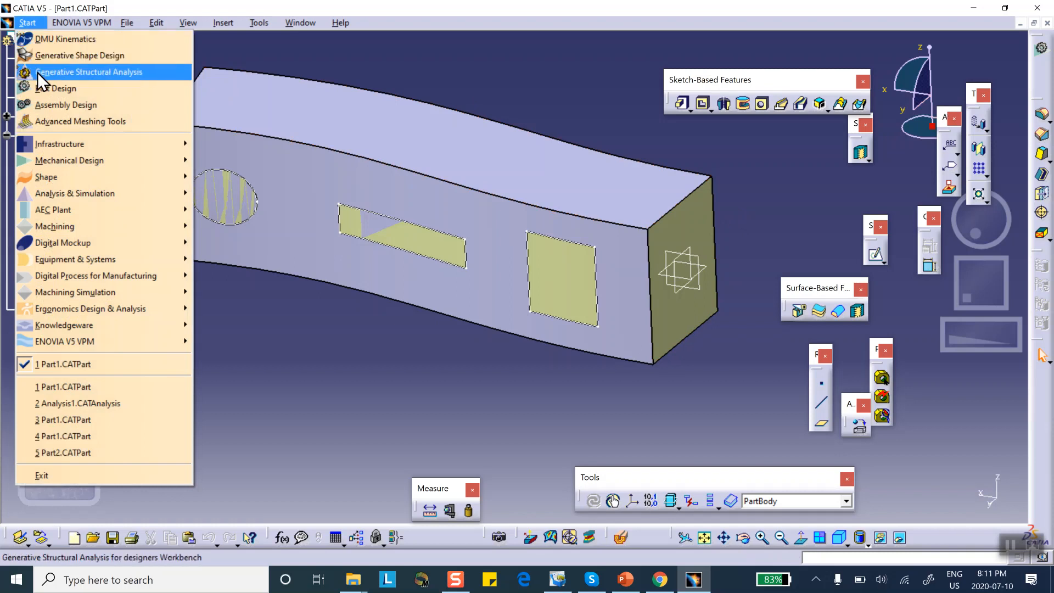
left_click(55, 120)
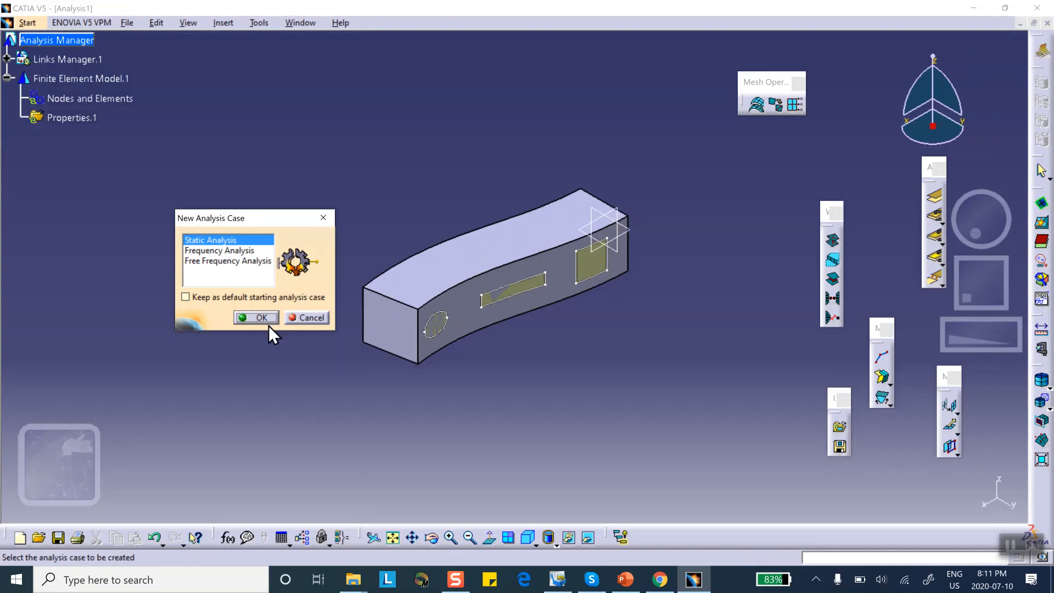
left_click(258, 317)
Define a Surface Mesher on the extracted end face with linear quads only, 5 mm mesh size and automatic mesh capture at 0.001 mm tolerance
middle_click_drag(616, 315, 709, 187)
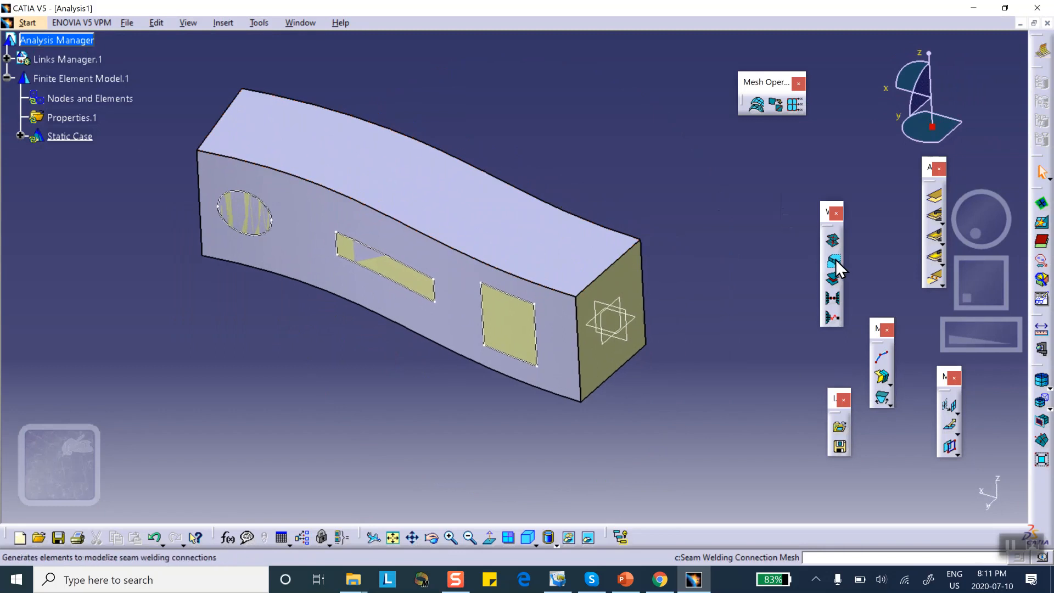
left_click(889, 386)
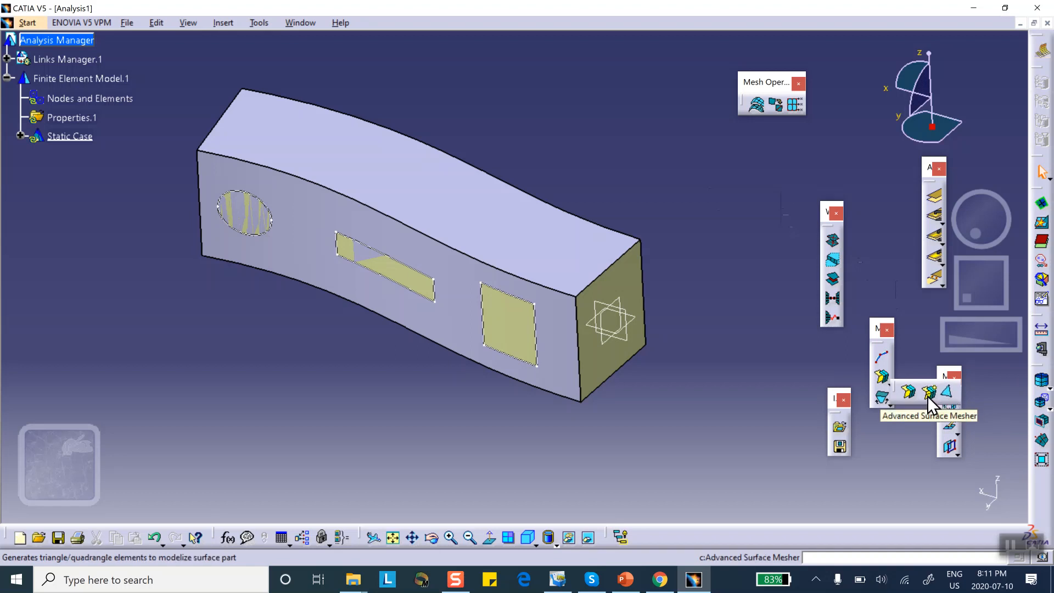
left_click(910, 392)
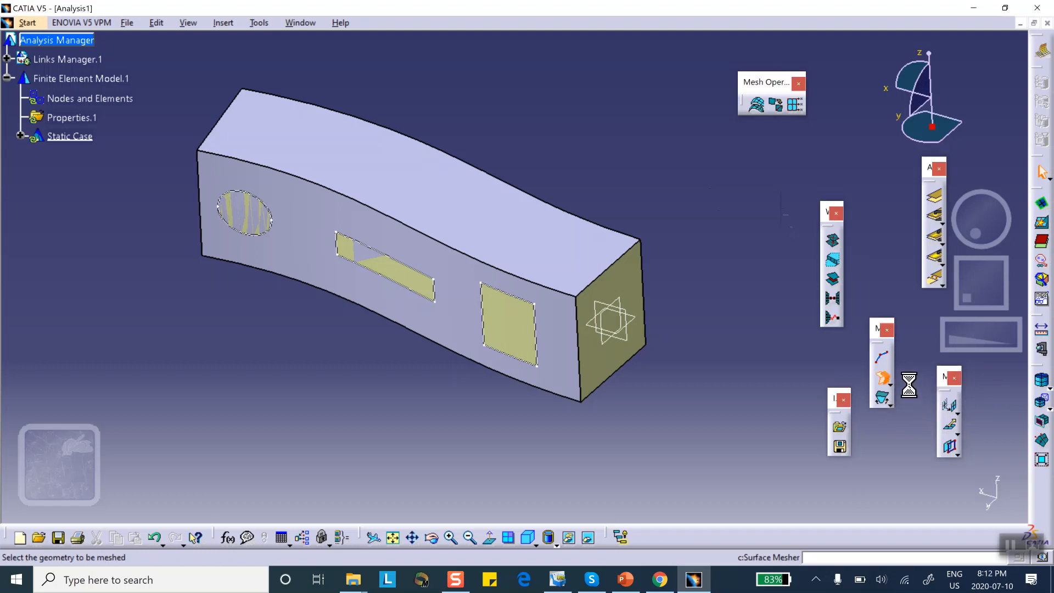
left_click(629, 285)
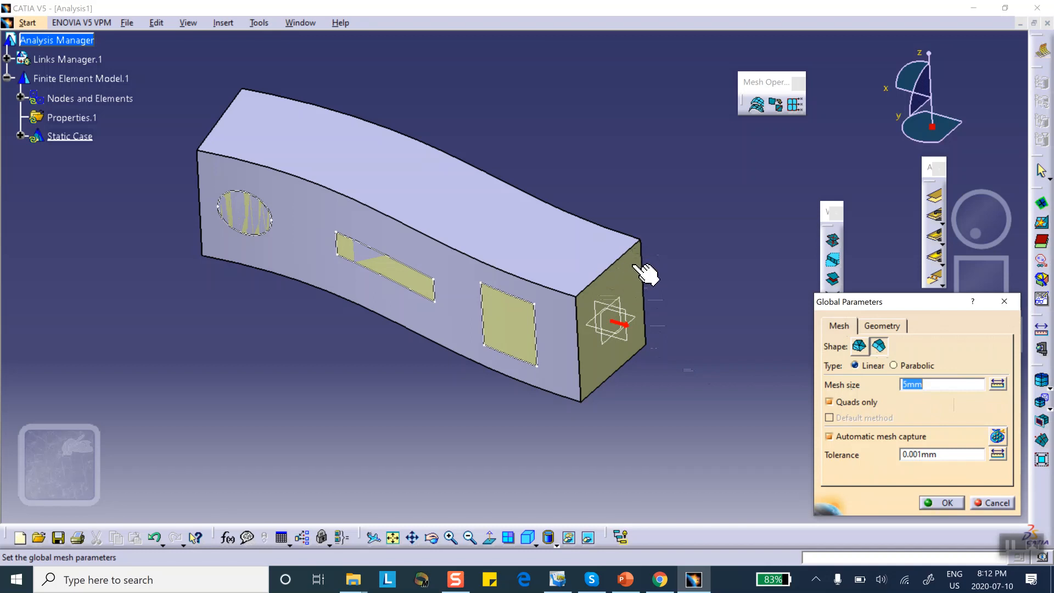
left_click(945, 502)
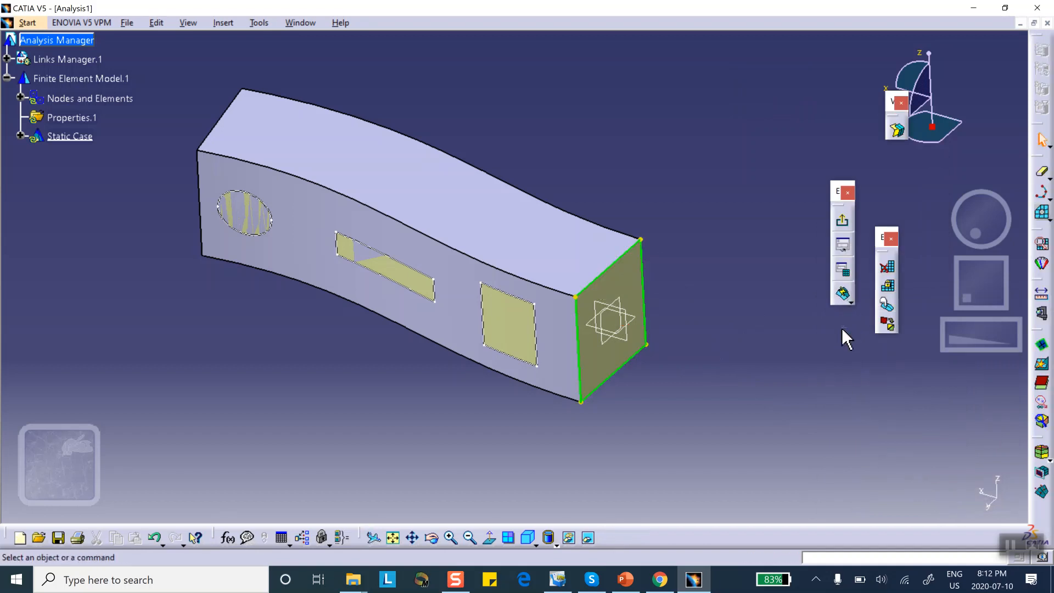
Mesh the end face with the defined quadrangle settings and exit the surface meshing workbench
left_click(842, 294)
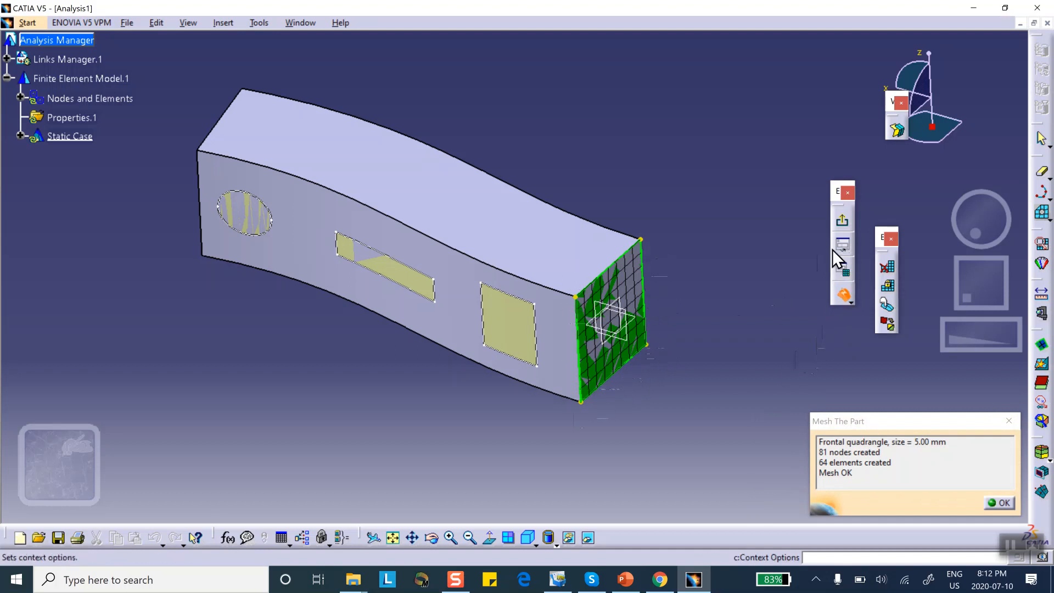
left_click(845, 222)
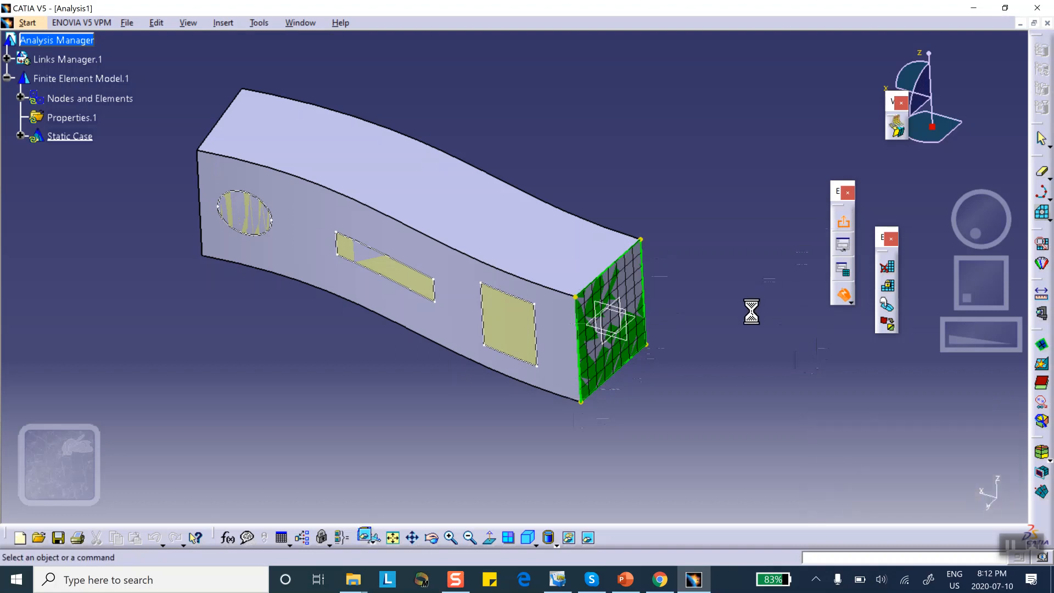
middle_click_drag(713, 291, 712, 288)
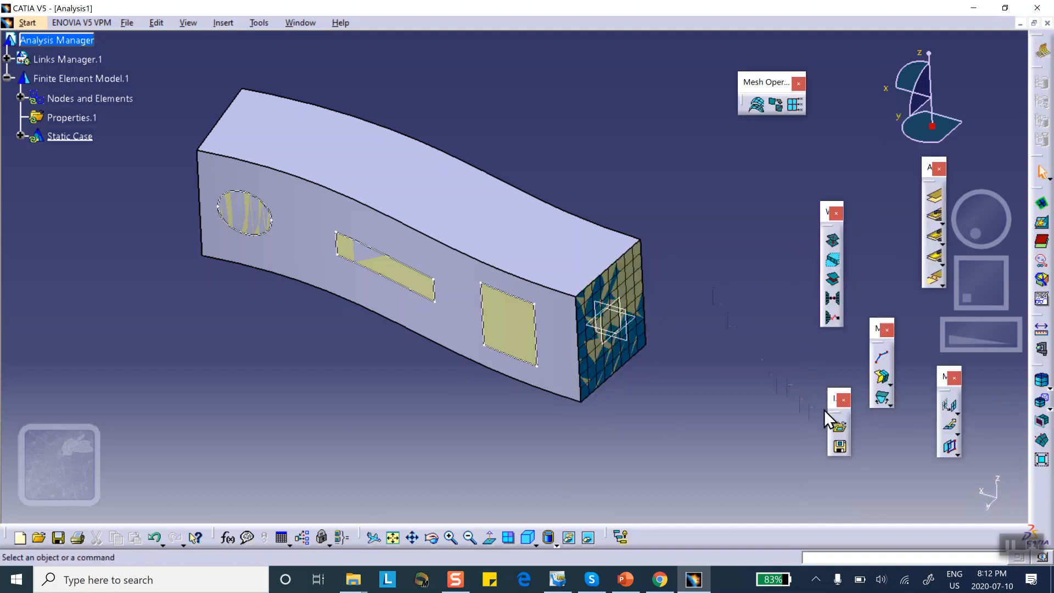
Start a Sweep 3D mesh on the rib with the meshed end face as bottom limit and the opposite end face as top limit
left_click(890, 405)
left_click_drag(808, 366, 749, 388)
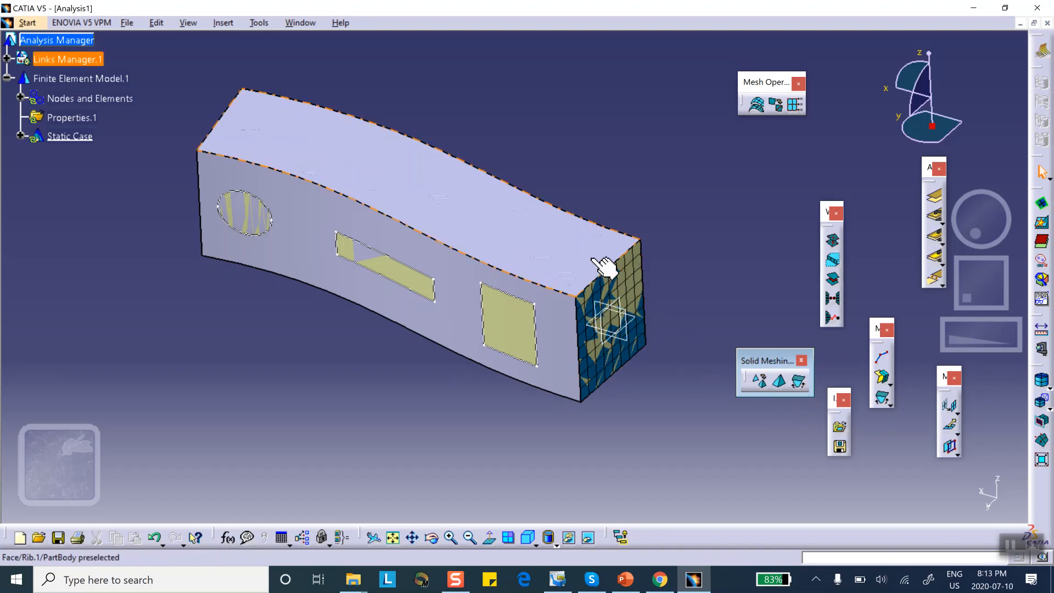
left_click(798, 385)
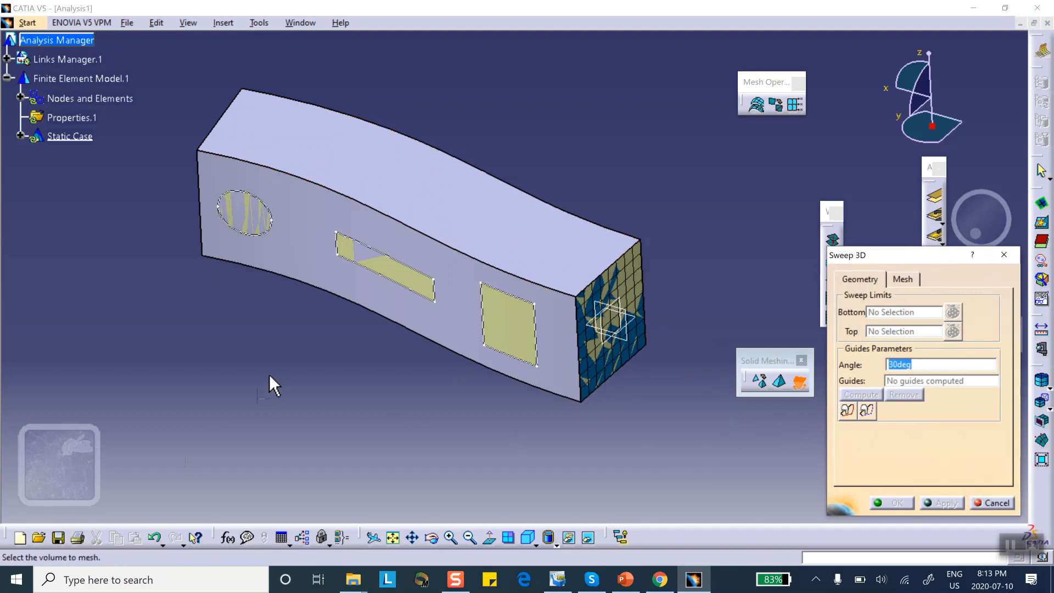
left_click(411, 204)
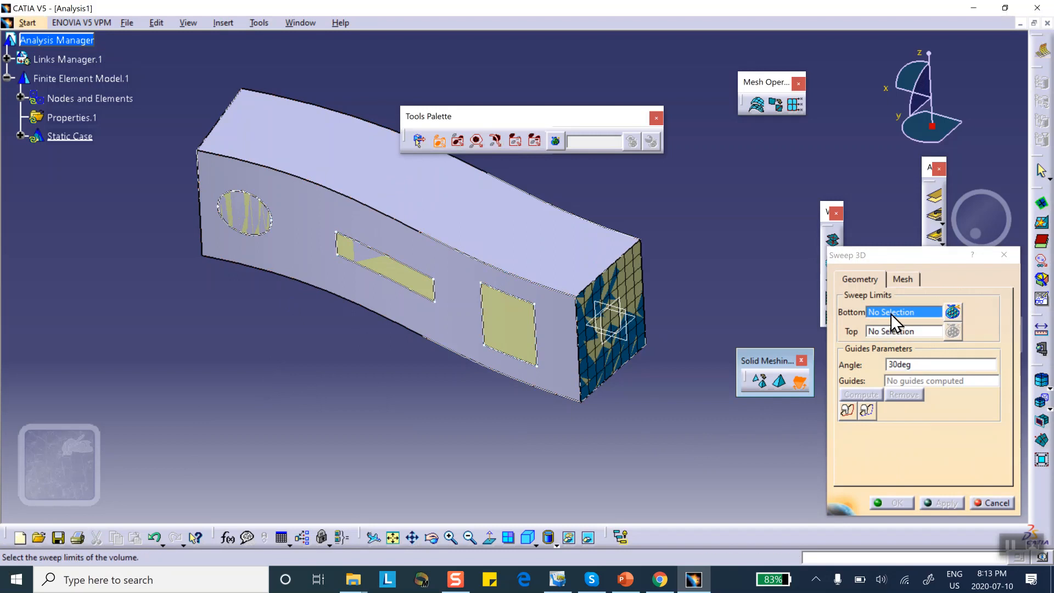
left_click(631, 282)
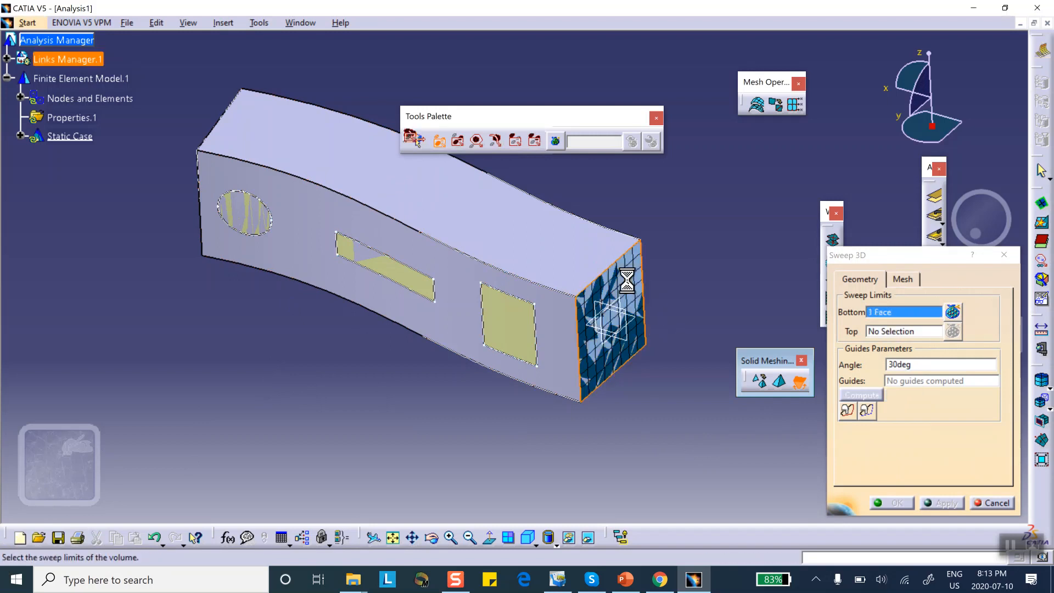
left_click(871, 329)
middle_click_drag(299, 330, 266, 285)
left_click(235, 284)
middle_click_drag(513, 369, 494, 380)
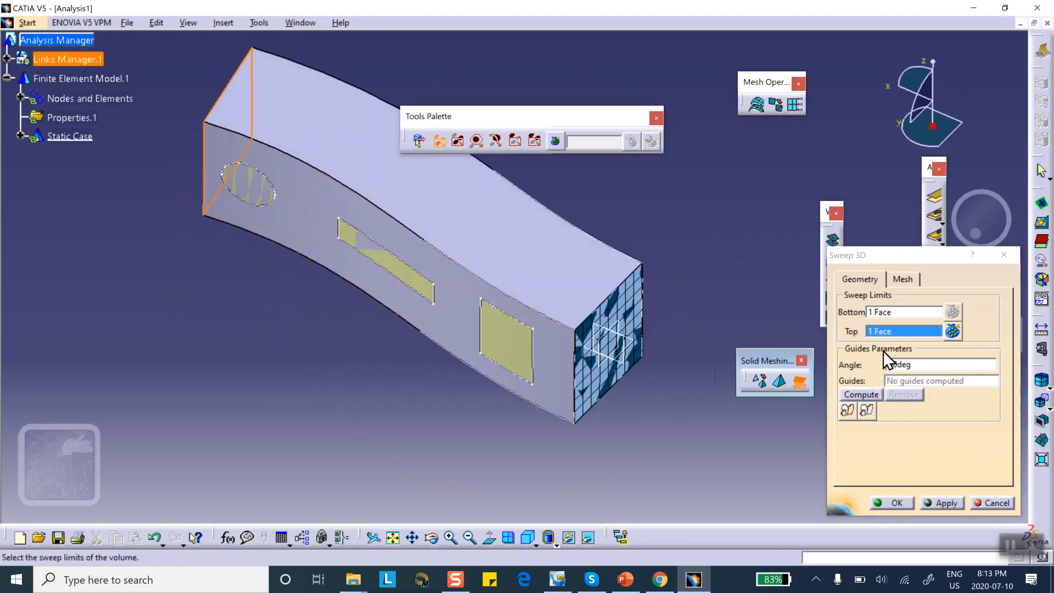
Set the swept mesh to 20 layers with uniform distribution and accept its definition
left_click(906, 279)
double_click(927, 389)
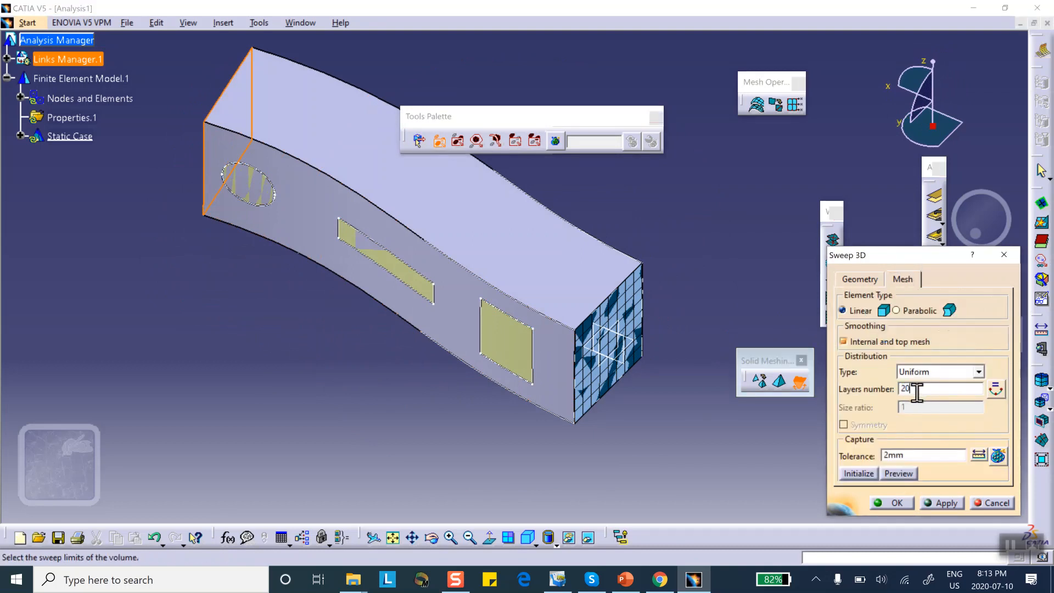
left_click(979, 373)
left_click(674, 258)
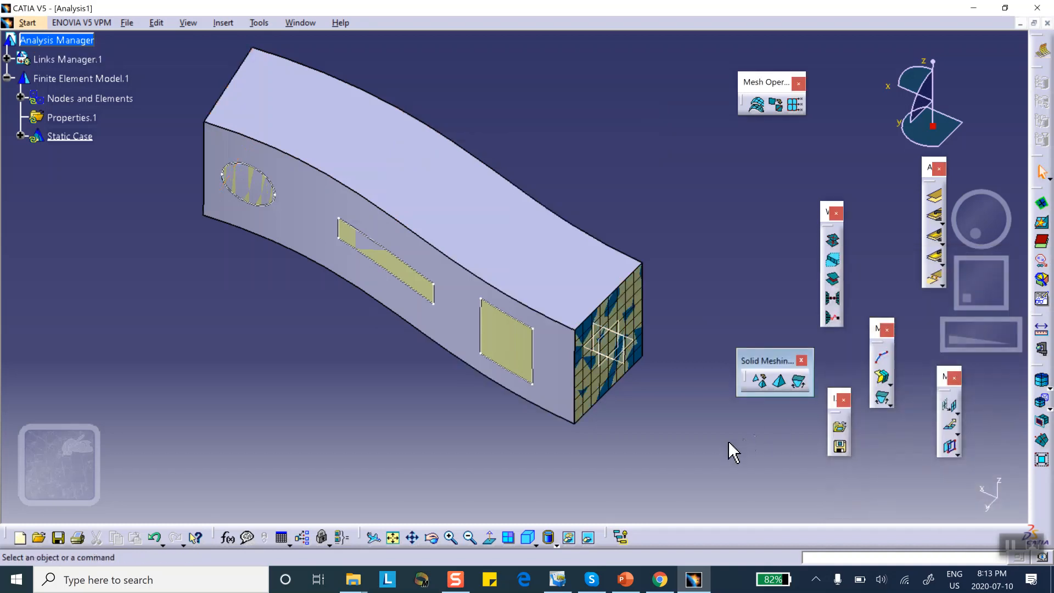
left_click(881, 396)
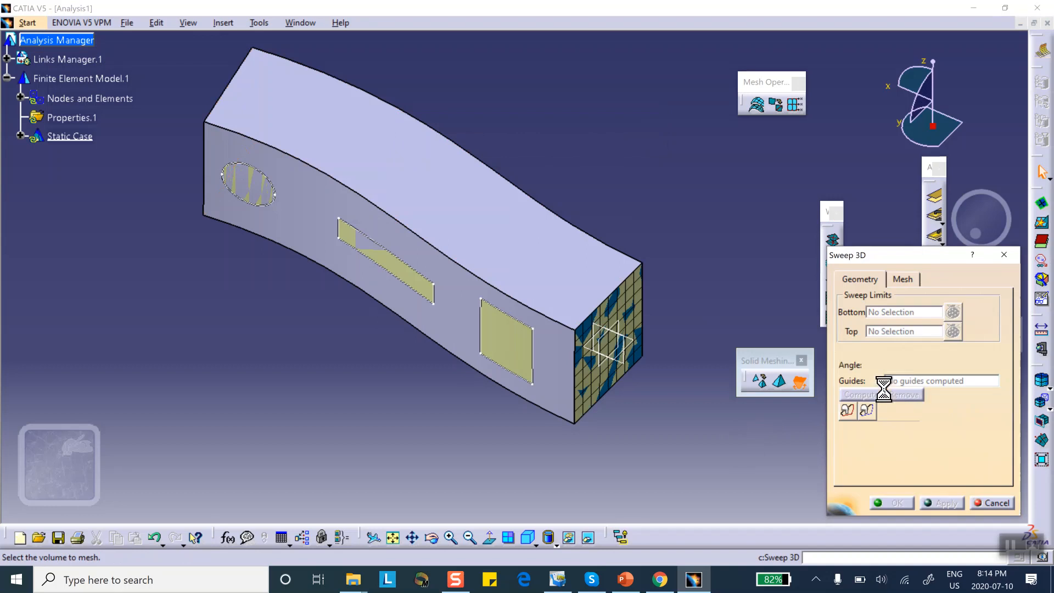
left_click(21, 98)
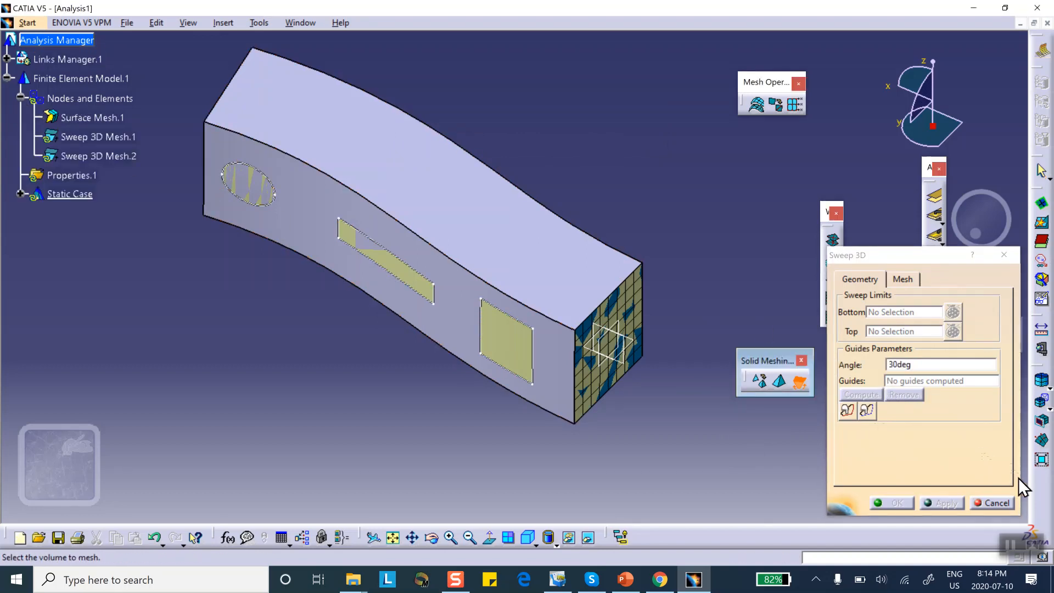
left_click(994, 503)
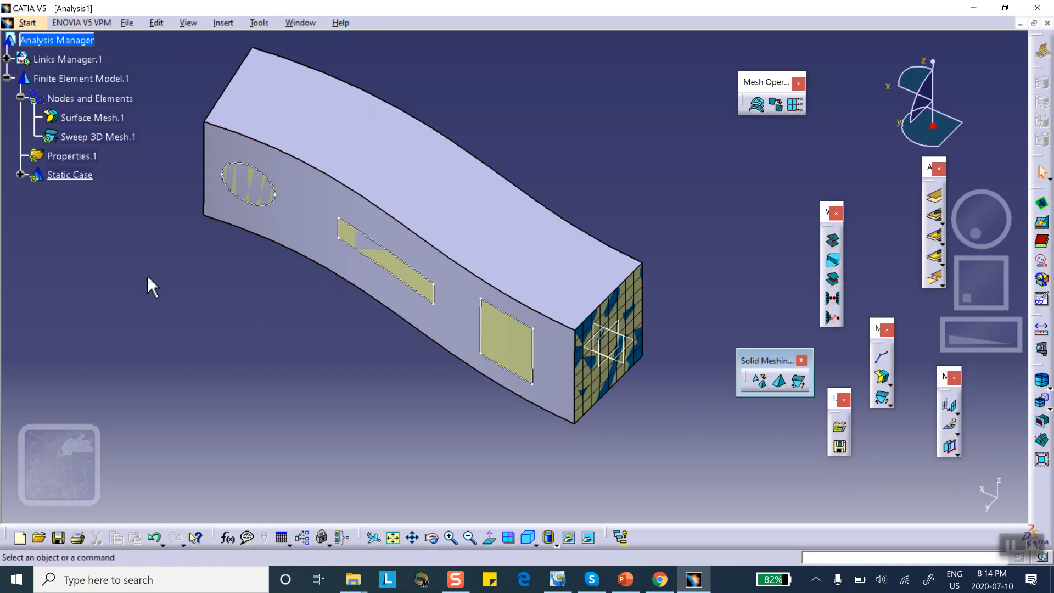
Reopen the Sweep 3D Mesh.1 definition, generate the swept brick mesh along the rib and accept it
double_click(113, 137)
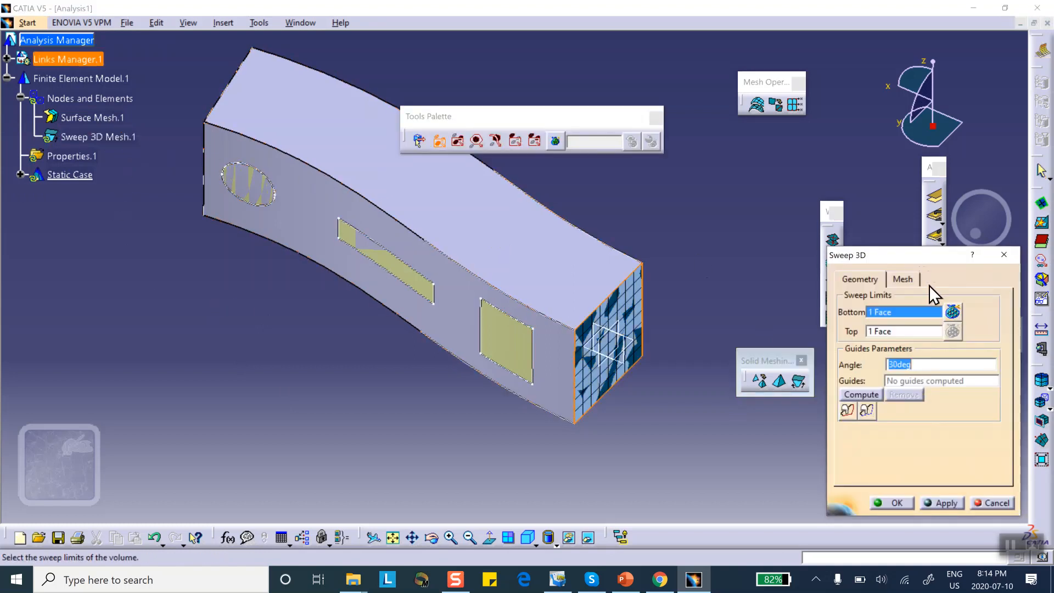
left_click(945, 503)
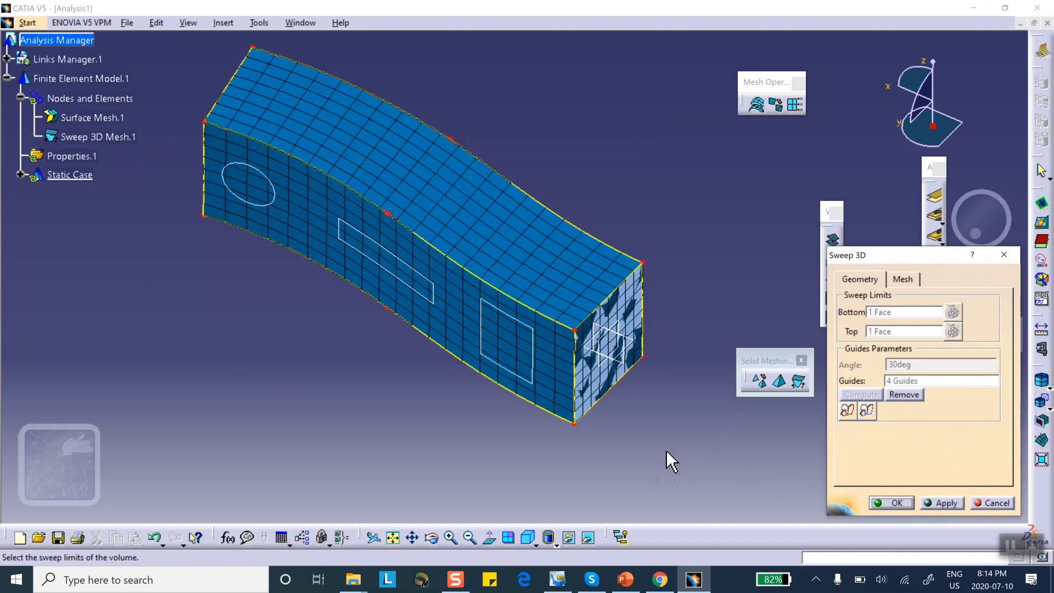
left_click(886, 501)
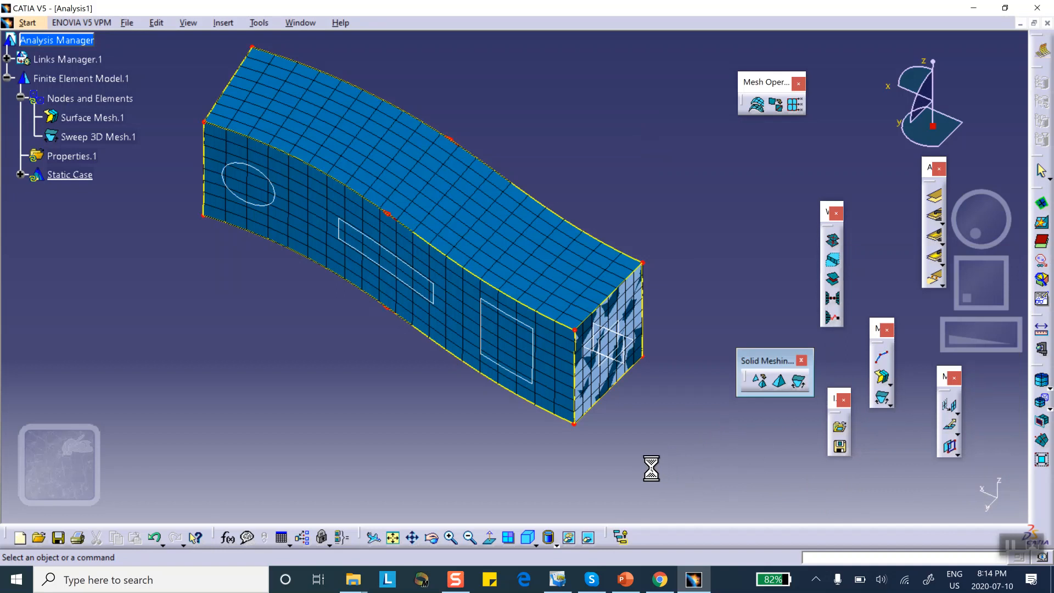
middle_click_drag(463, 434, 511, 402)
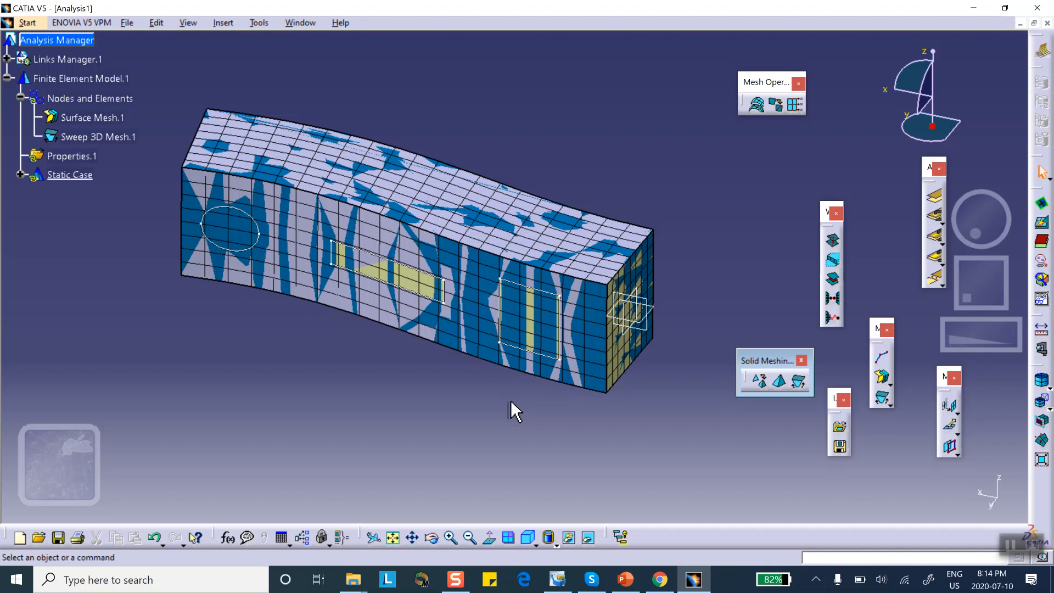
Deactivate Surface Mesh.1 in the finite element model
right_click(104, 120)
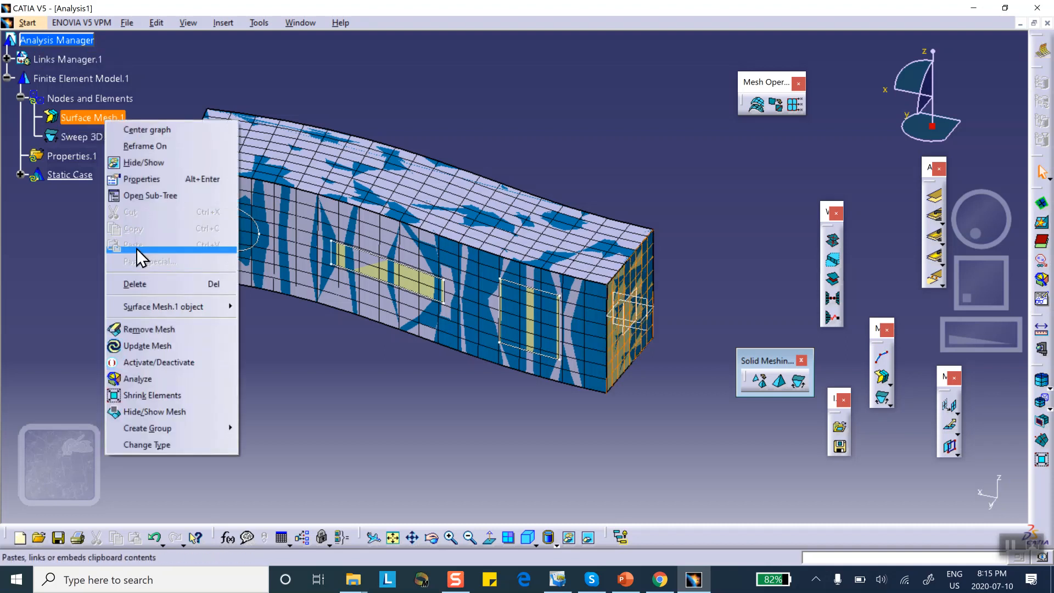
left_click(175, 104)
right_click(115, 113)
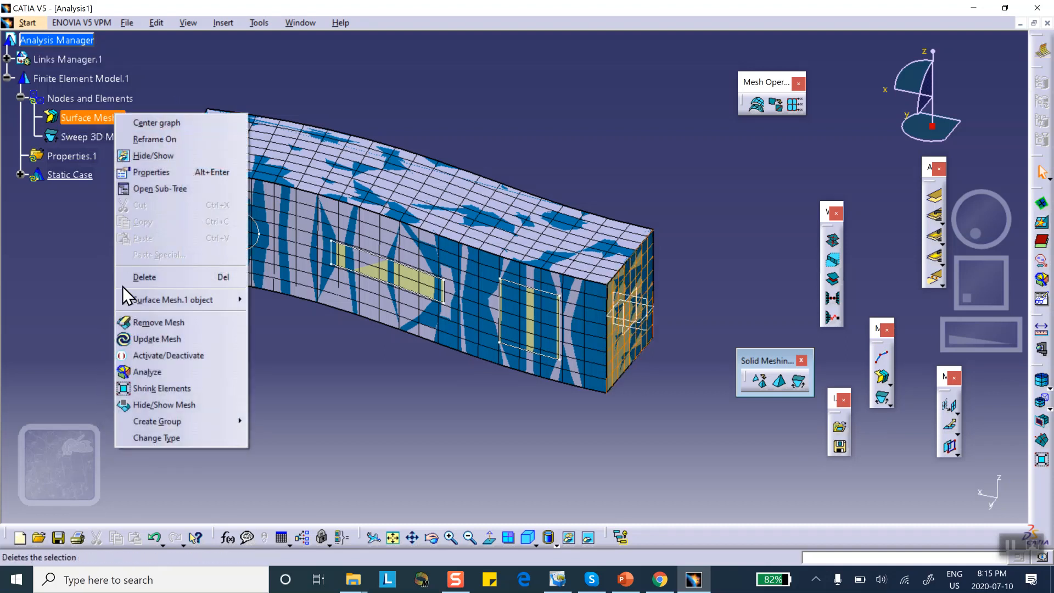
left_click(139, 357)
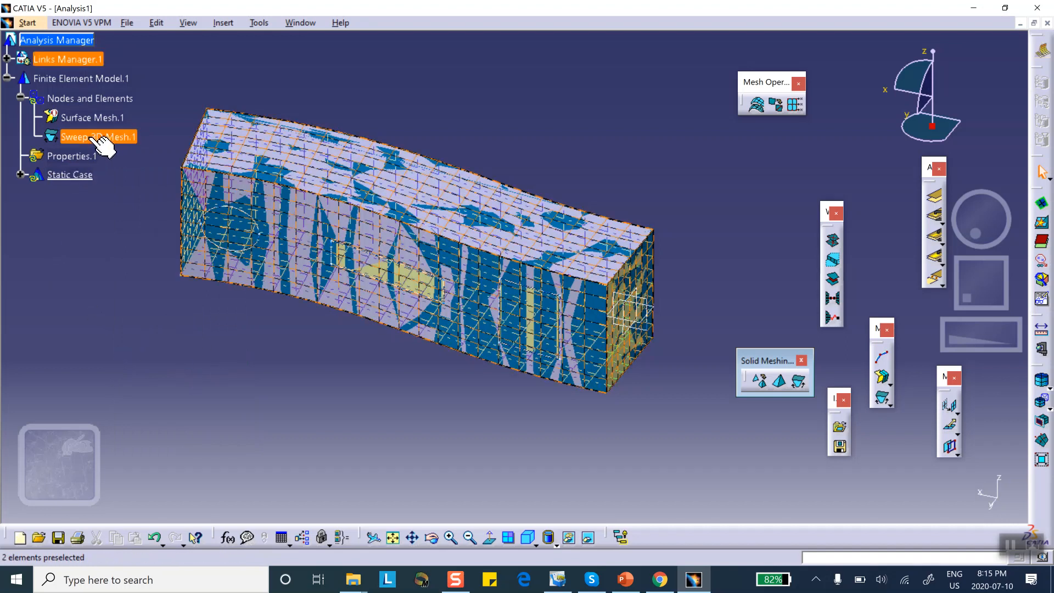
Expand the Static Case and switch to the Generative Structural Analysis workbench
left_click(20, 175)
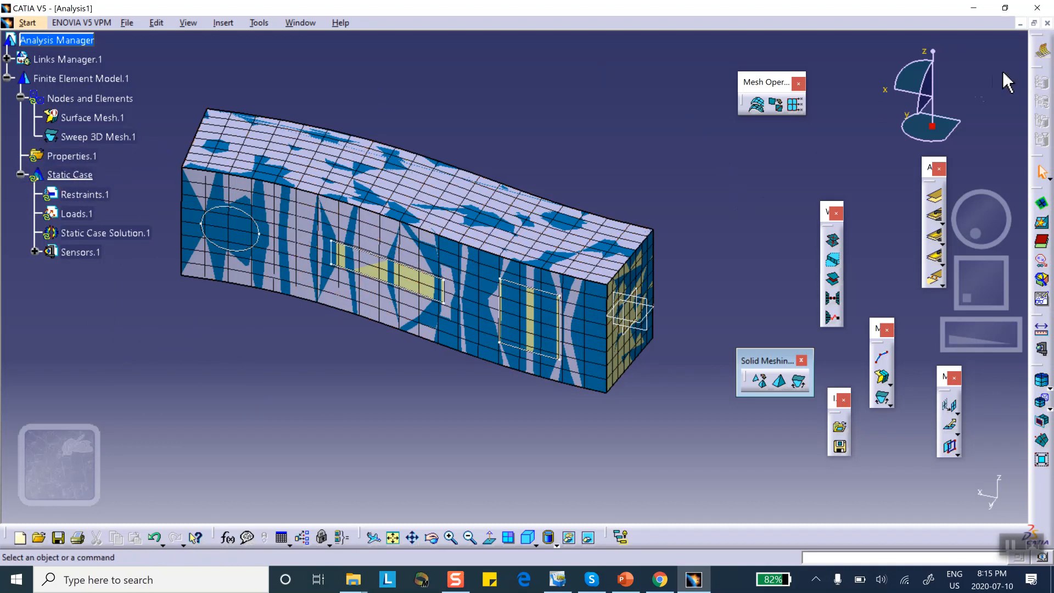
left_click(1042, 52)
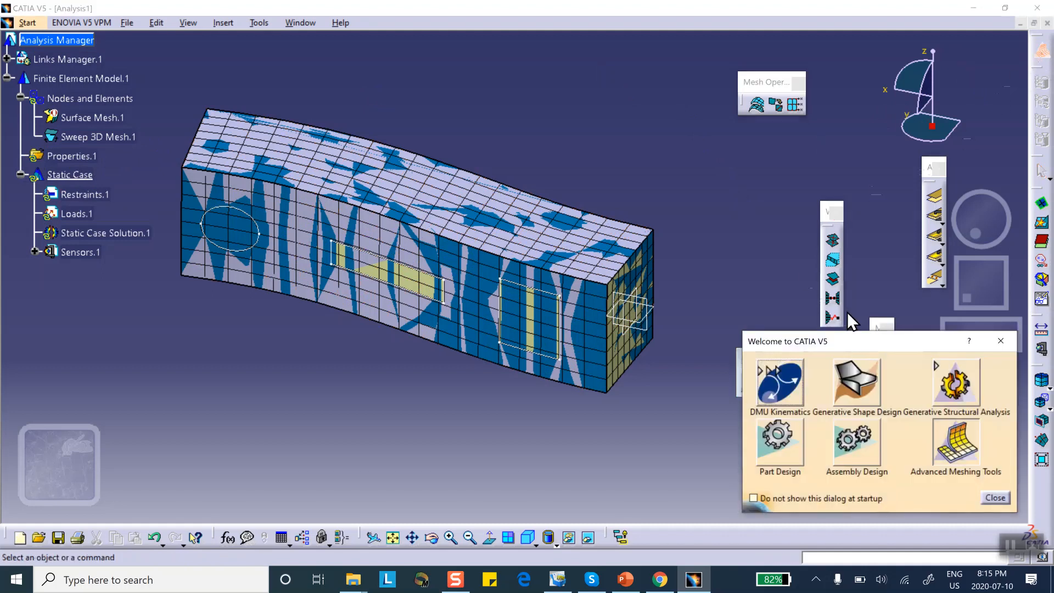
left_click(994, 498)
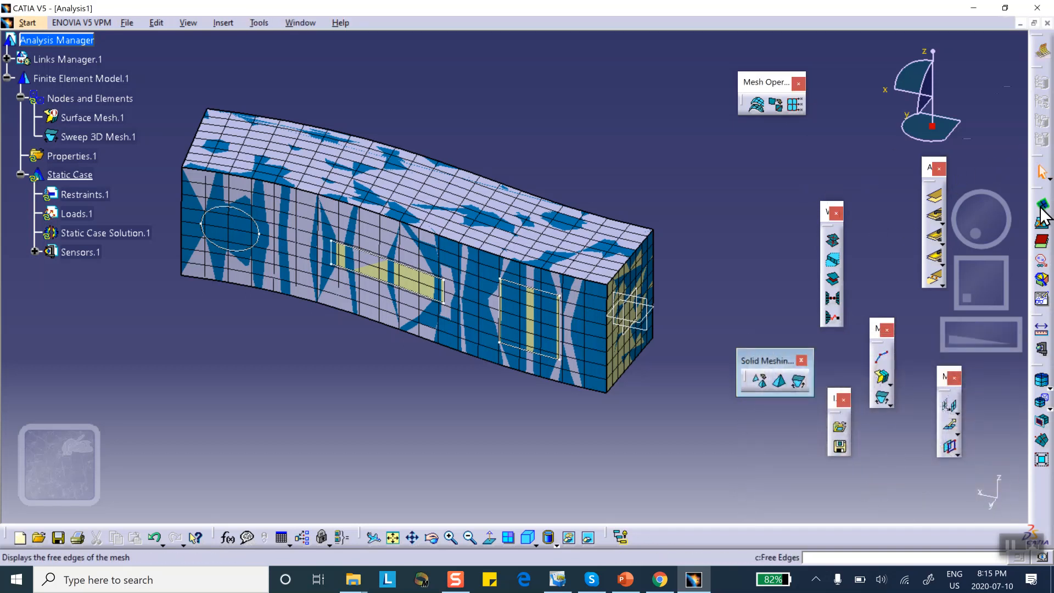
left_click(1039, 52)
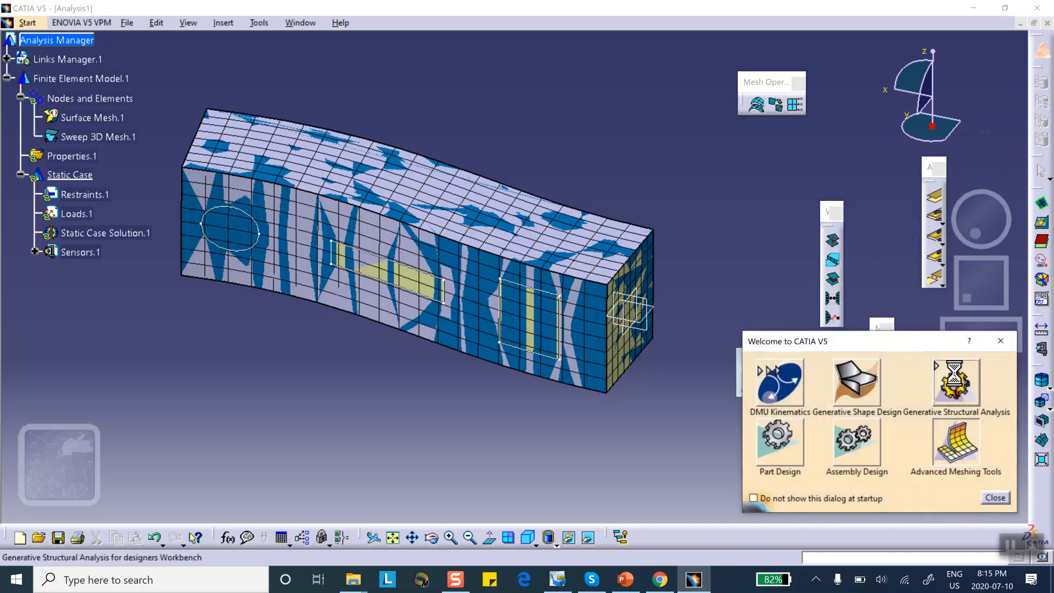
left_click(954, 373)
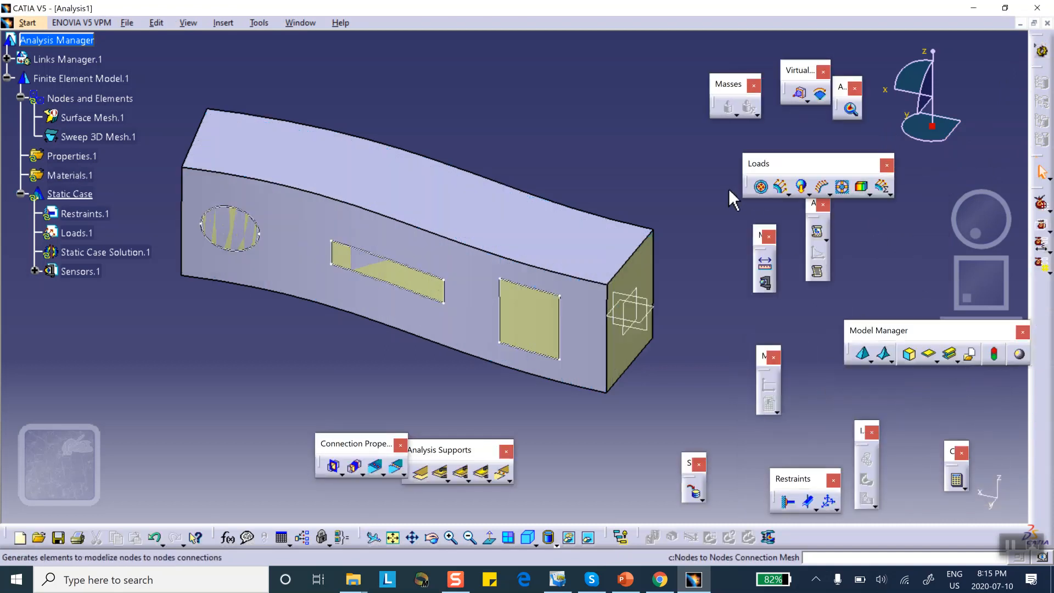
Create a 3D property supported by Sweep 3D Mesh.1 with the Aluminium material and no orientation
left_click_drag(924, 325, 613, 135)
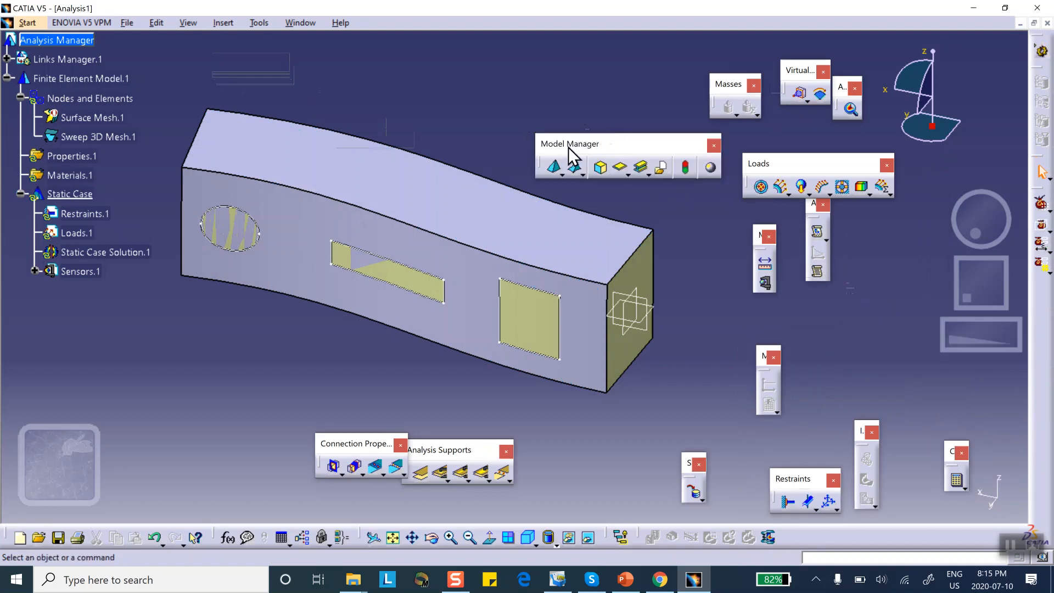
left_click_drag(580, 148, 531, 90)
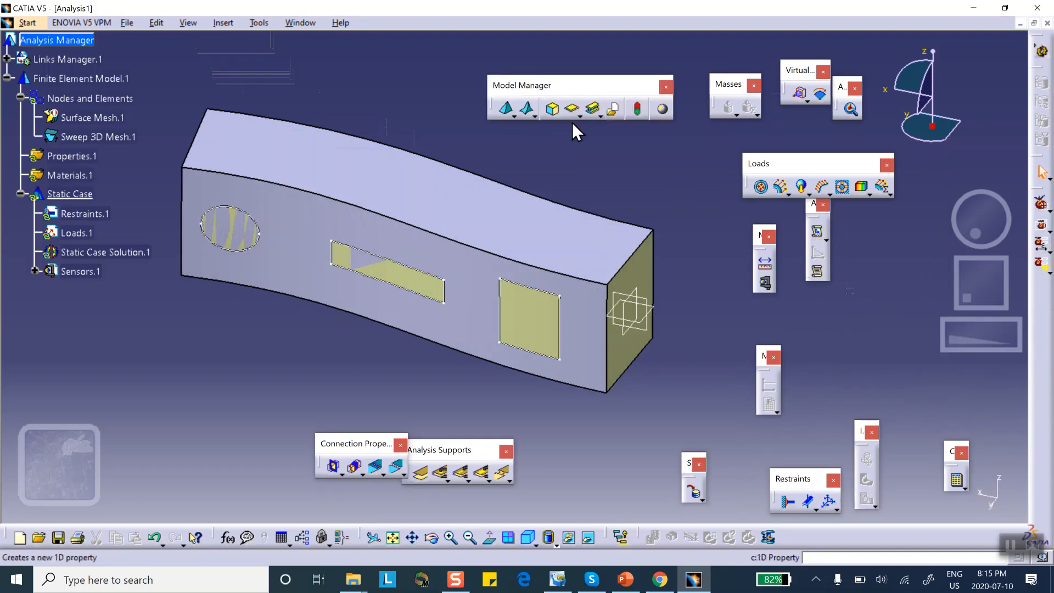
left_click(555, 108)
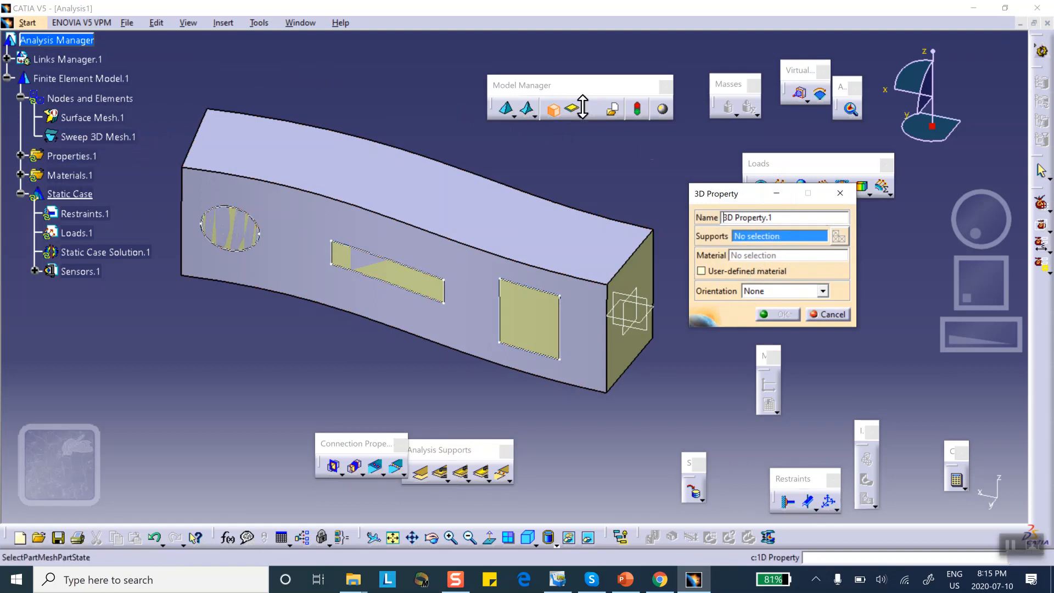
left_click(121, 138)
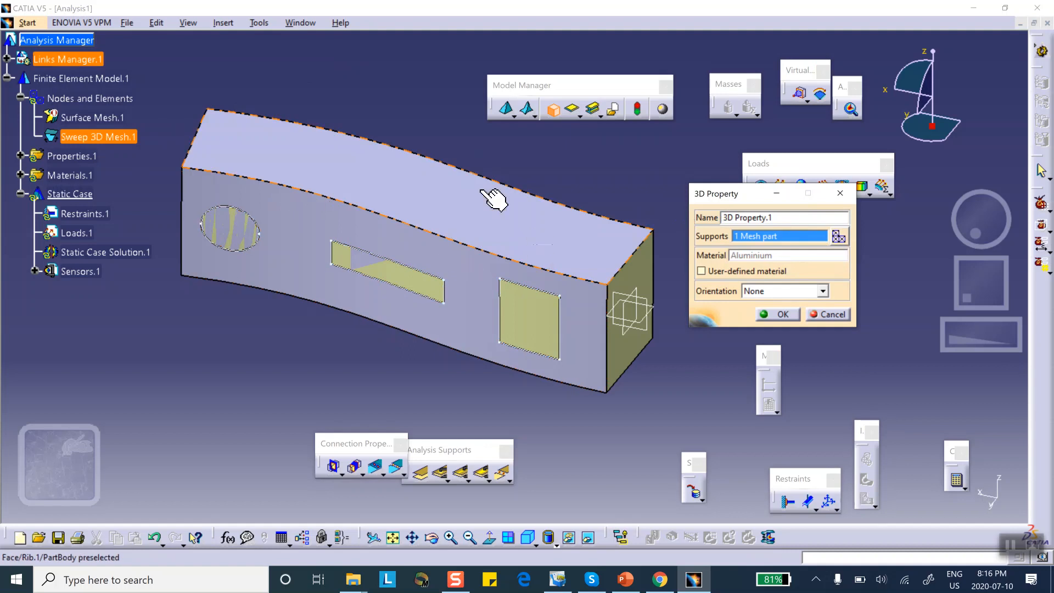
left_click(779, 312)
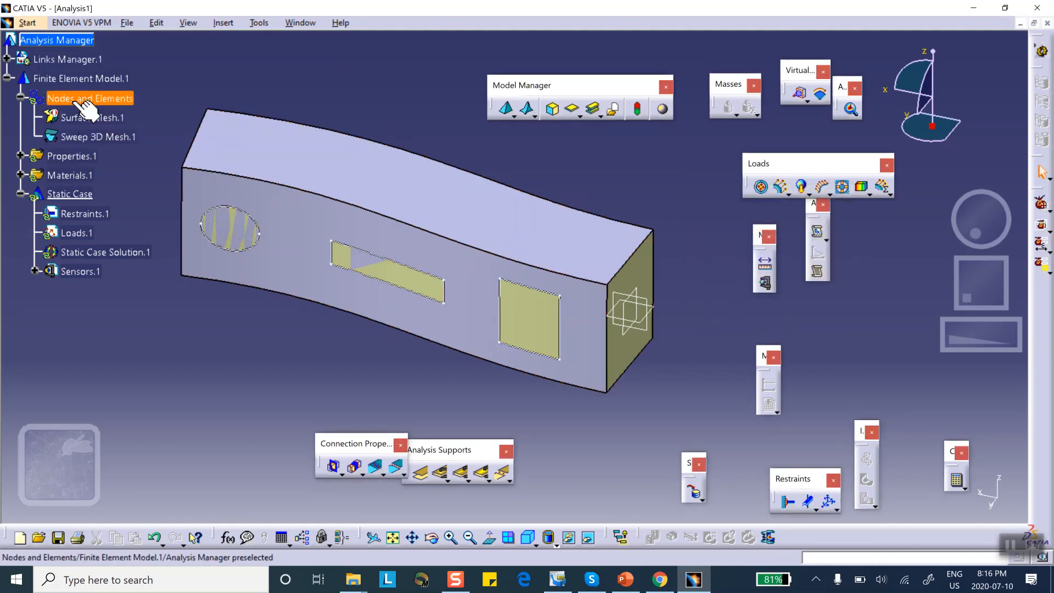
Generate a mesh visualization of the nodes and elements, then deactivate the resulting mesh image
right_click(105, 99)
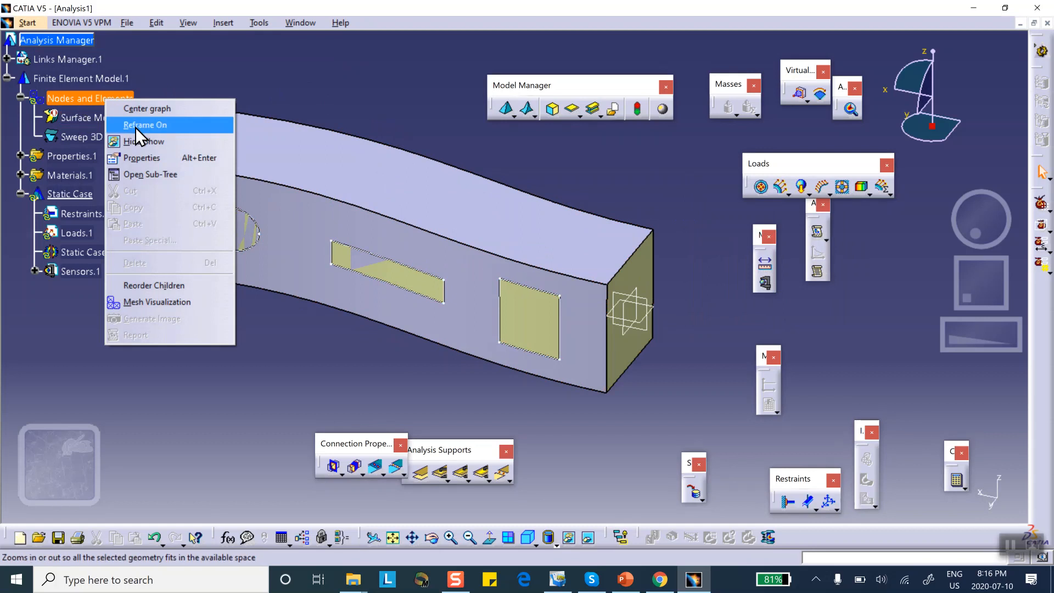
left_click(142, 303)
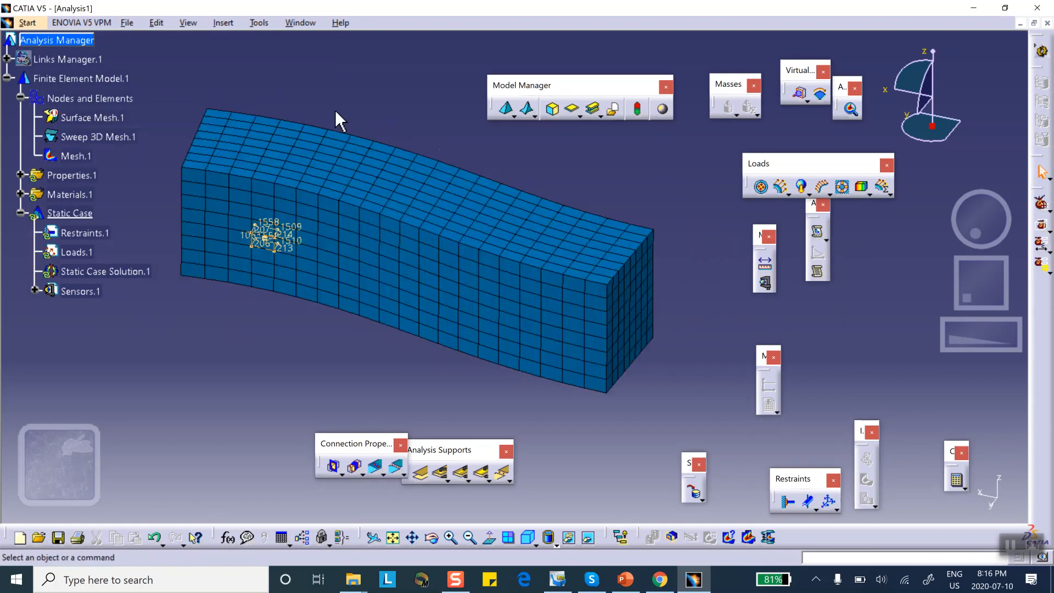
right_click(77, 155)
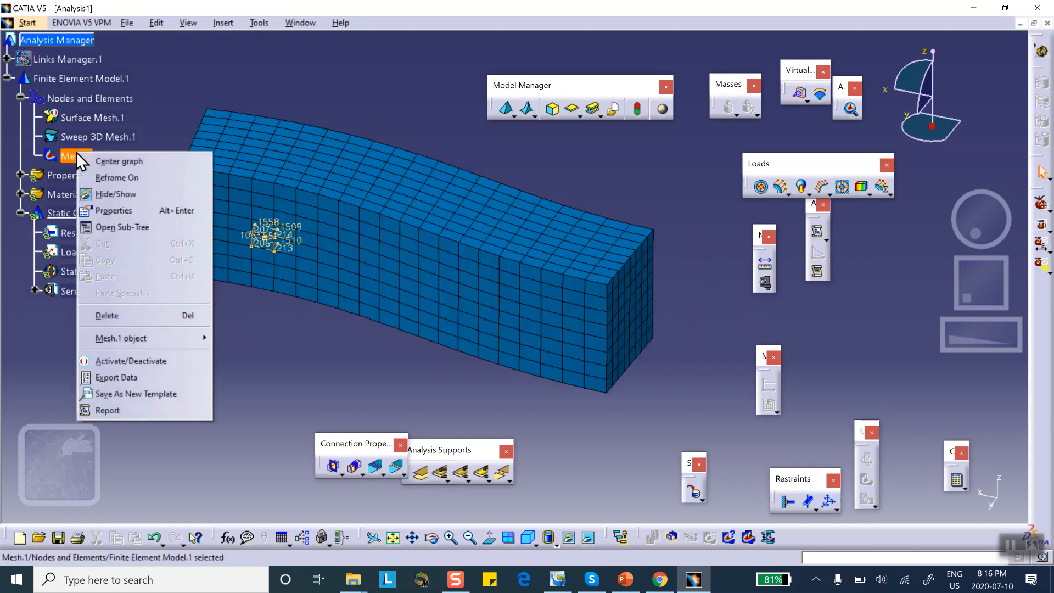
left_click(128, 365)
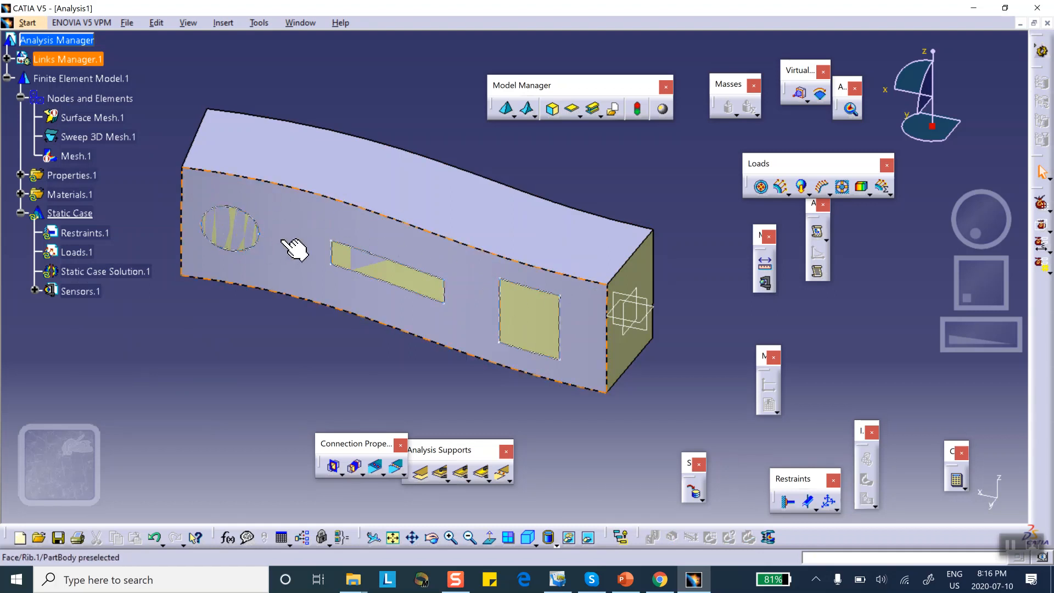
Hide the fill surface patches inside the sketched circle and rectangles on the rib's curved side
right_click(404, 279)
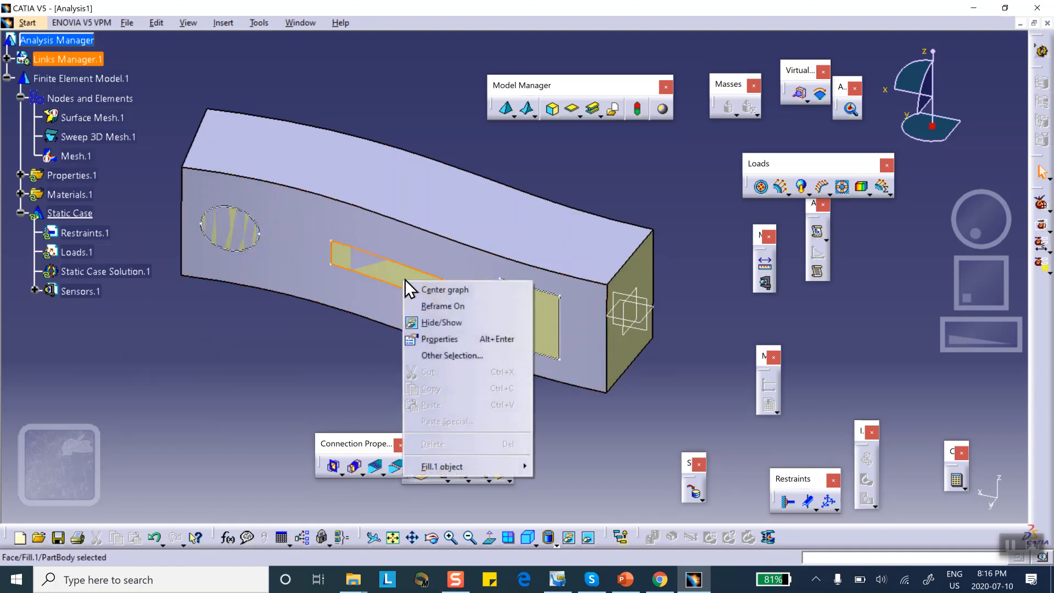
left_click(437, 323)
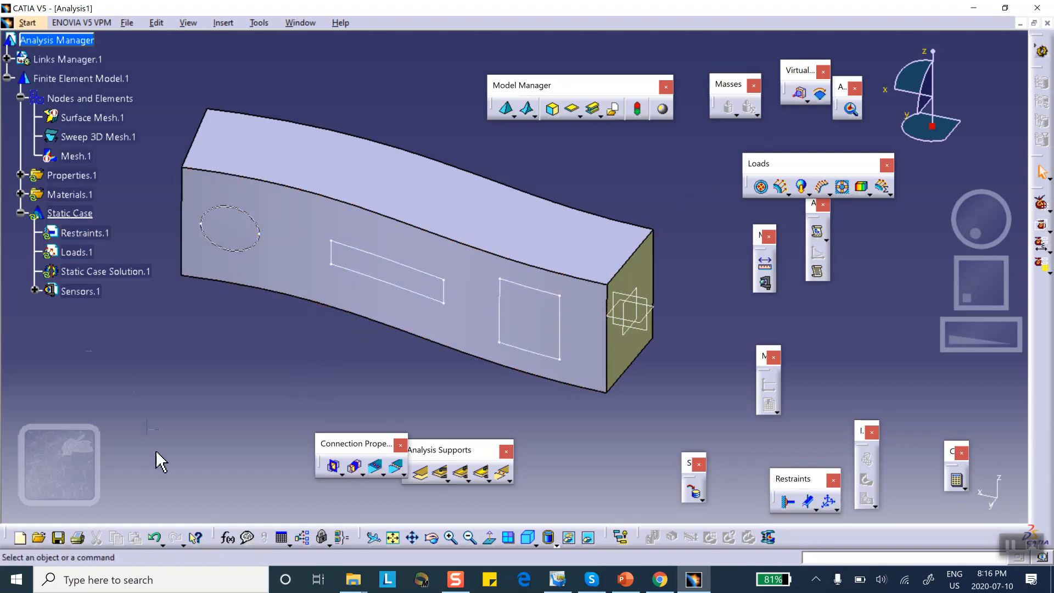
left_click(156, 538)
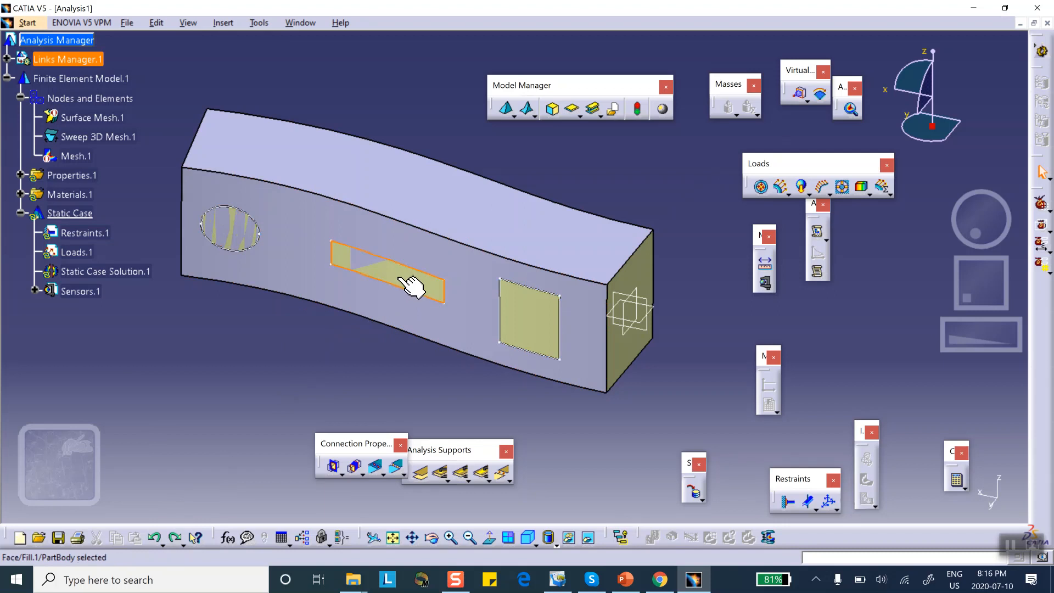
right_click(398, 278)
left_click(414, 318)
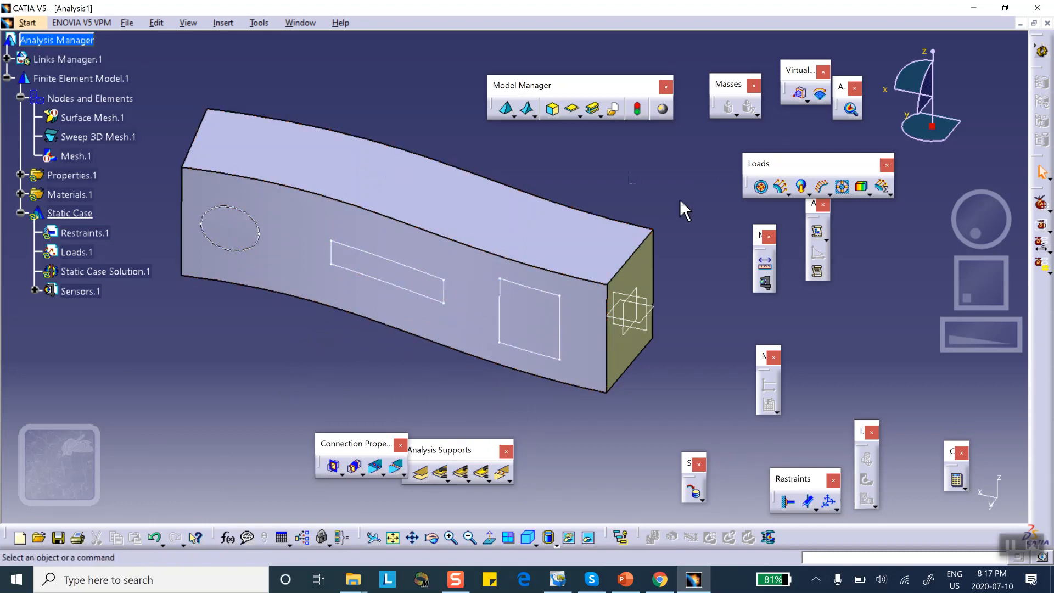
Hide the extracted surface on the rib's end and clamp that end face together with the circular patch on the curved side
right_click(638, 273)
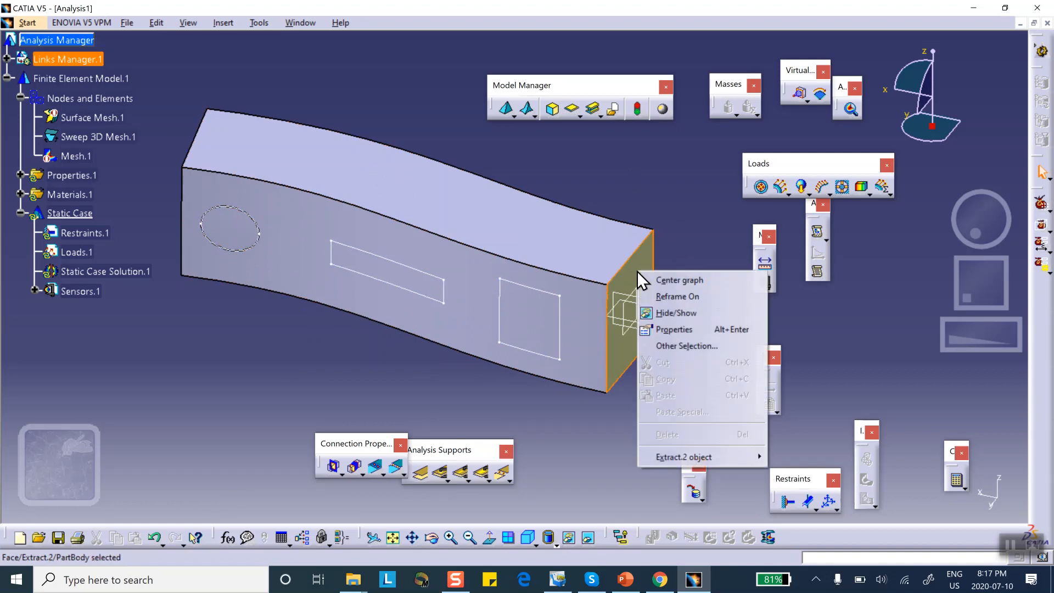
left_click(674, 313)
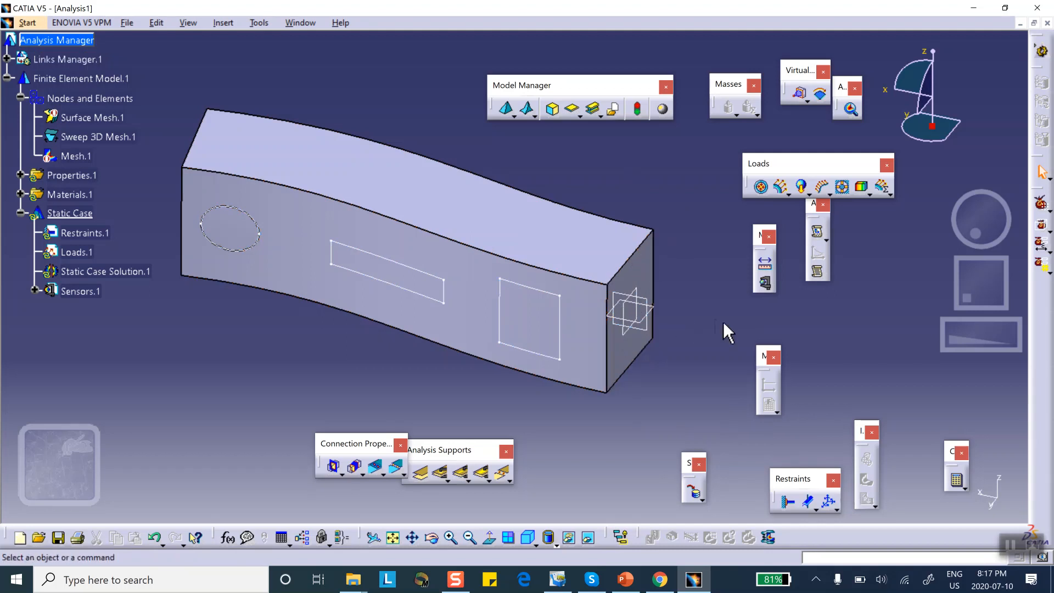
left_click(571, 108)
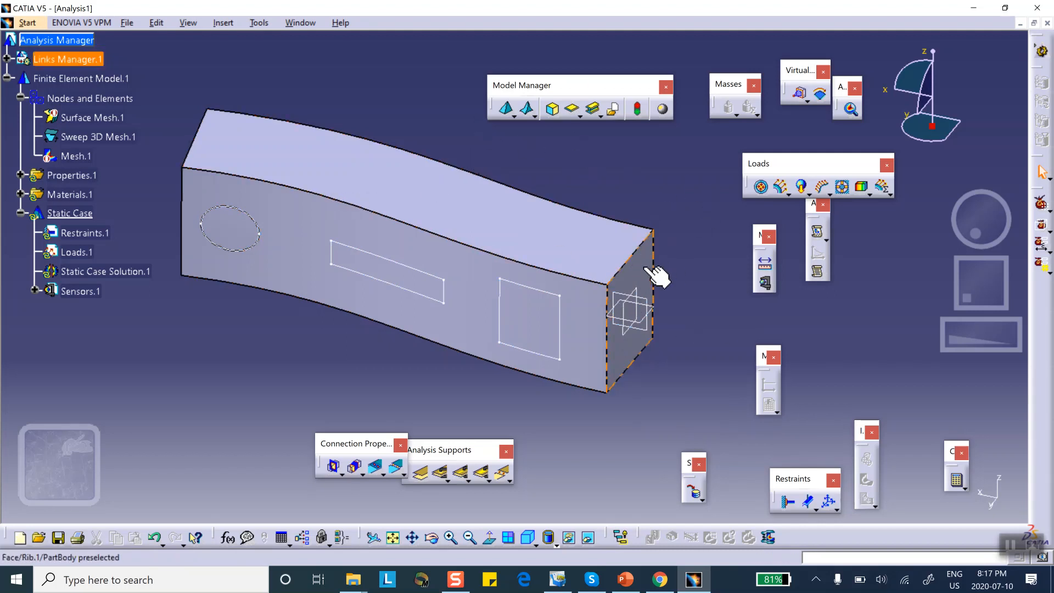
left_click(788, 501)
left_click(650, 283)
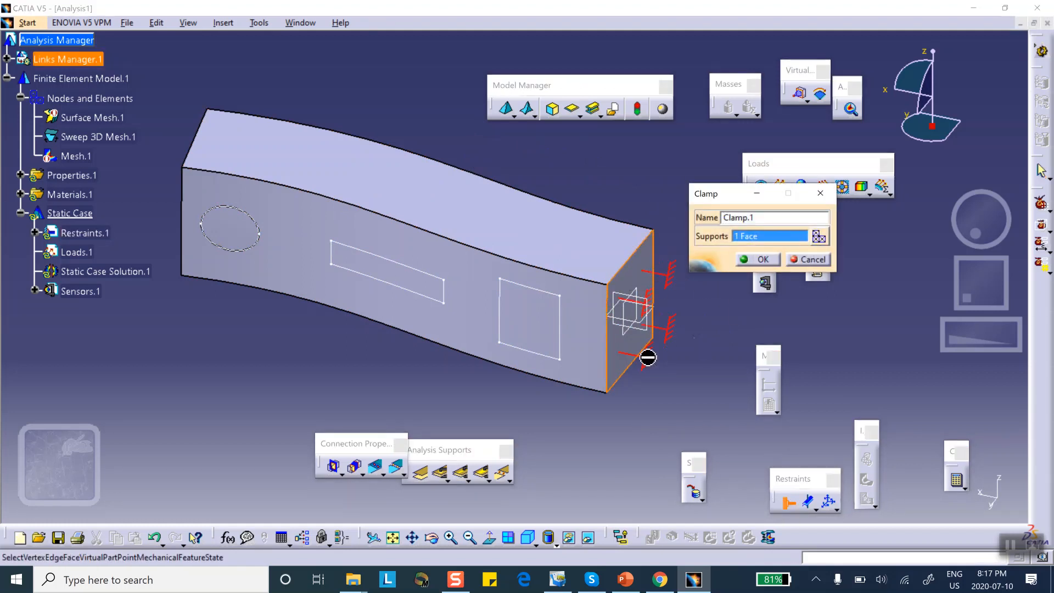
left_click(237, 229)
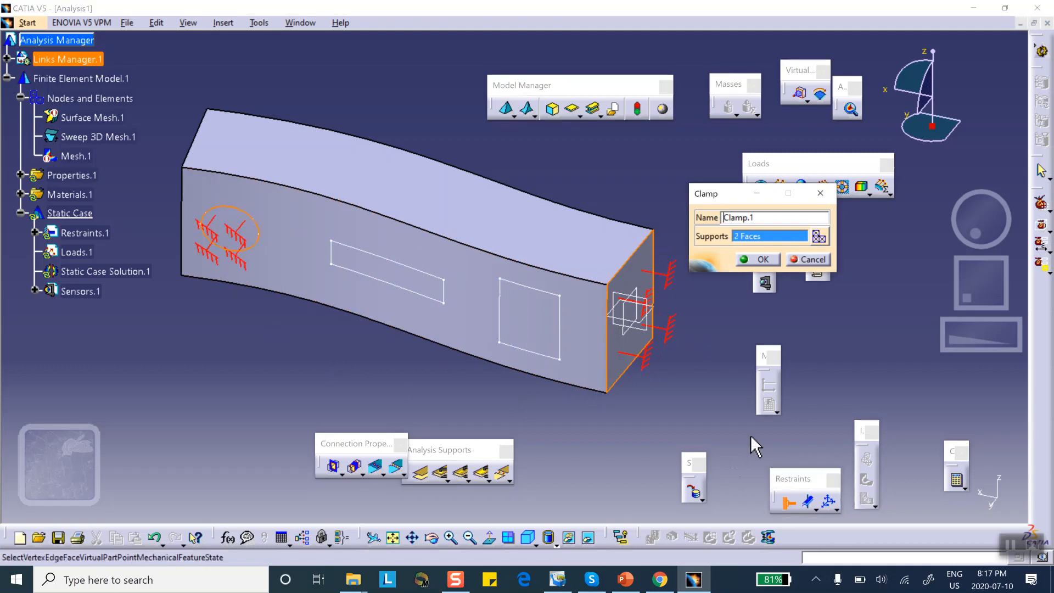
left_click(763, 258)
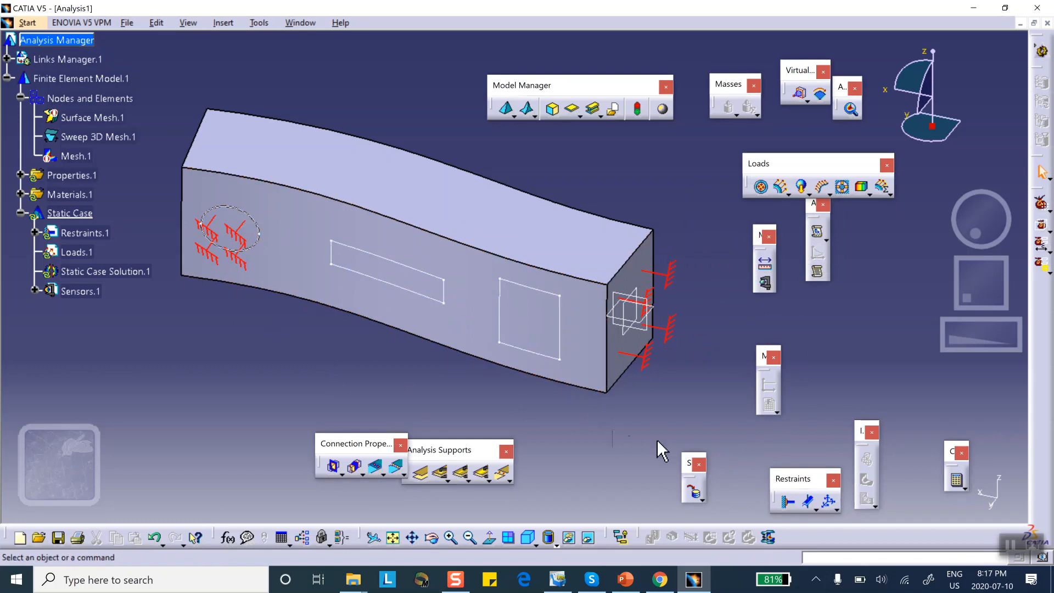
Apply a distributed force of -500 N along the global Y axis to the long rectangular patch on the rib's side
left_click(779, 189)
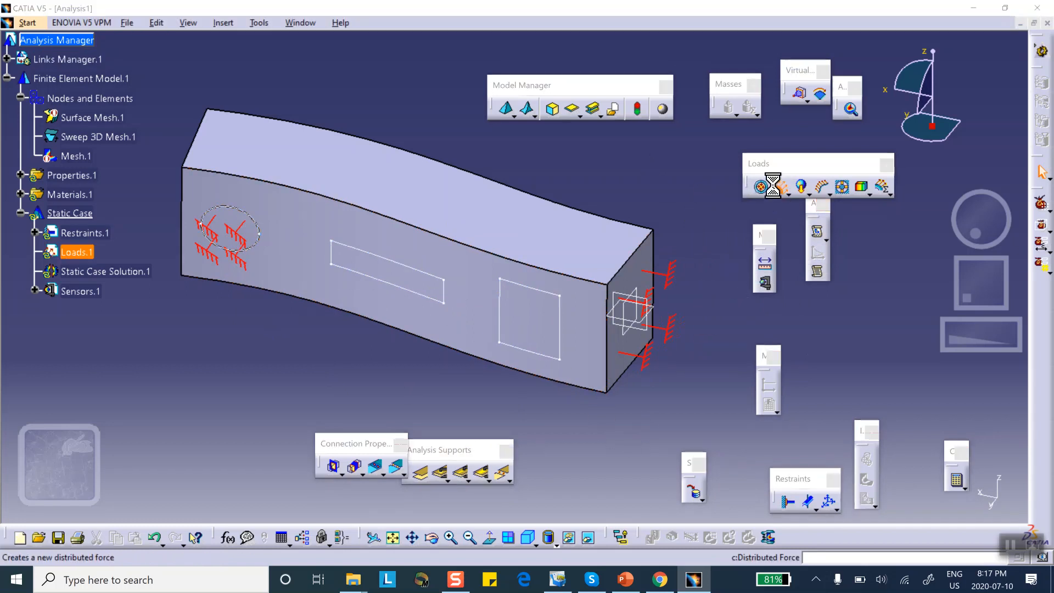
left_click(389, 273)
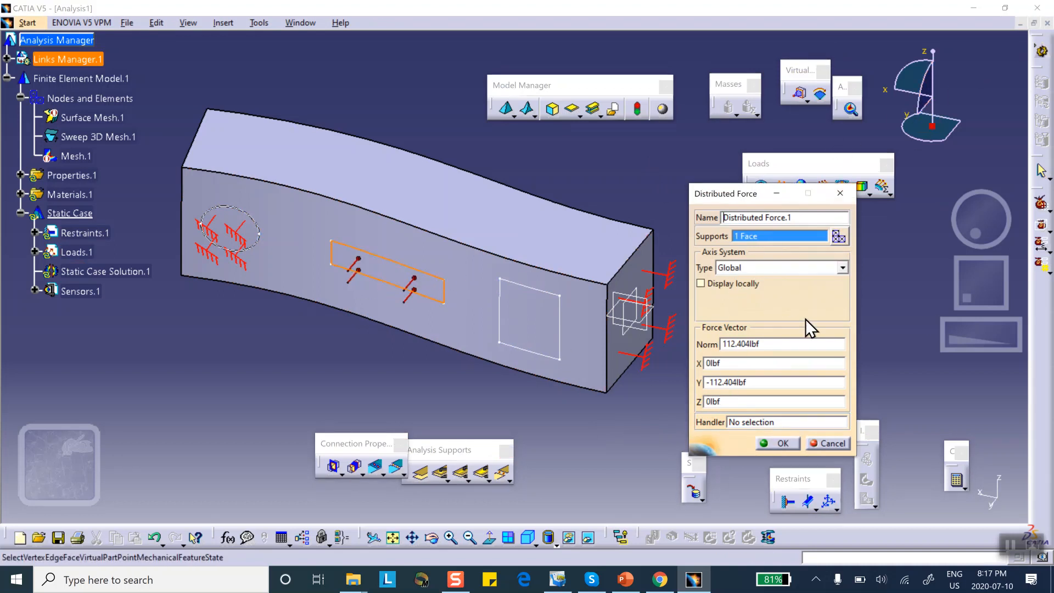
left_click_drag(741, 382, 688, 382)
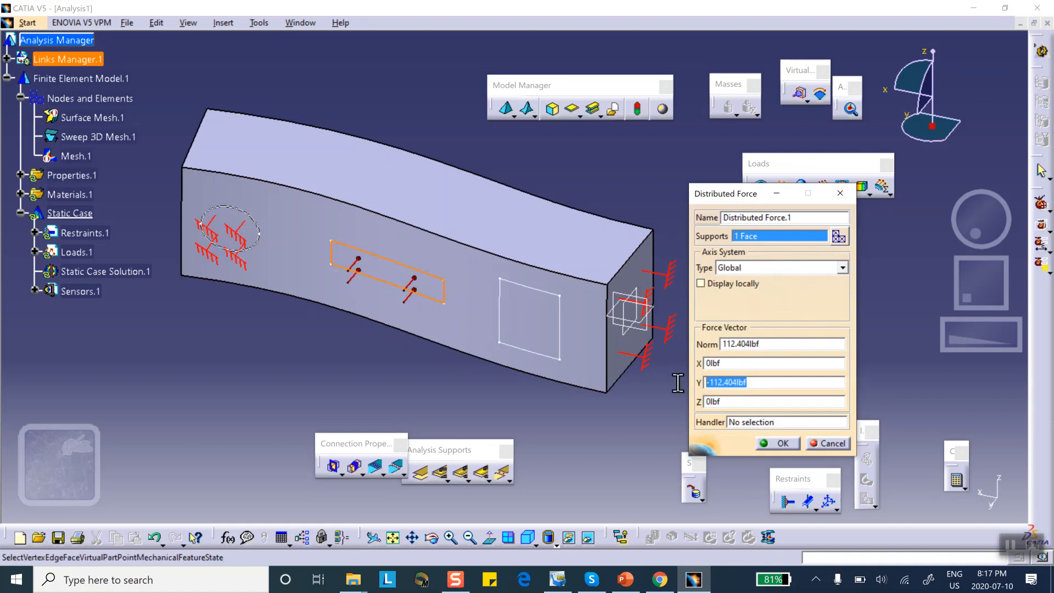
type("00N")
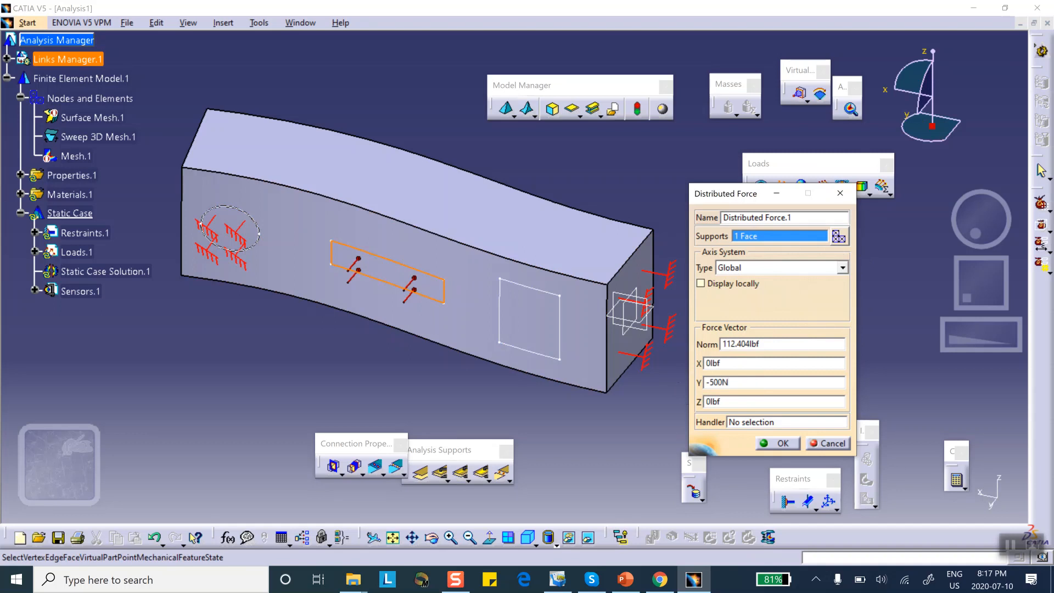
left_click(744, 363)
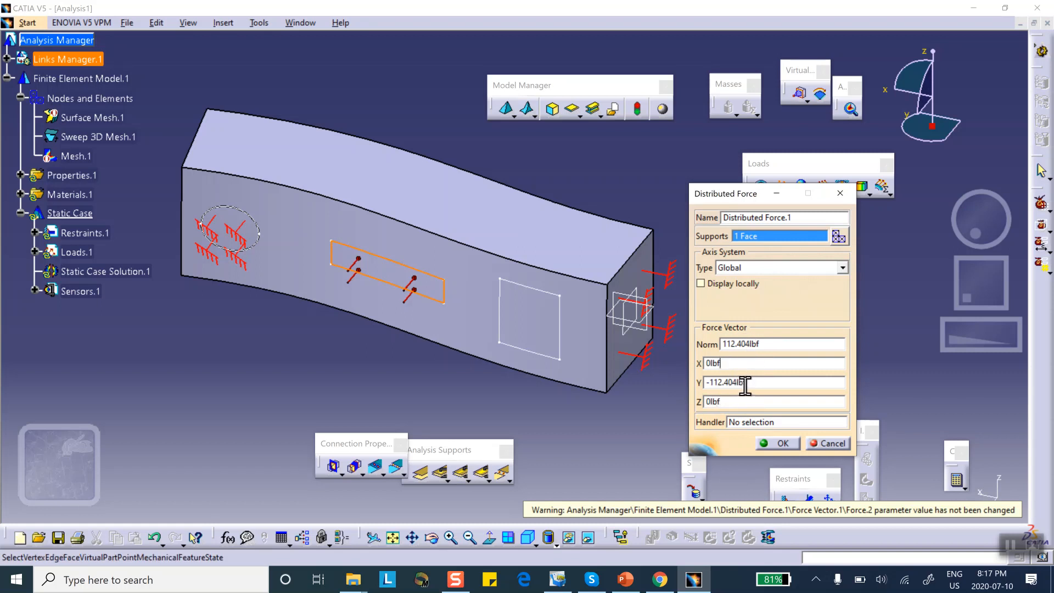
left_click(789, 444)
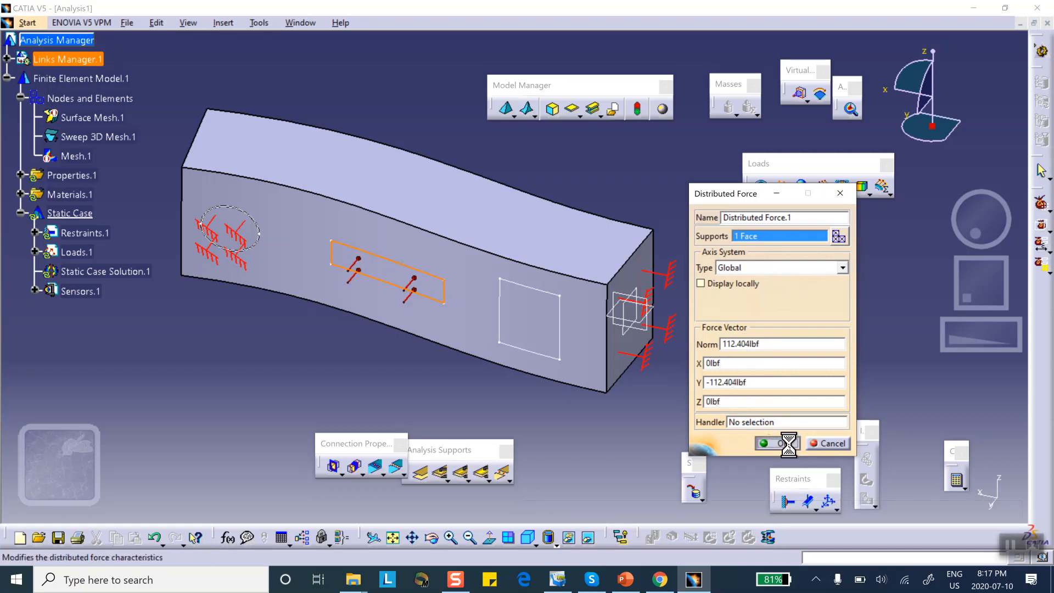
Set the force unit to Newton in the program's unit options
left_click(253, 21)
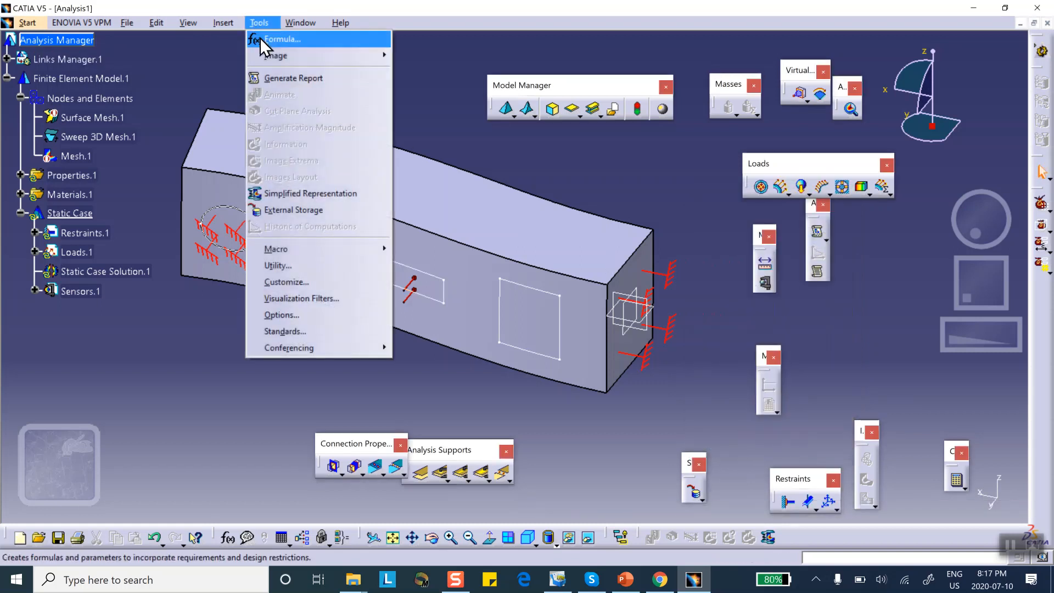
left_click(285, 315)
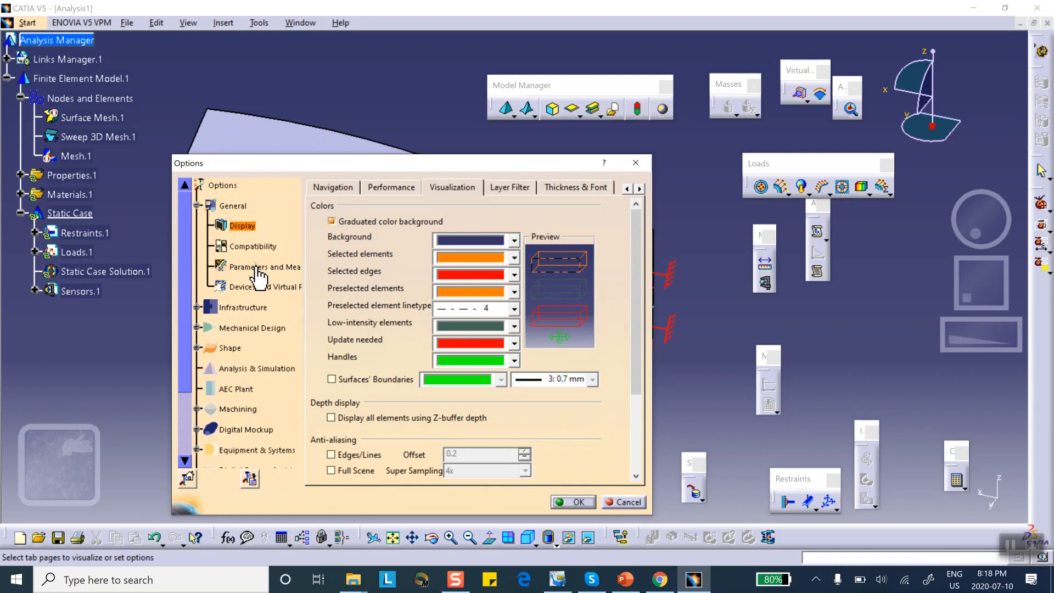
left_click(258, 268)
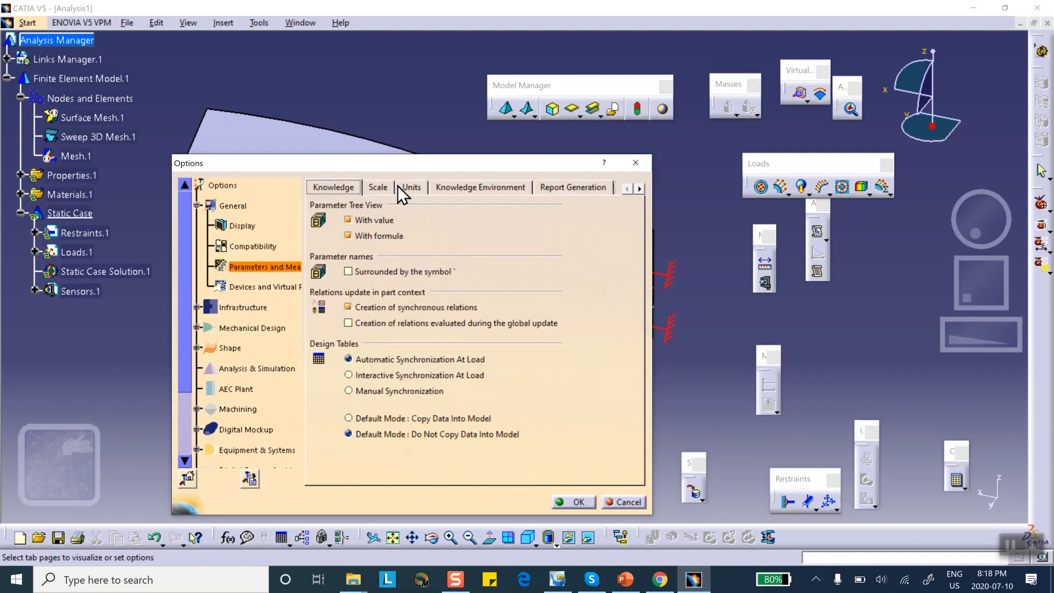
left_click(399, 187)
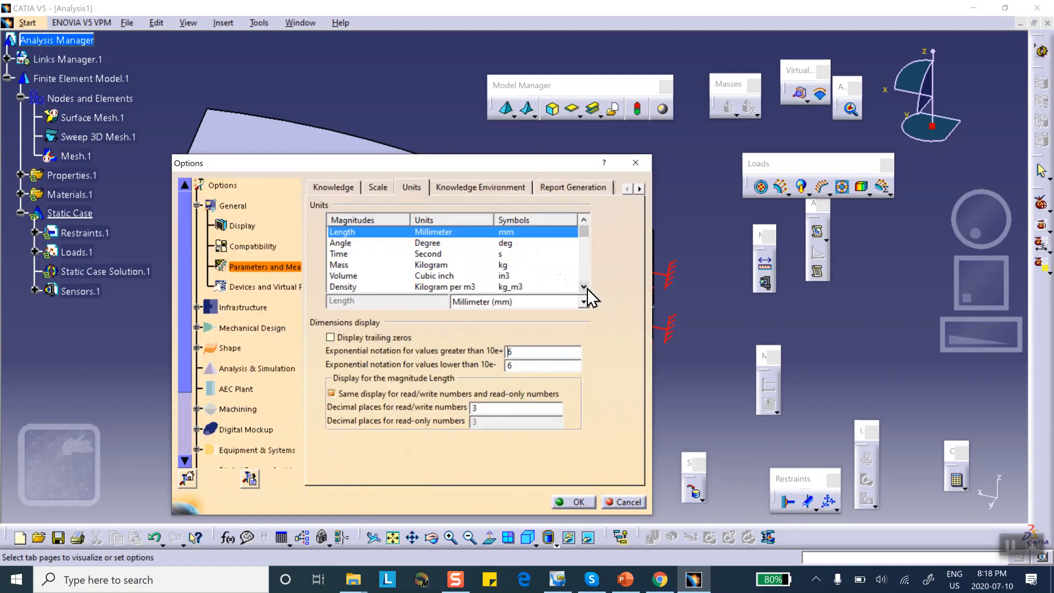
left_click(584, 286)
left_click(584, 286)
left_click(583, 286)
left_click(583, 286)
left_click(583, 286)
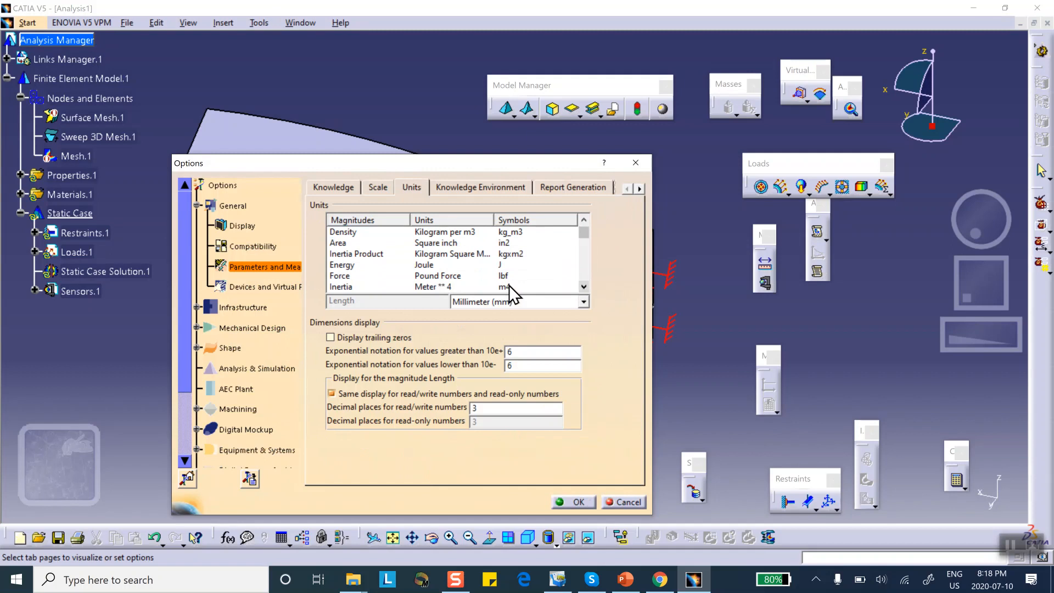
left_click(489, 275)
left_click(583, 302)
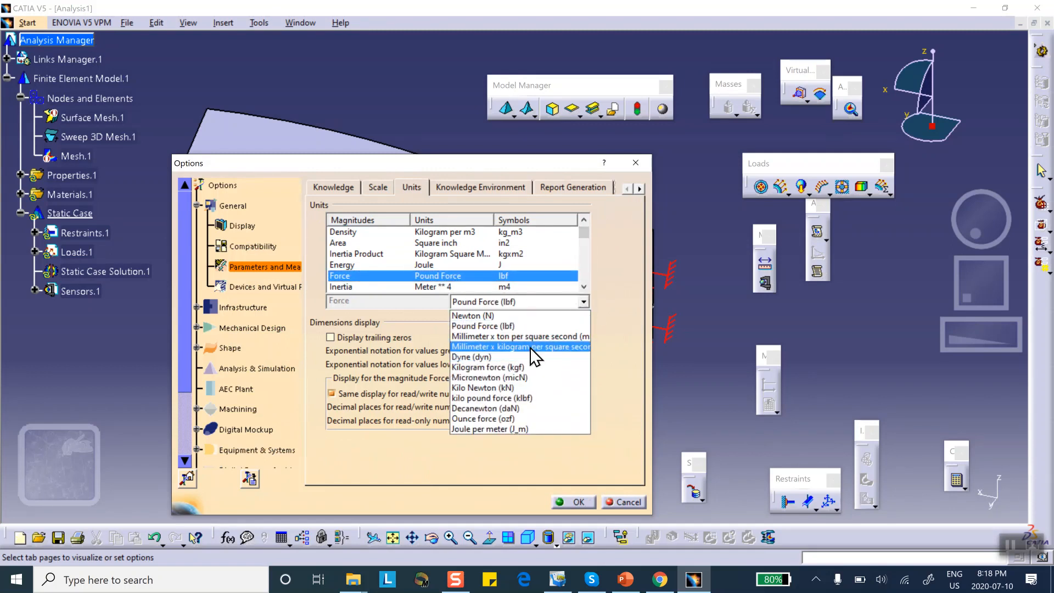
left_click(521, 316)
Set the pressure unit to kiloPascal (kPa) and accept the unit options
left_click(583, 288)
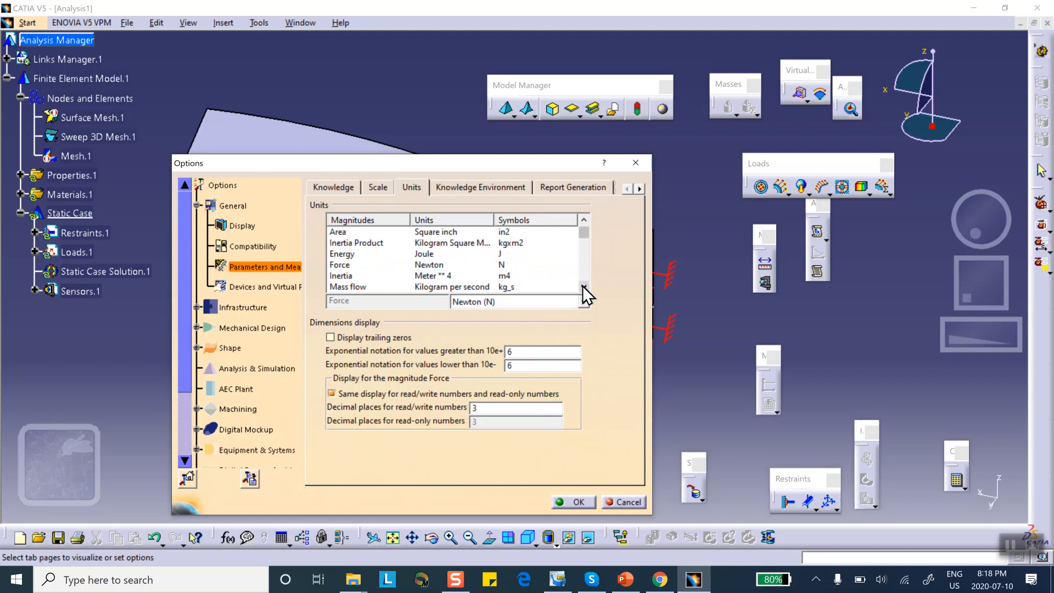
left_click(583, 288)
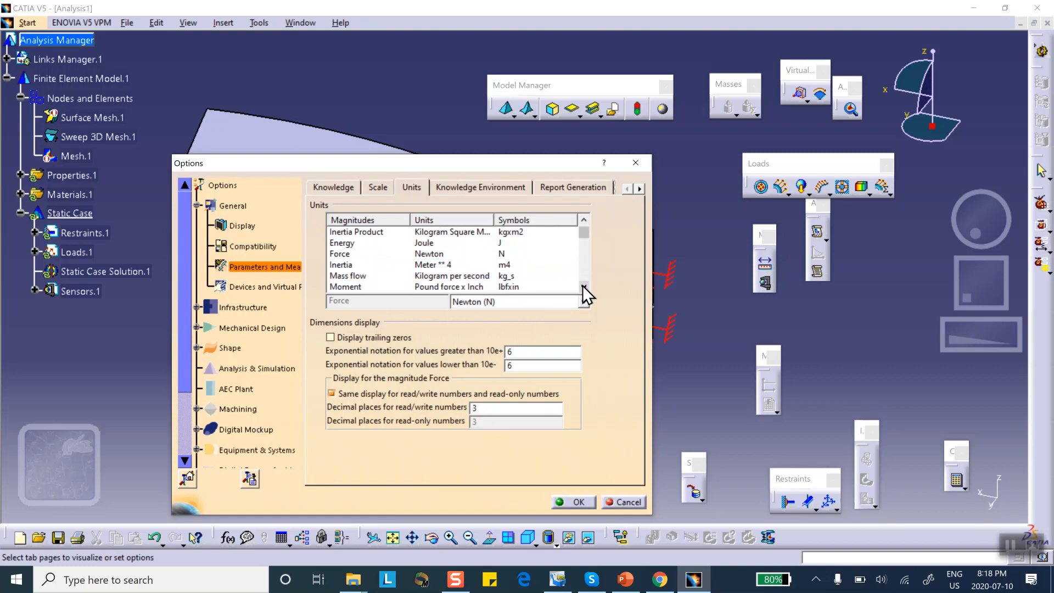
left_click(583, 287)
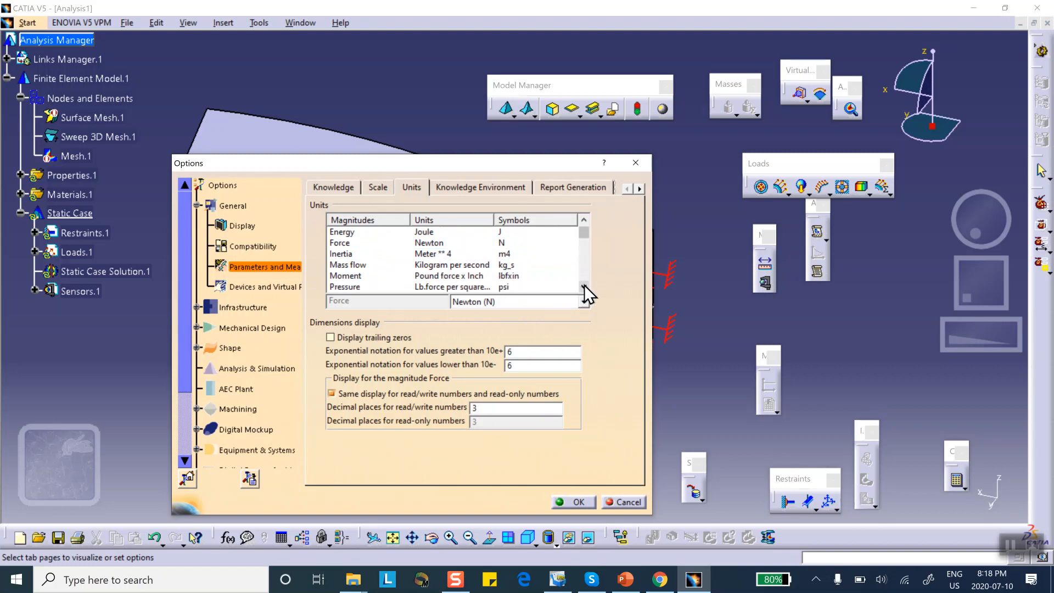
left_click(508, 287)
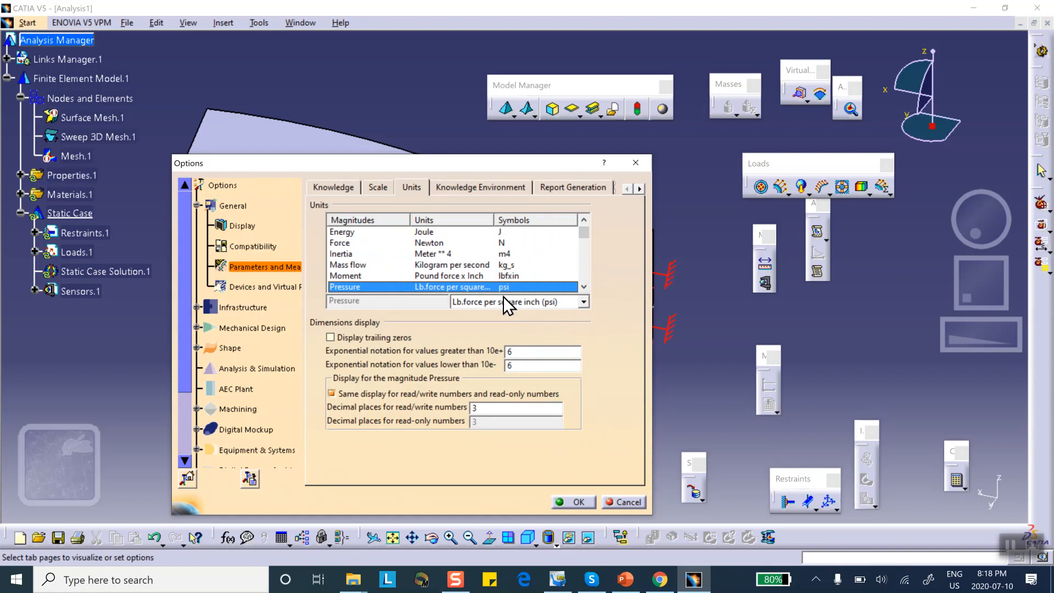
left_click(582, 301)
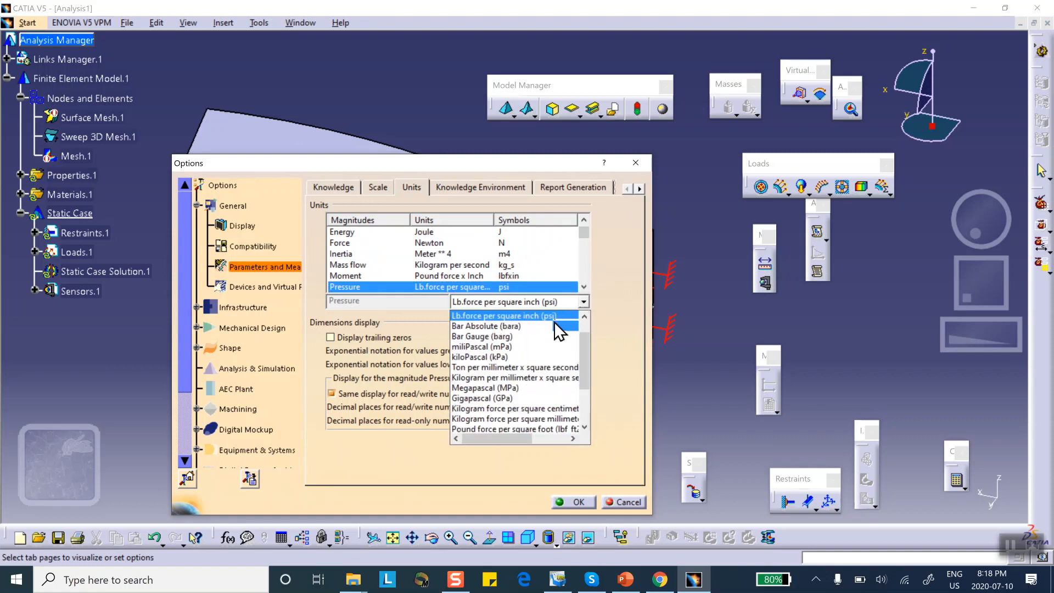
scroll(538, 344, "up", 1)
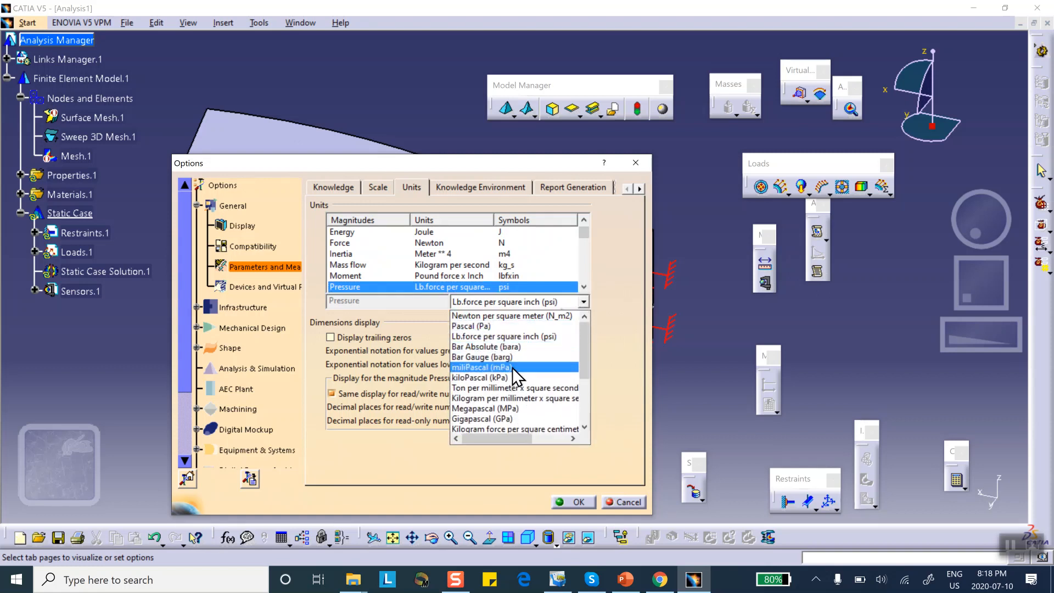
left_click(500, 377)
left_click(571, 502)
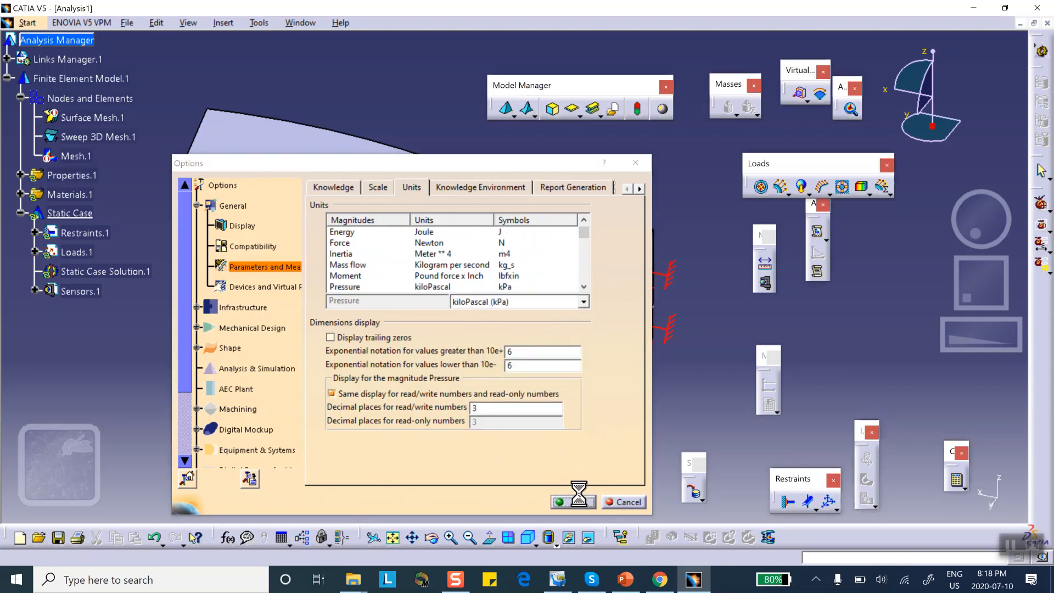
Expand the loads and check the distributed force's vector components in the new units
left_click(34, 252)
double_click(91, 269)
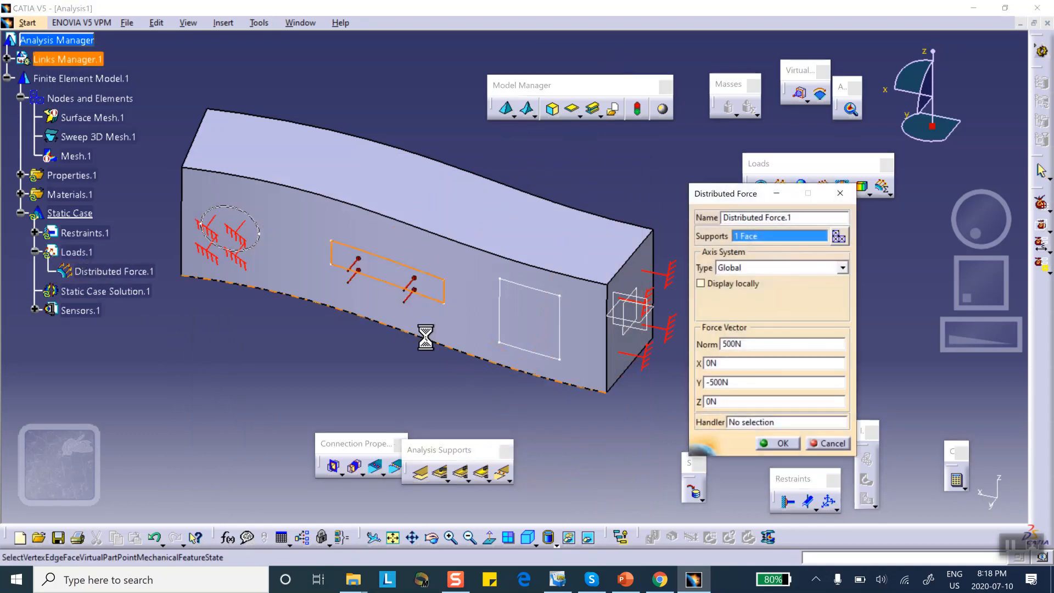
left_click(779, 442)
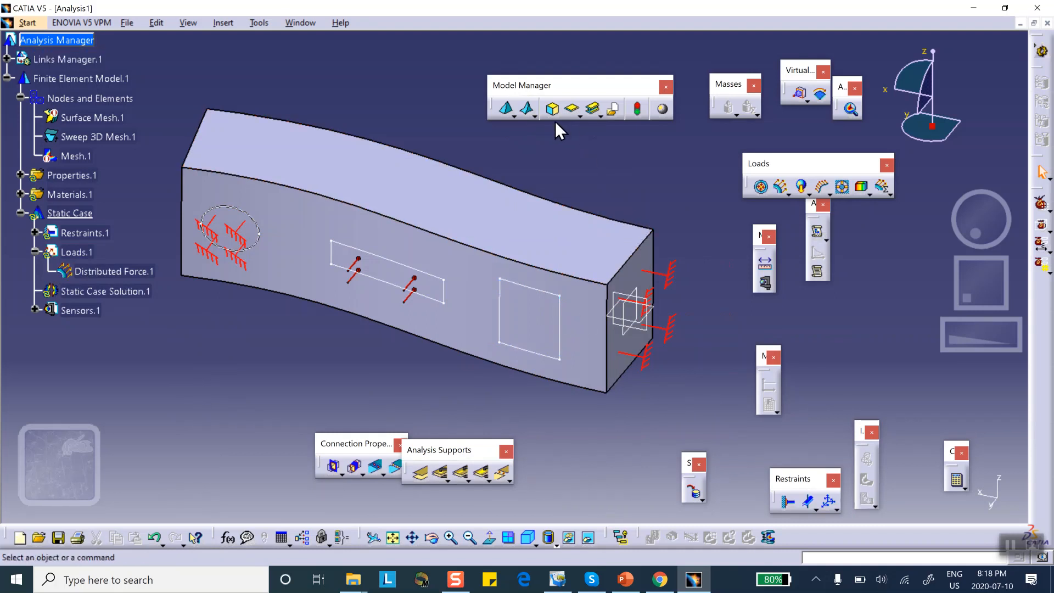
Apply a 500 kPa pressure to the larger, nearly square patch near the rib's clamped end face
left_click(758, 187)
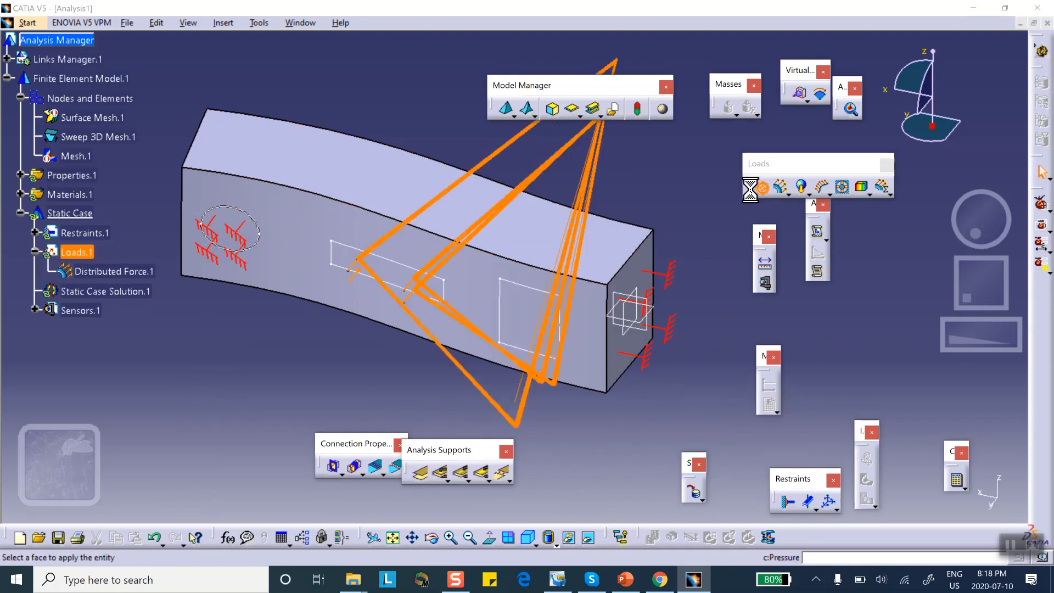
left_click(535, 319)
left_click(754, 256)
type("500kPa")
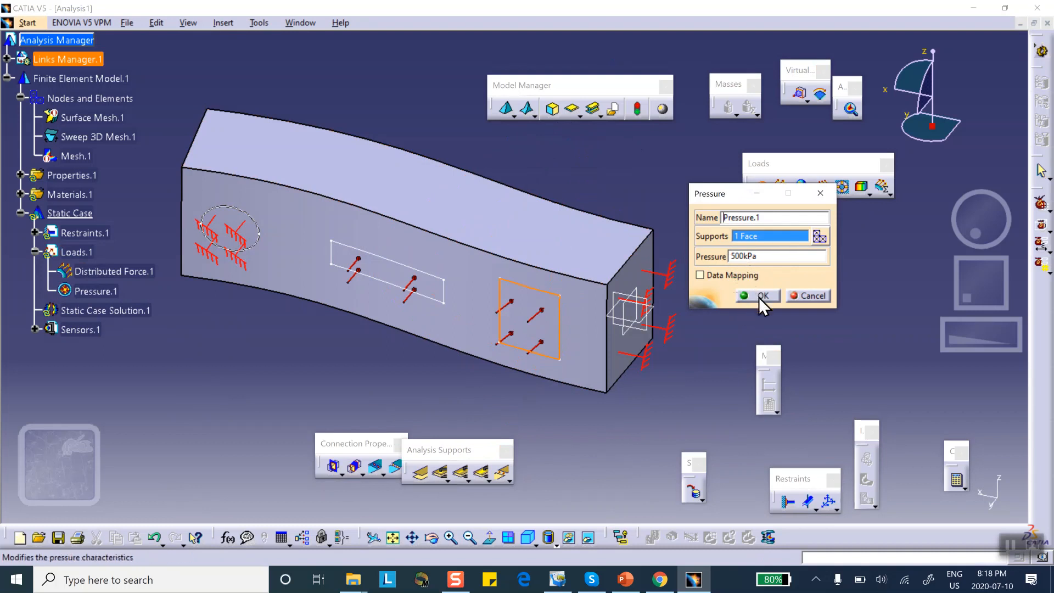
left_click(760, 297)
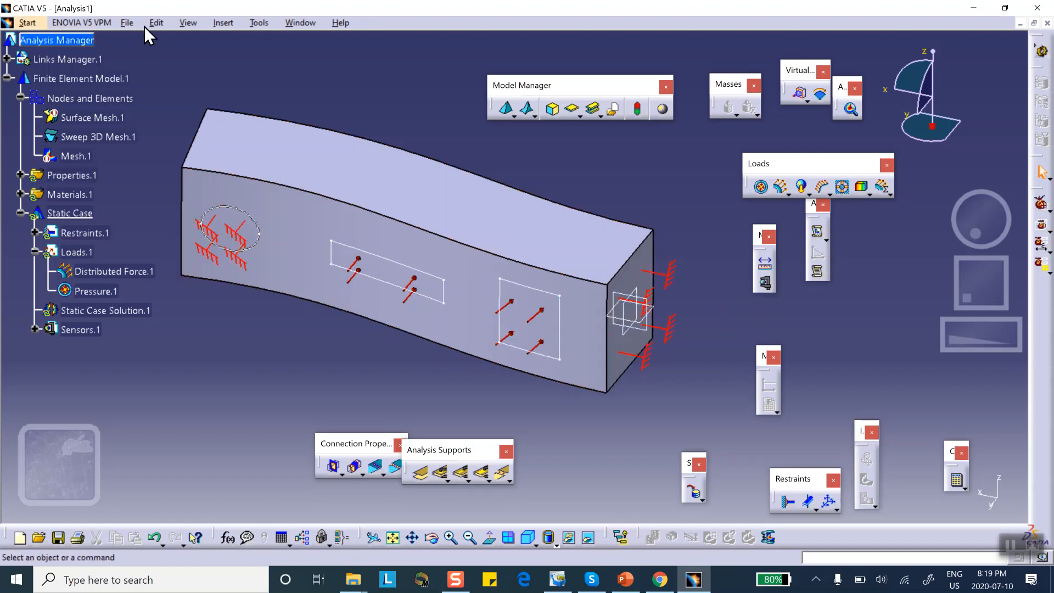
Save the analysis document as Analysis1 in the Brick_Elements folder through Save Management, along with the modified part
left_click(127, 23)
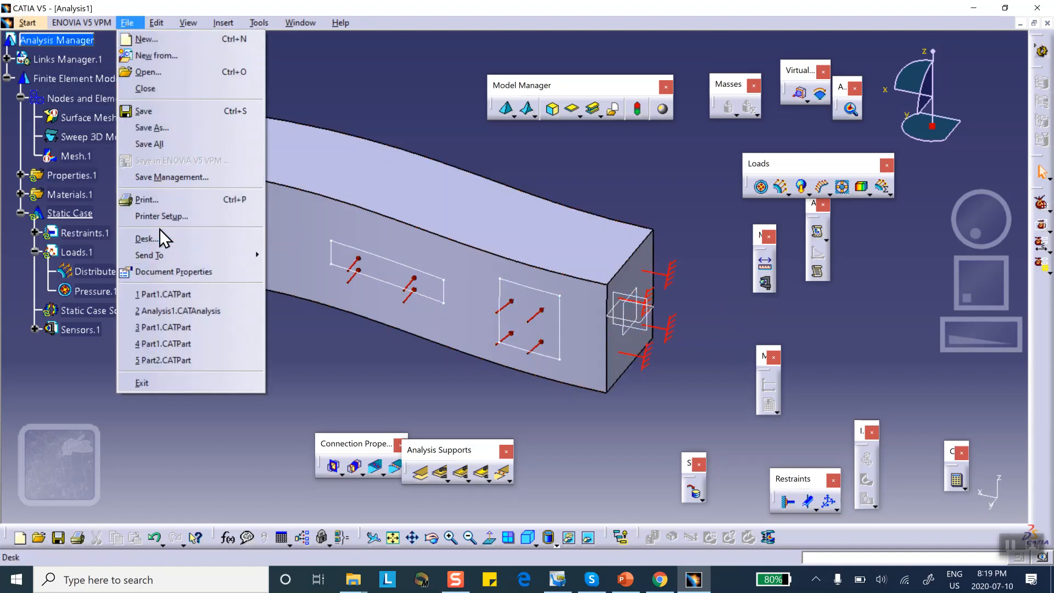
left_click(159, 177)
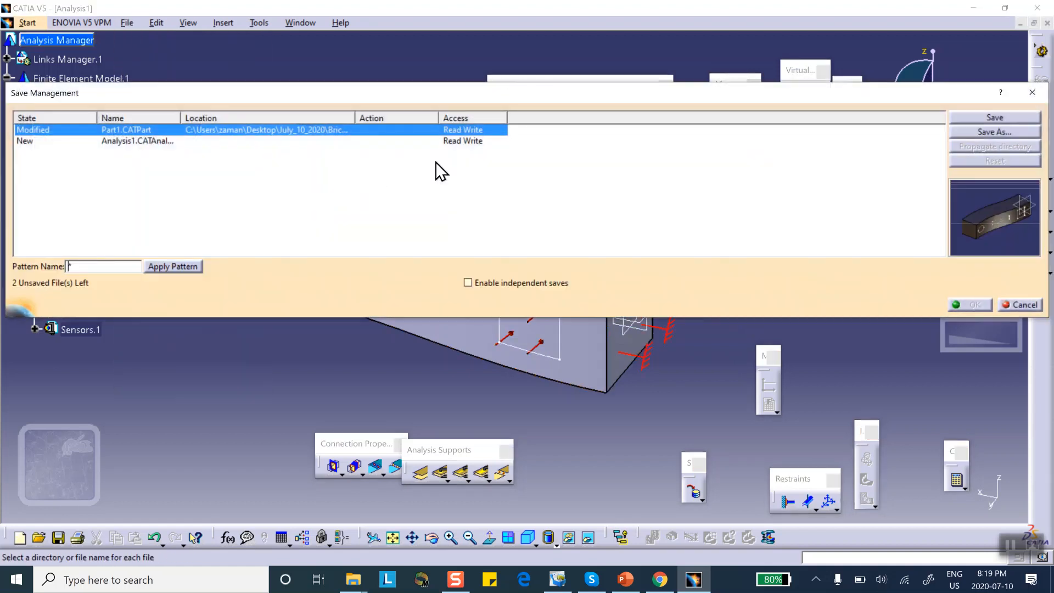
left_click(175, 140)
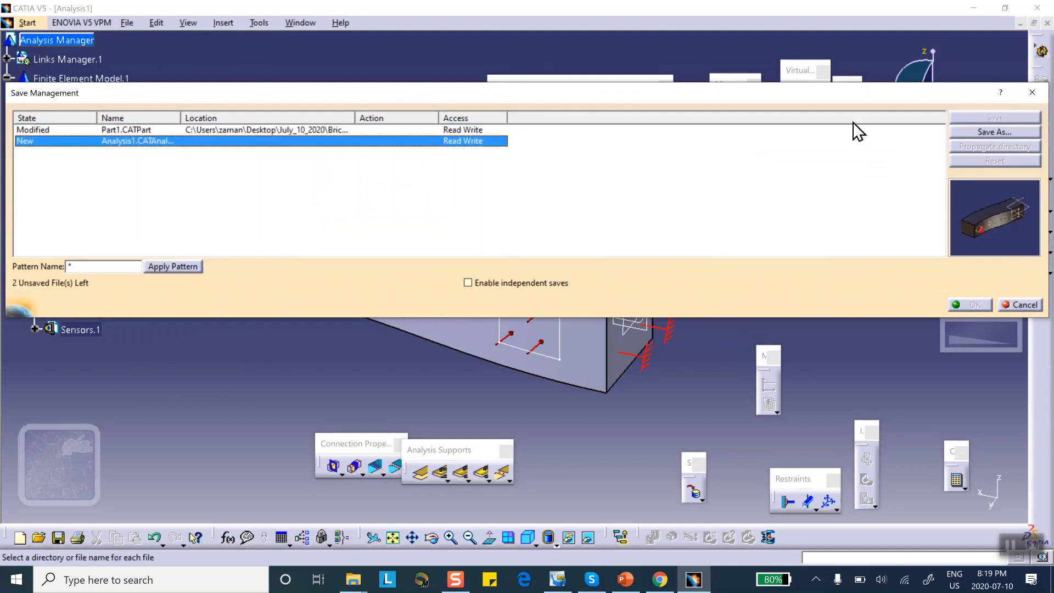
left_click(978, 133)
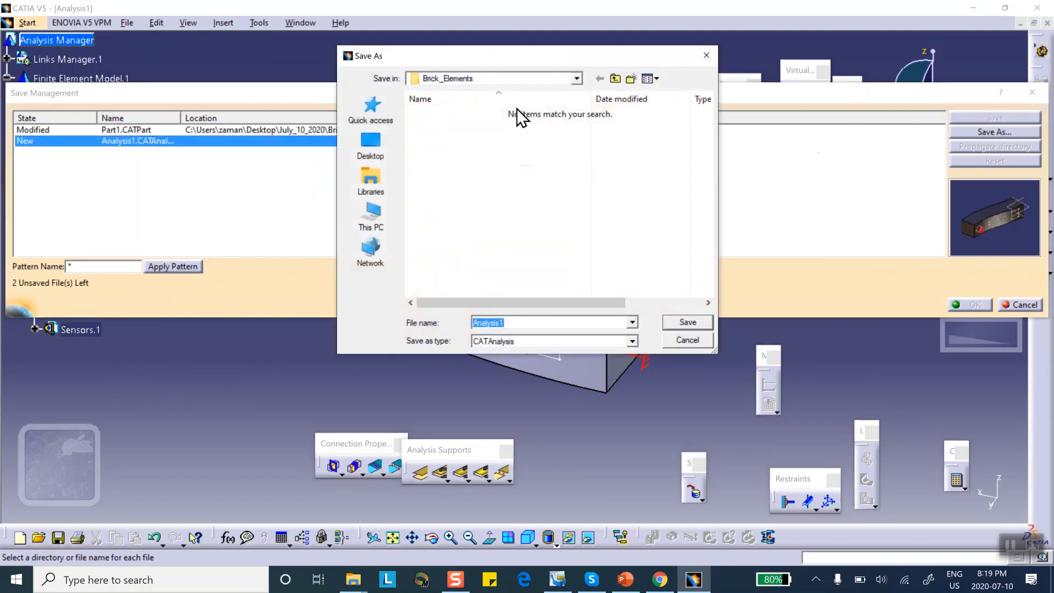
left_click(676, 321)
left_click(969, 304)
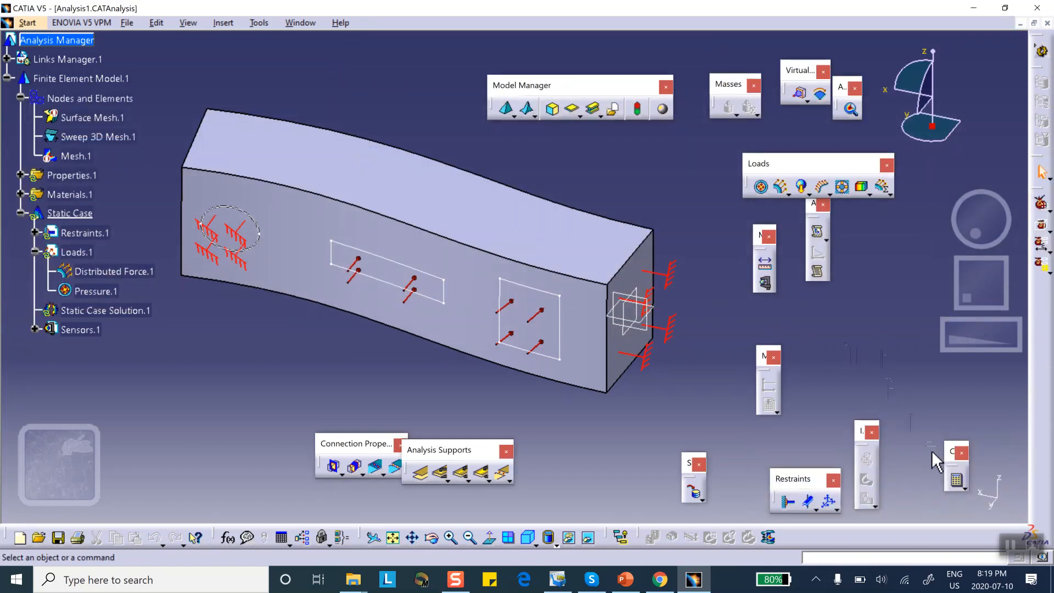
Compute the complete static case with all objects included, continuing past the resource estimation and accepting the pressure warning
left_click(956, 482)
left_click(771, 360)
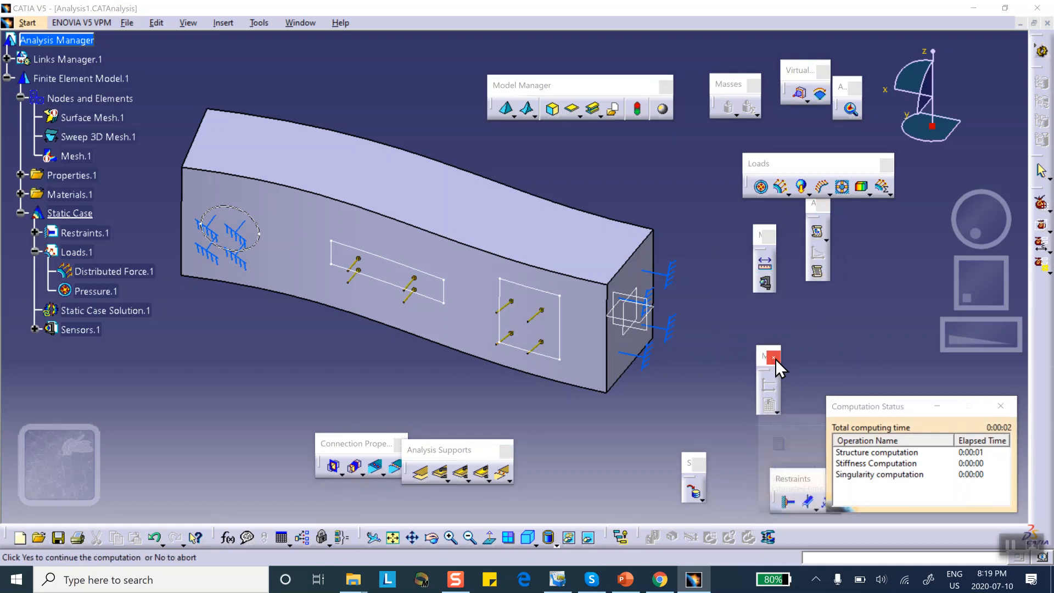
left_click(746, 321)
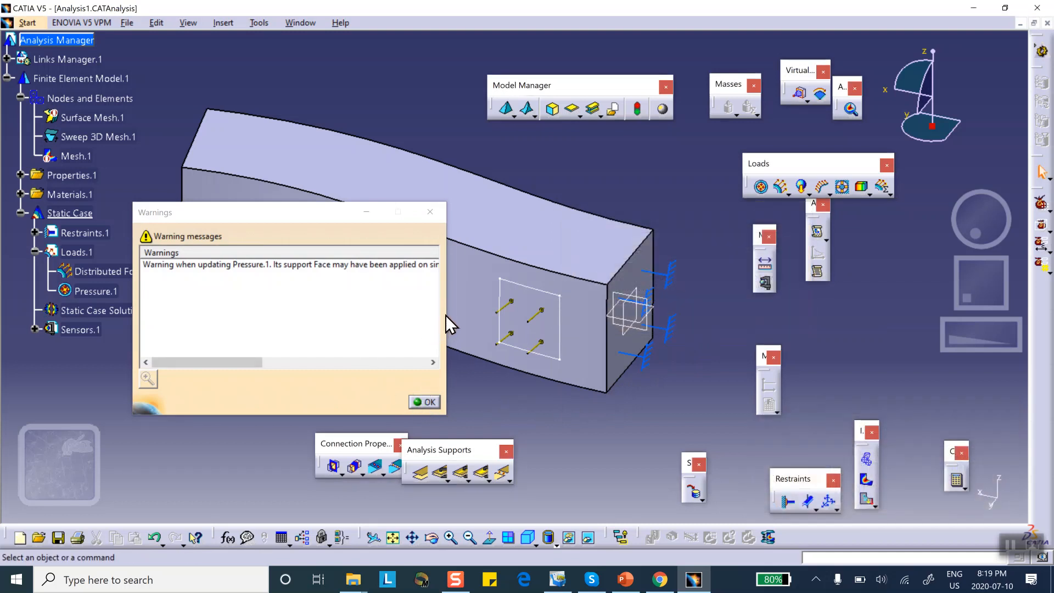
left_click_drag(445, 314, 710, 313)
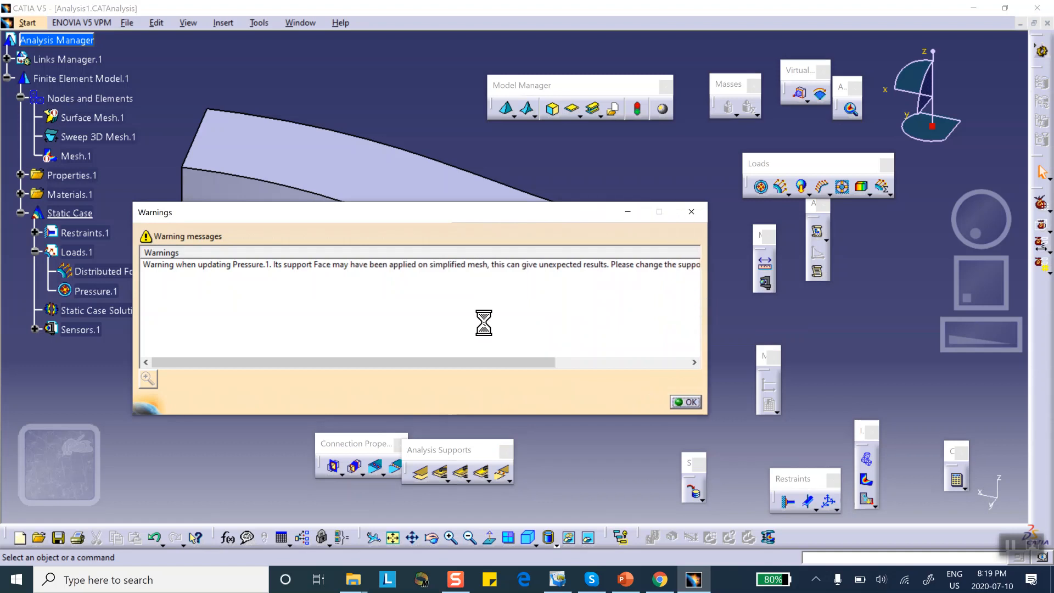
left_click(685, 402)
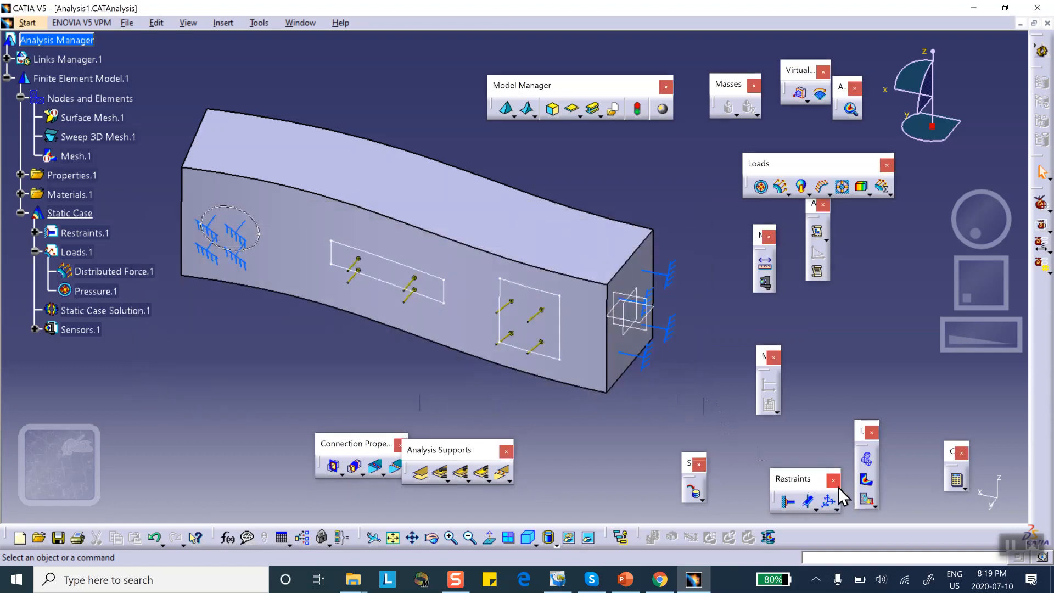
Display the deformed mesh of the static solution and play its animation with 5 steps, then close the animation
left_click(866, 459)
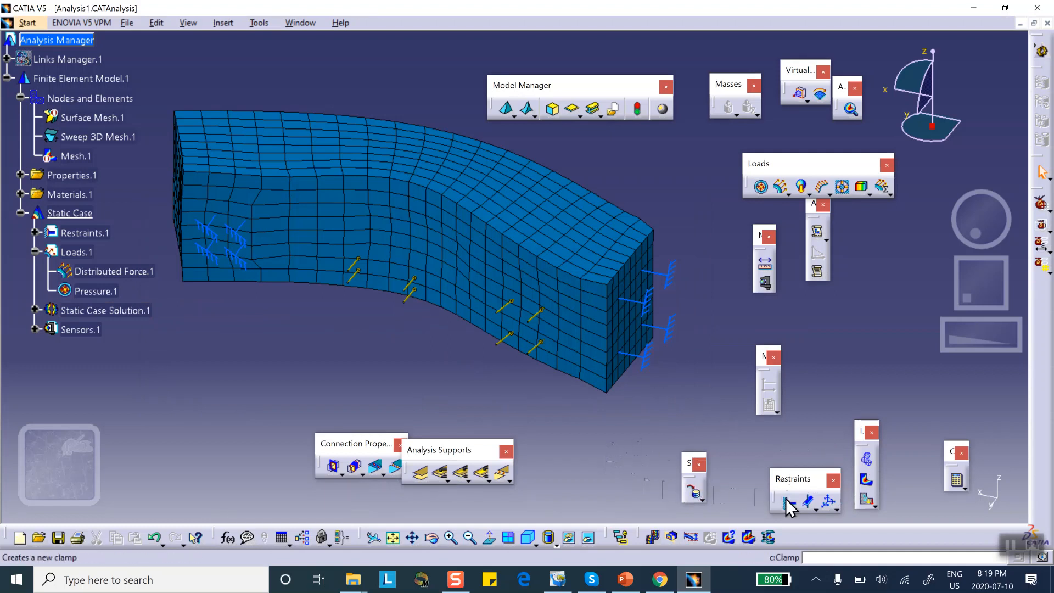
left_click(653, 535)
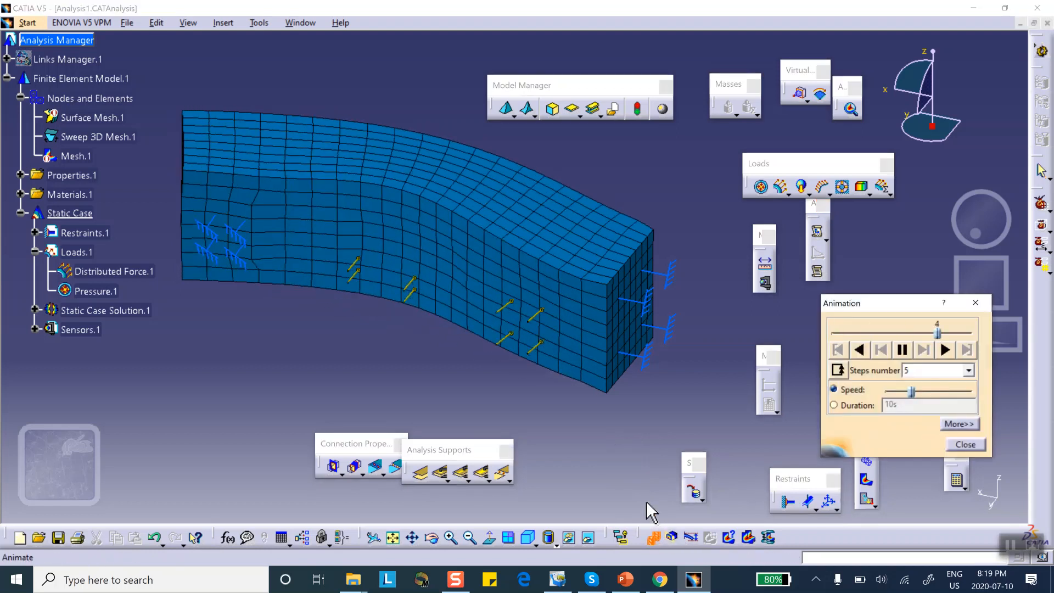
left_click(901, 350)
left_click(964, 444)
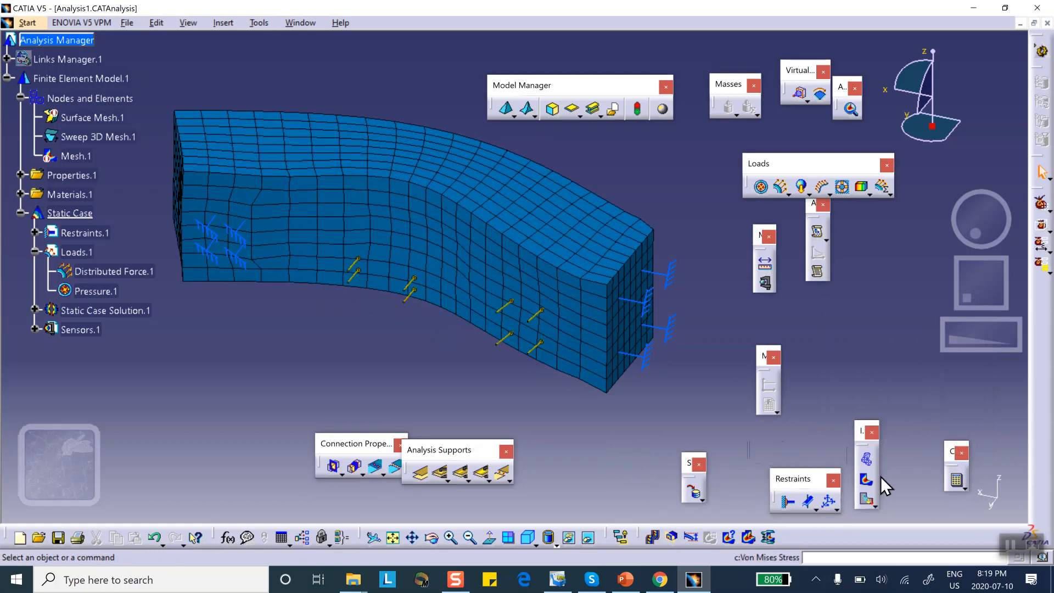
Display the Von Mises stress on the rib, using a custom view mode with all edges, all points and Material shading
left_click(867, 482)
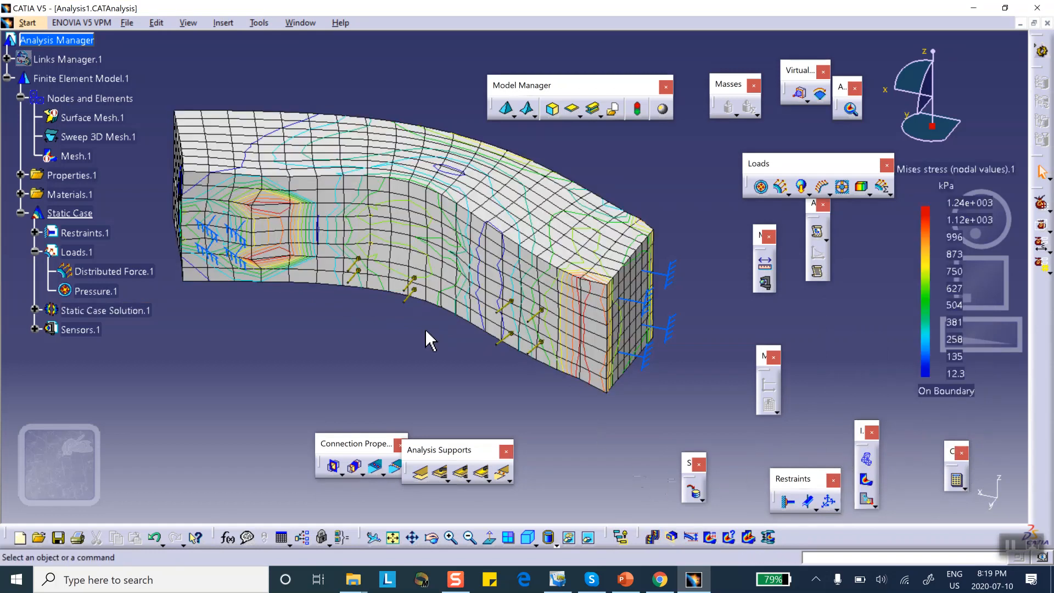
left_click(555, 547)
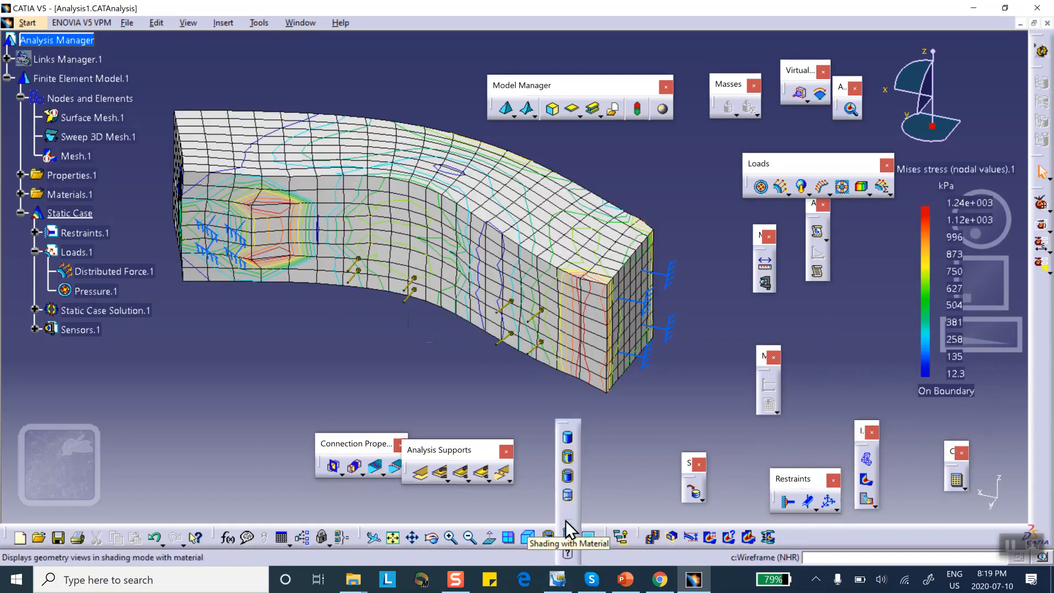
left_click(568, 516)
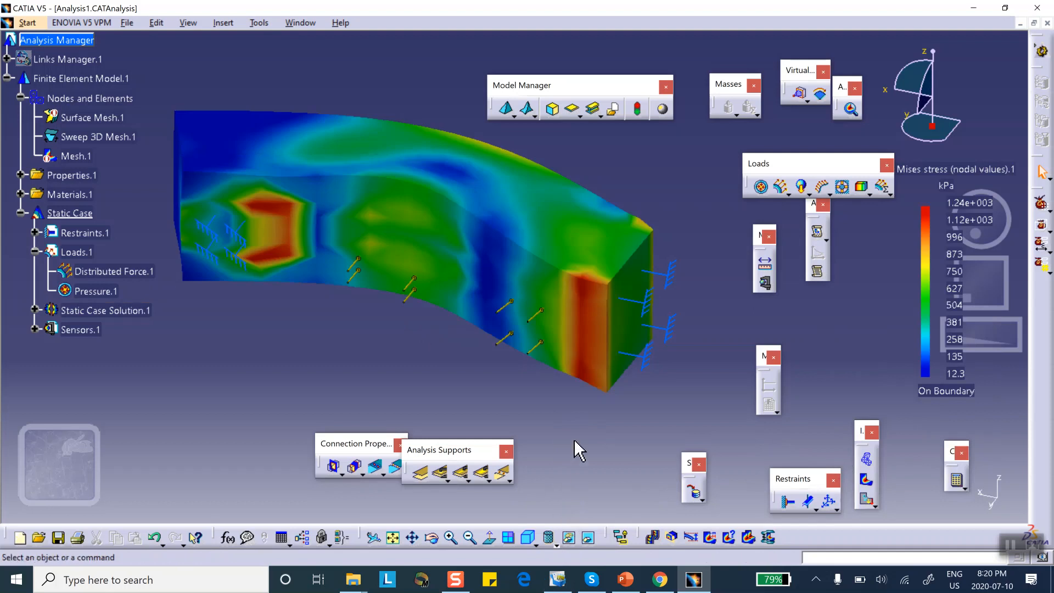
middle_click_drag(508, 400, 506, 406)
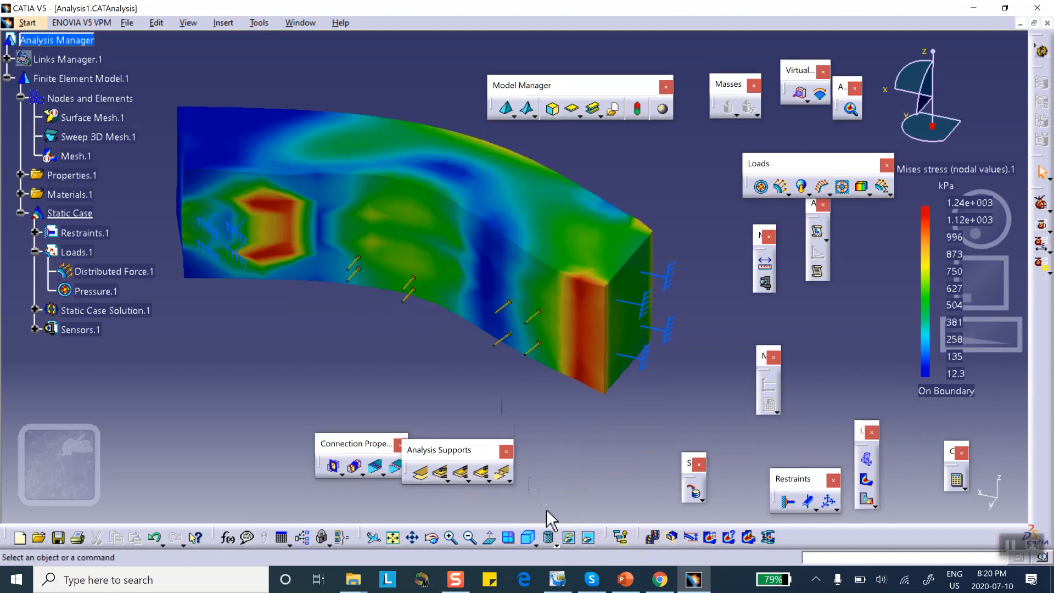
left_click(555, 544)
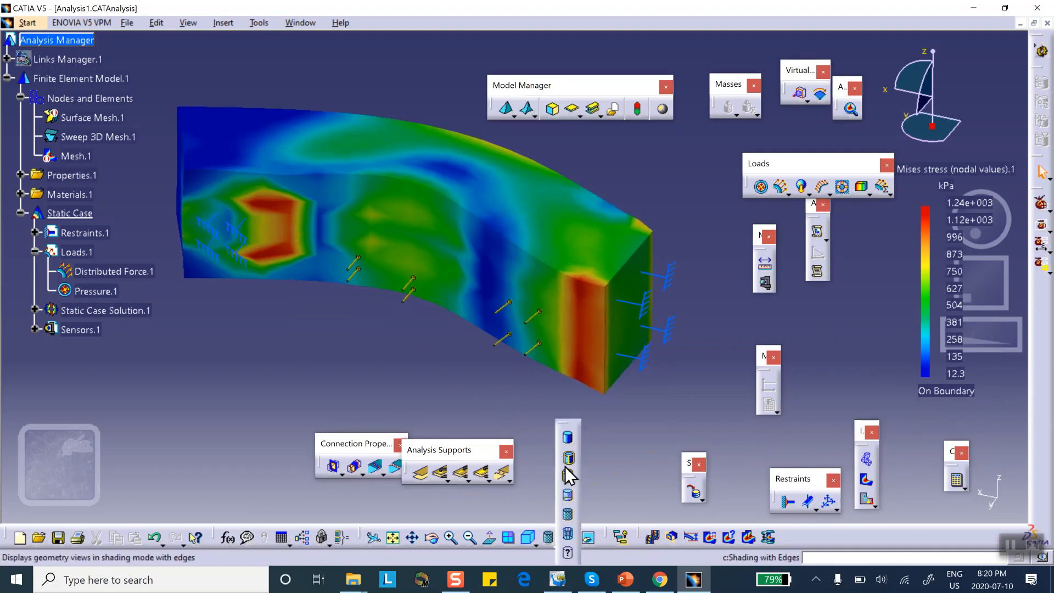
left_click(570, 551)
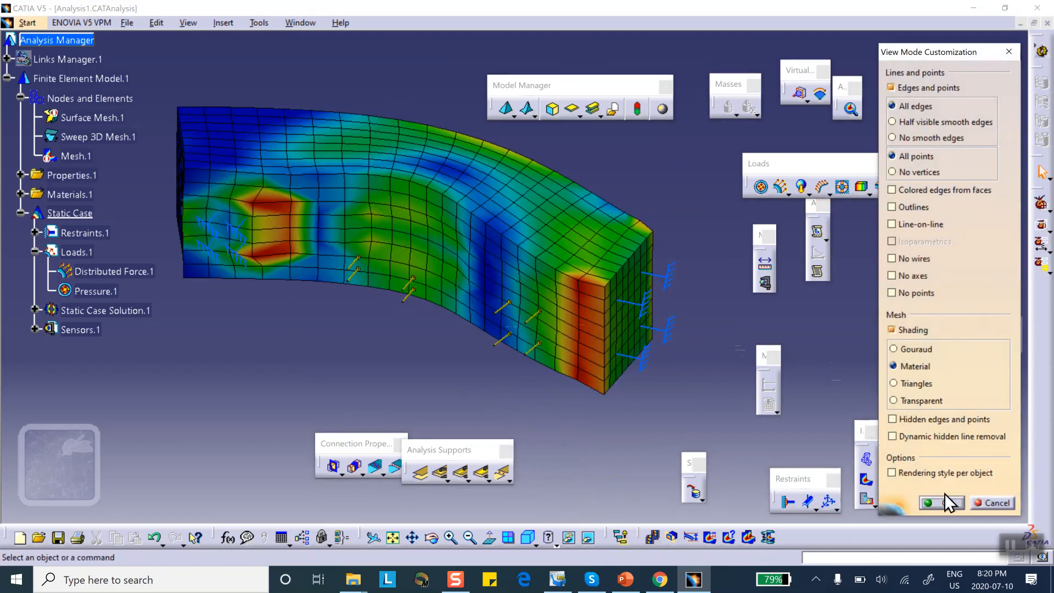
left_click(945, 502)
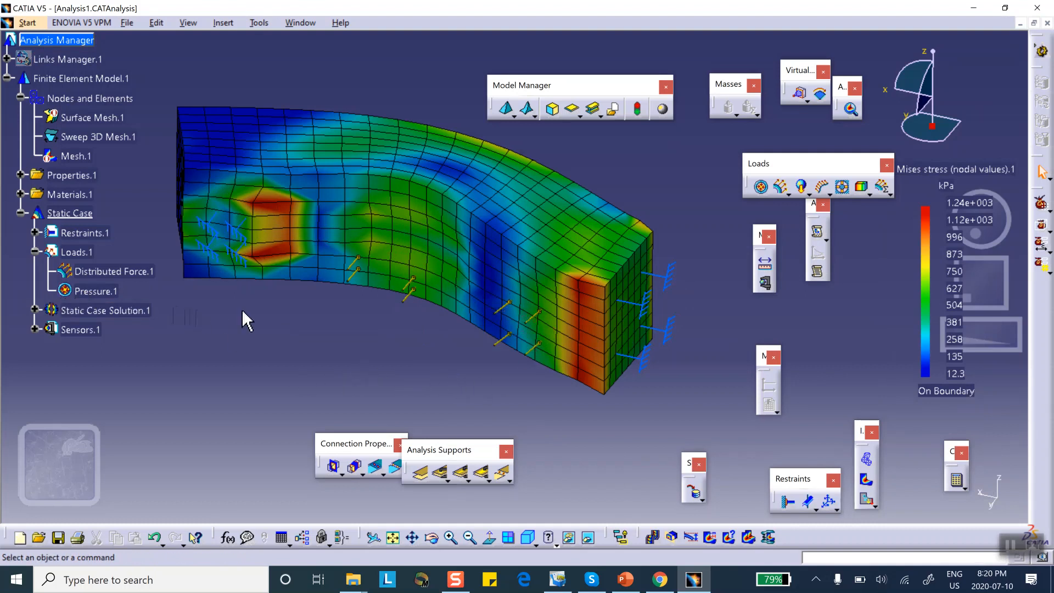
Change the distributed force on the narrow rectangular patch to -5000 N in the Y direction
double_click(95, 272)
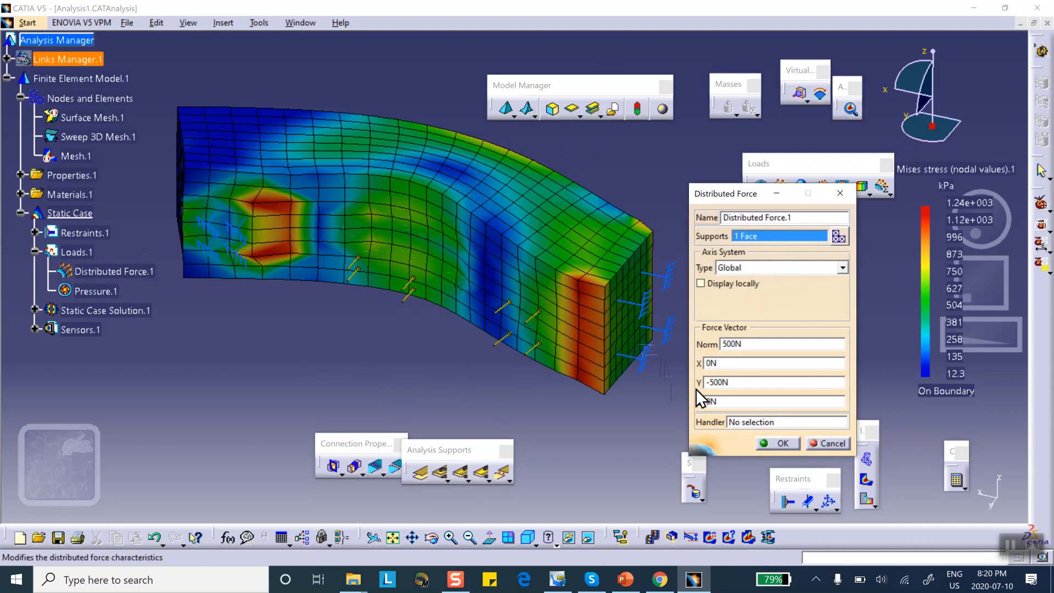
left_click(727, 383)
type("0")
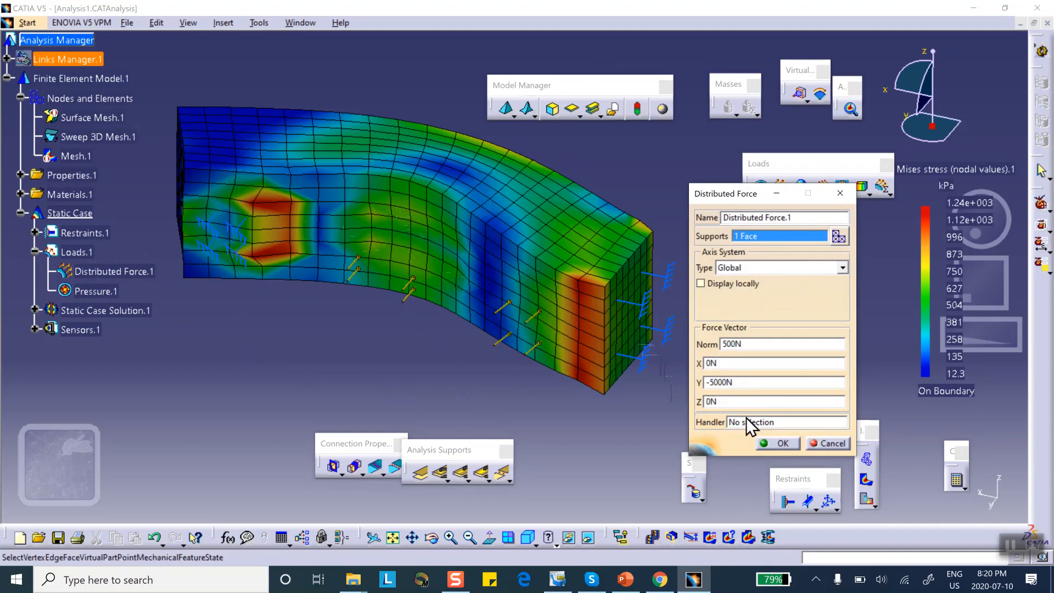
left_click(777, 443)
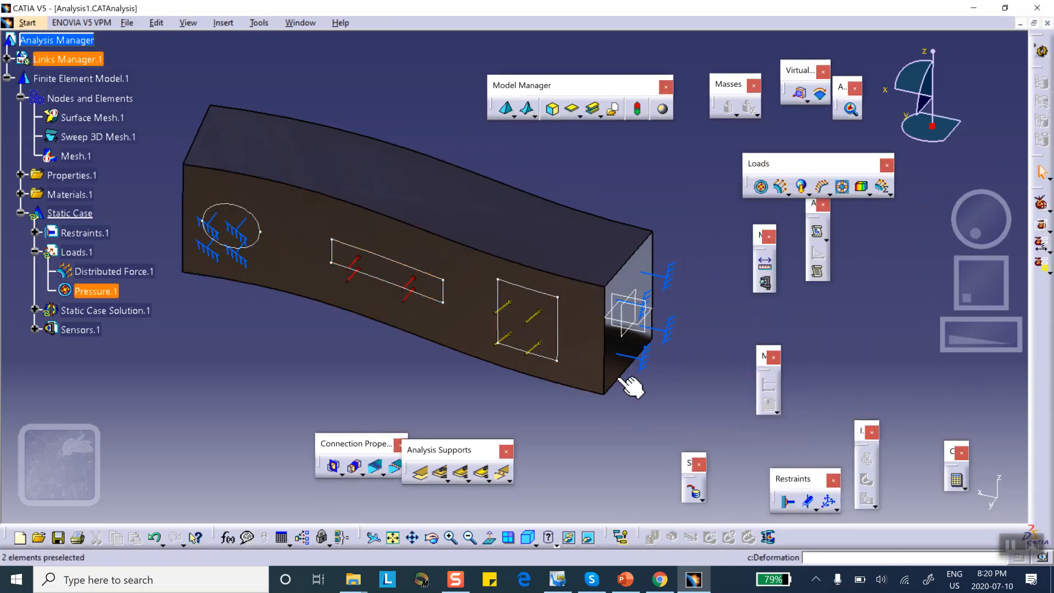
Recompute the entire static case with the increased distributed force
left_click(957, 483)
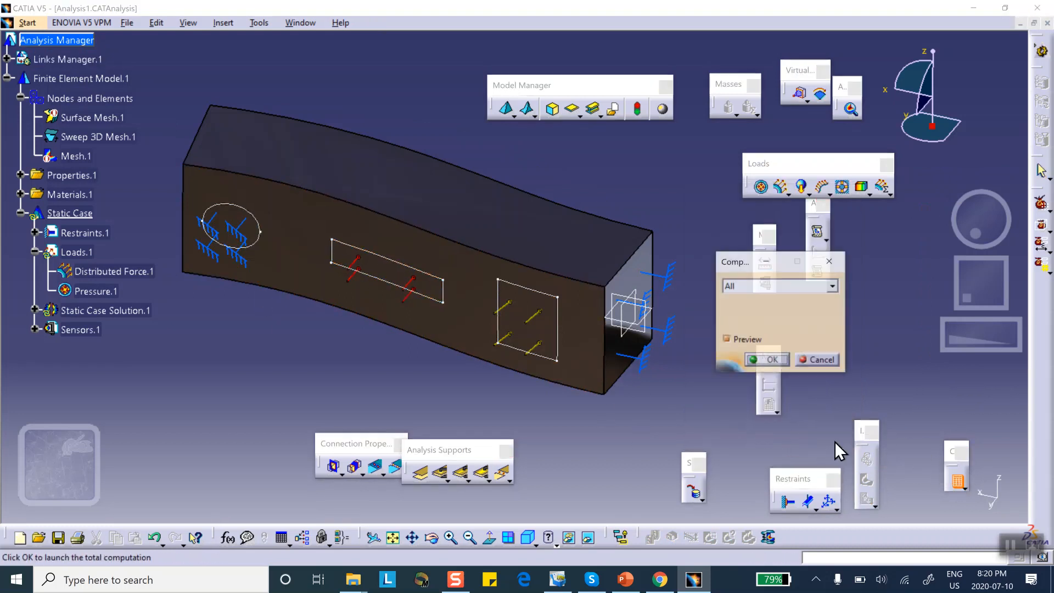
left_click(769, 360)
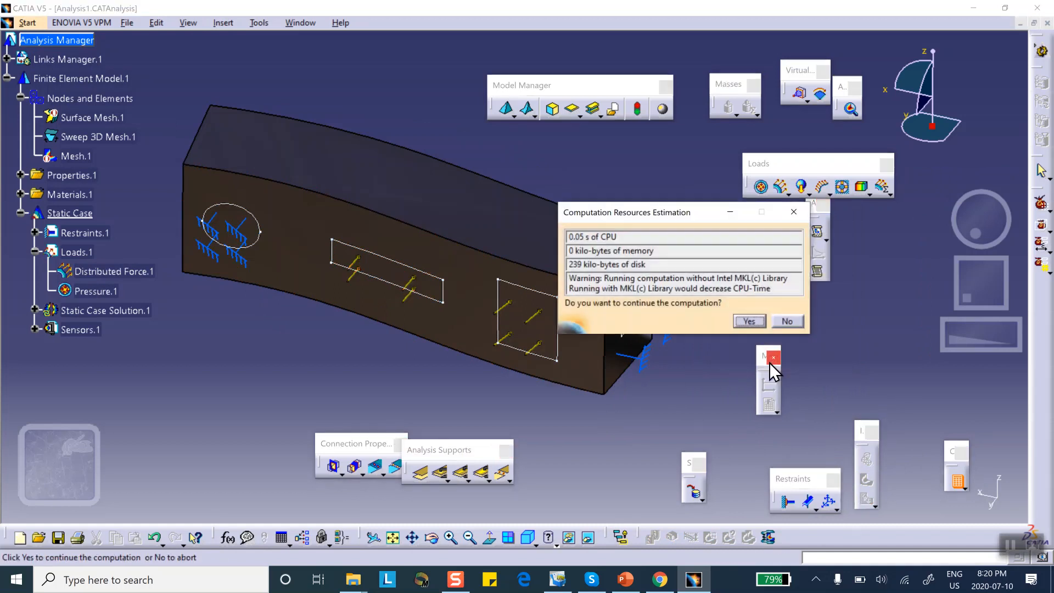
left_click(750, 321)
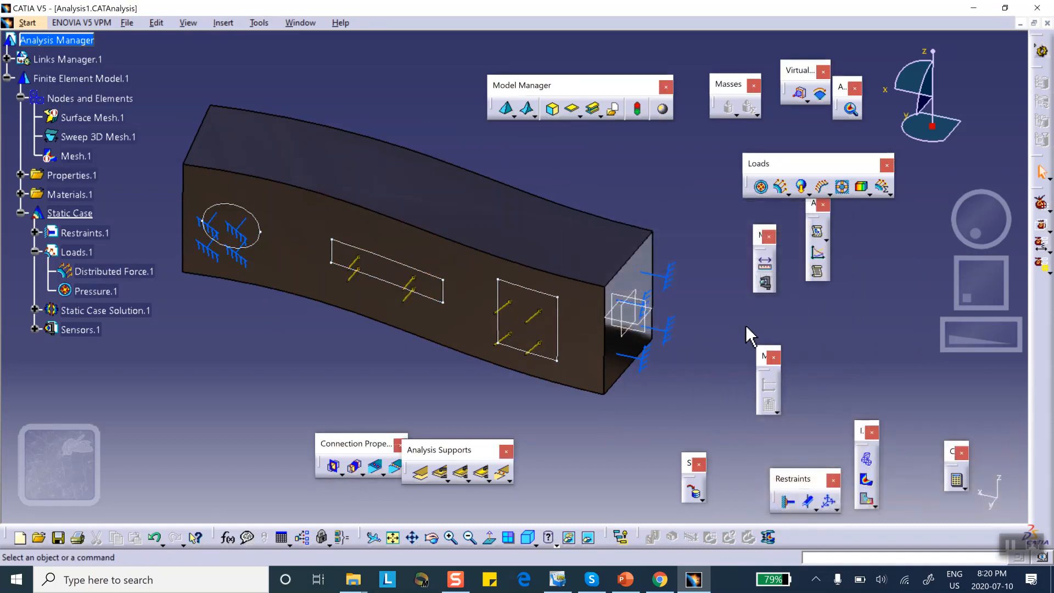
Activate the Von Mises stress image under the static case solution and set its deformation scaling factor to 2302
left_click(35, 310)
right_click(114, 349)
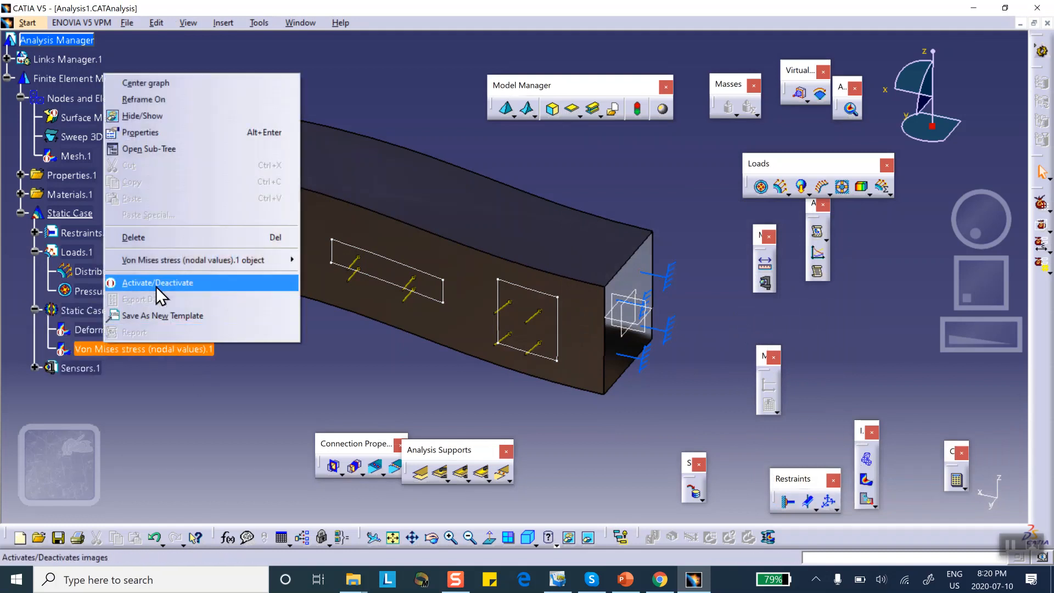
left_click(157, 282)
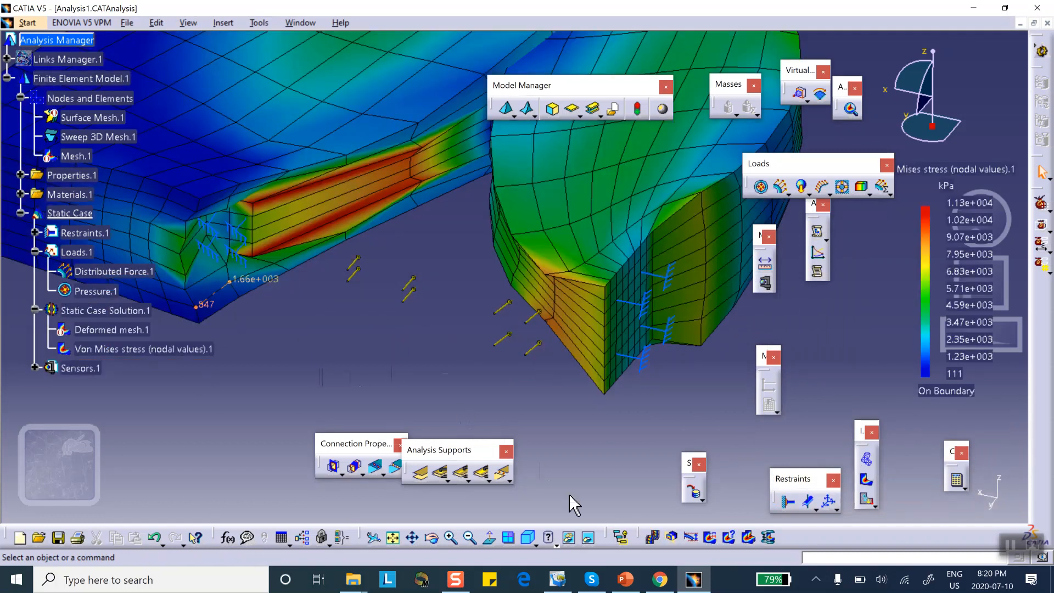
left_click(692, 537)
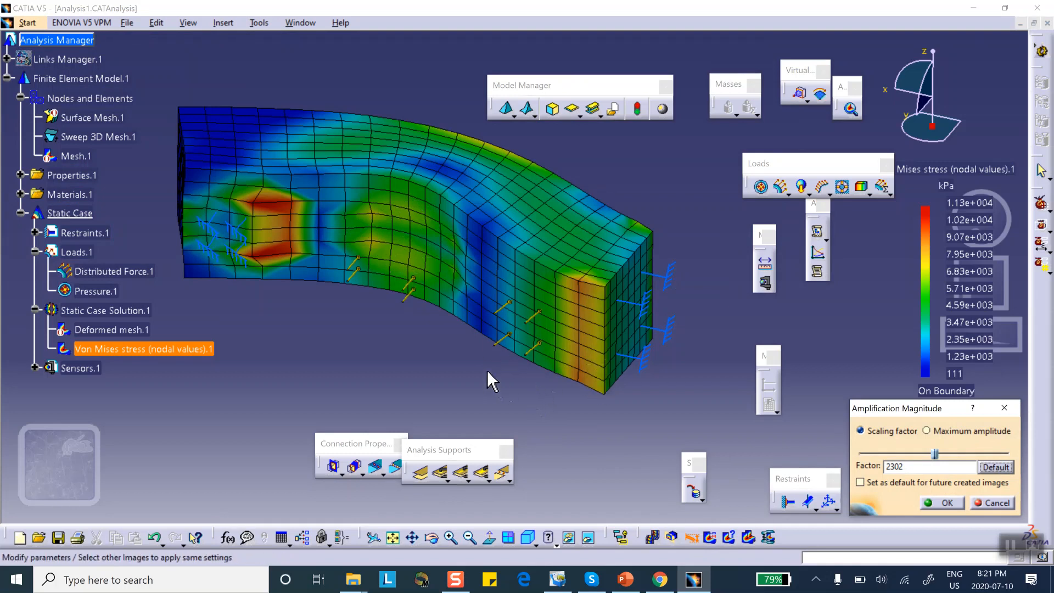
left_click(947, 502)
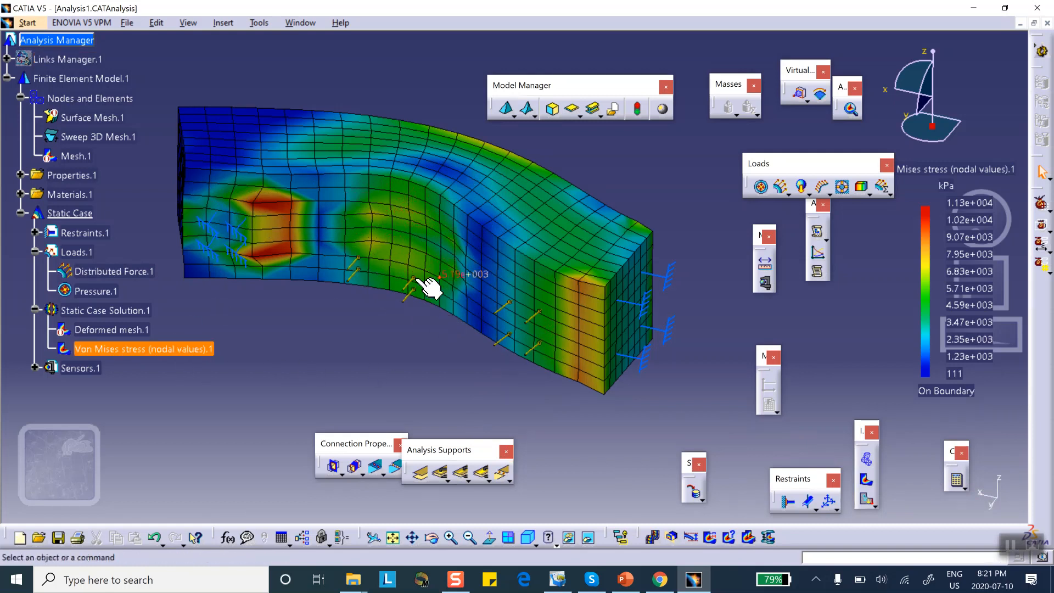
Deactivate the Von Mises stress image to return to the plain rib geometry
right_click(128, 350)
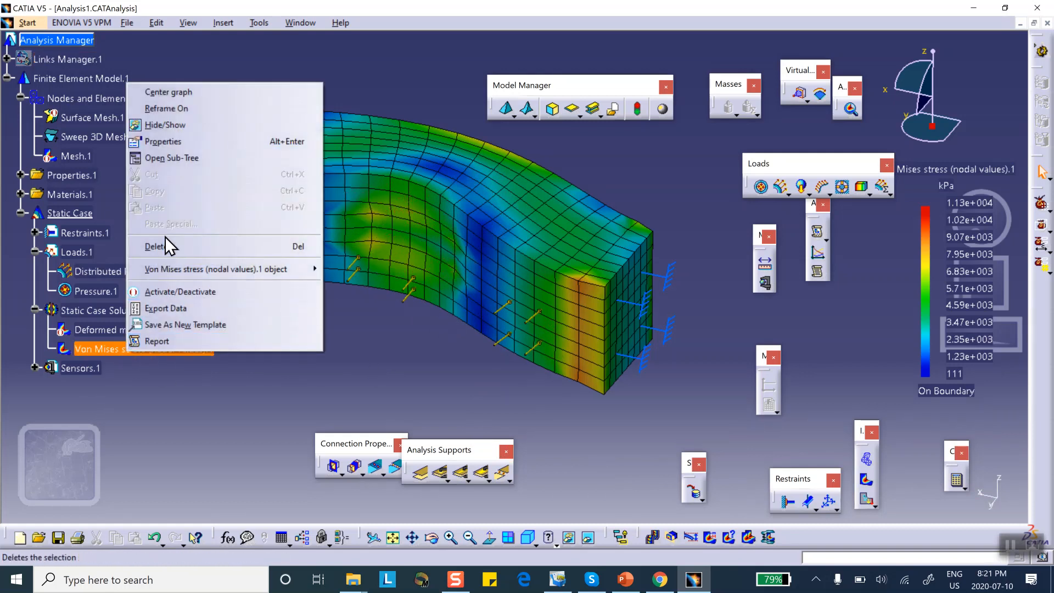
left_click(177, 290)
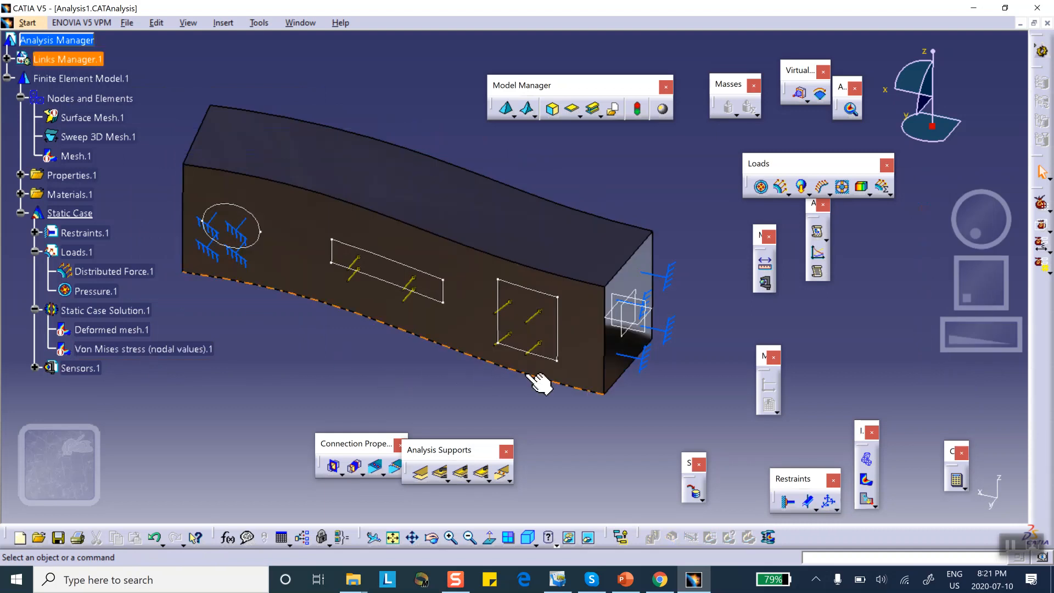
middle_click_drag(486, 372, 331, 235)
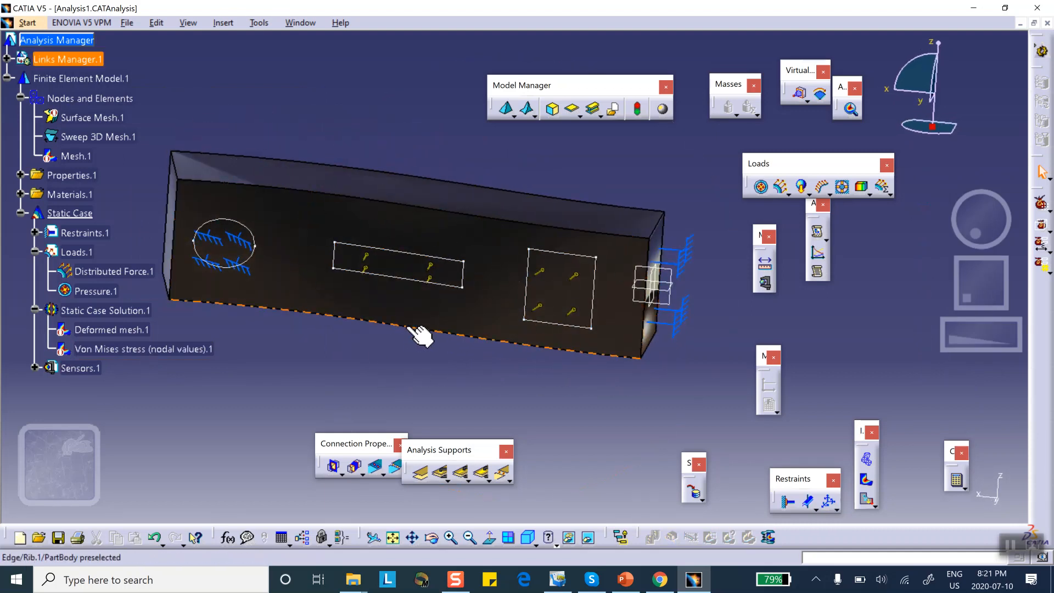
middle_click_drag(329, 313, 299, 301)
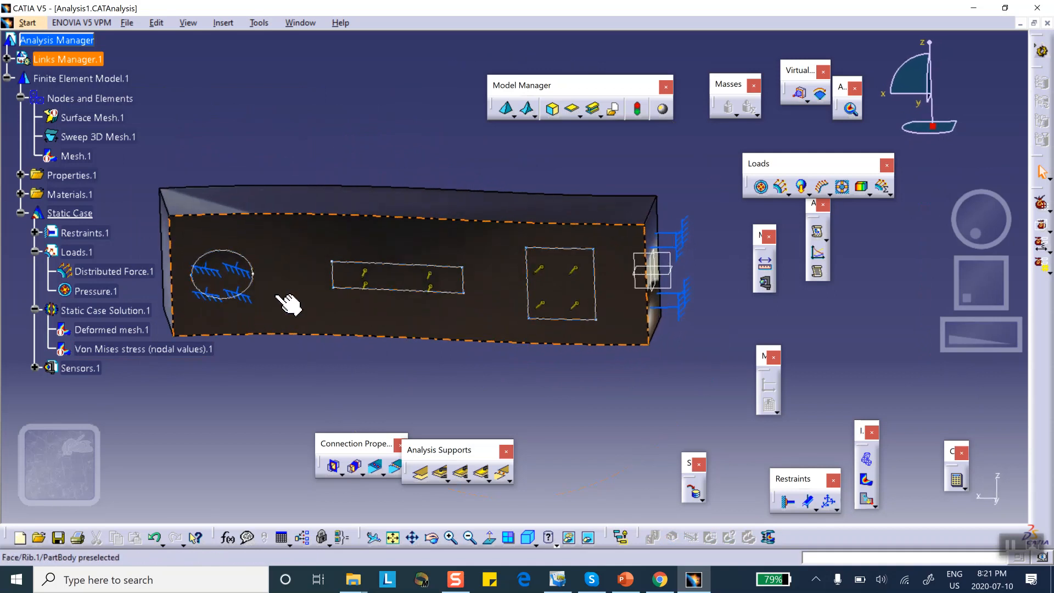
middle_click_drag(454, 369, 455, 353)
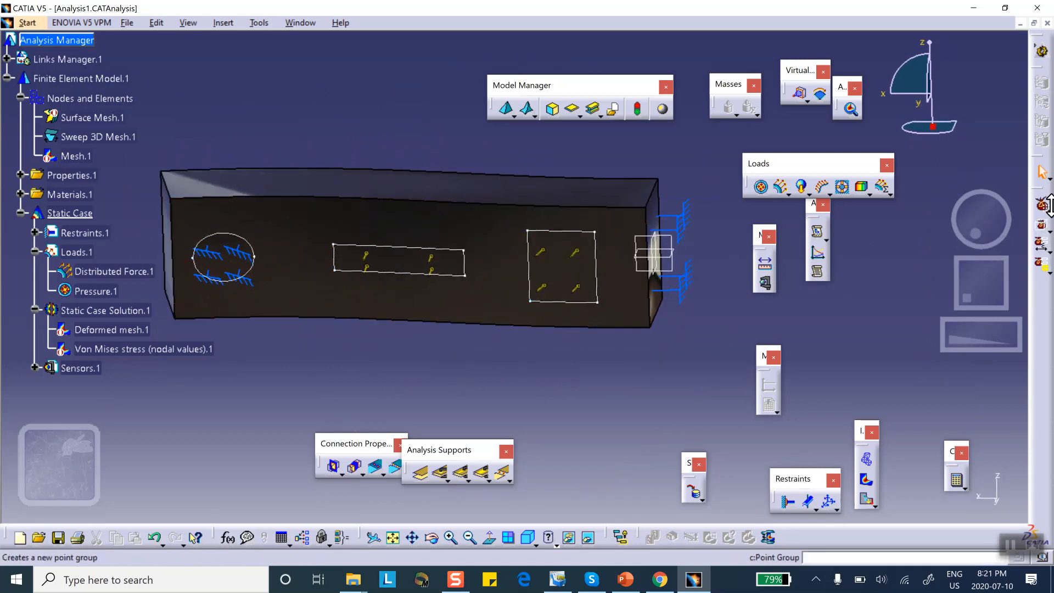
Create a box group, moving its box to enclose the rib's middle section around the narrow rectangular patch
left_click(1045, 226)
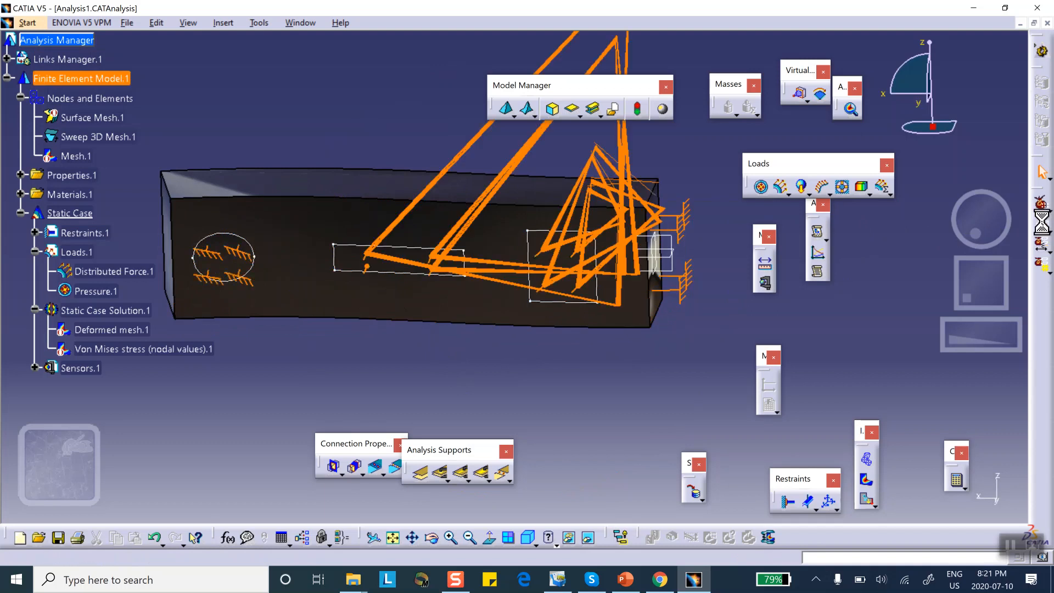
middle_click_drag(661, 239, 594, 310)
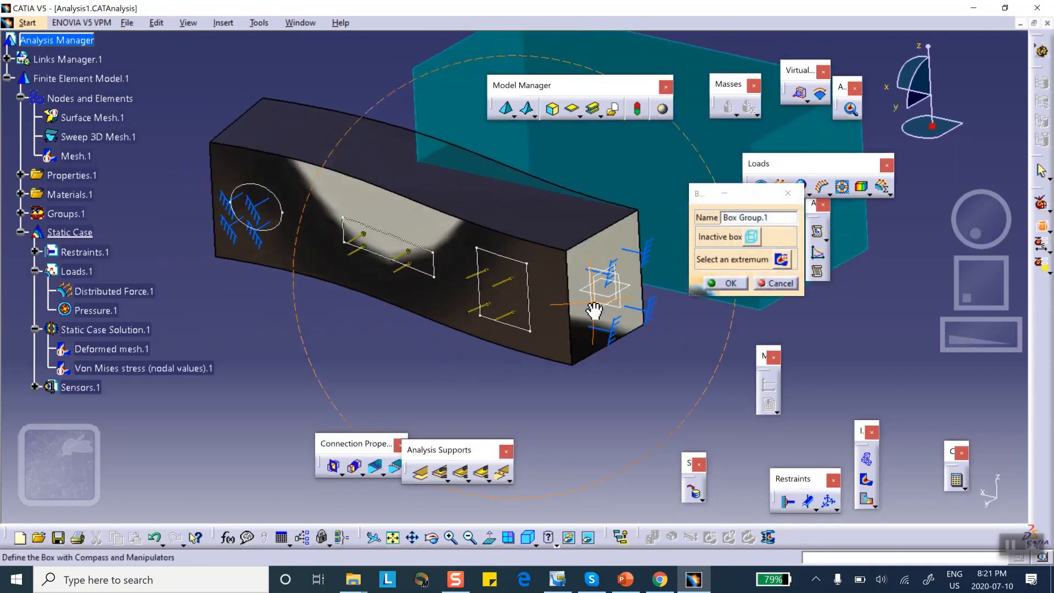
left_click(751, 237)
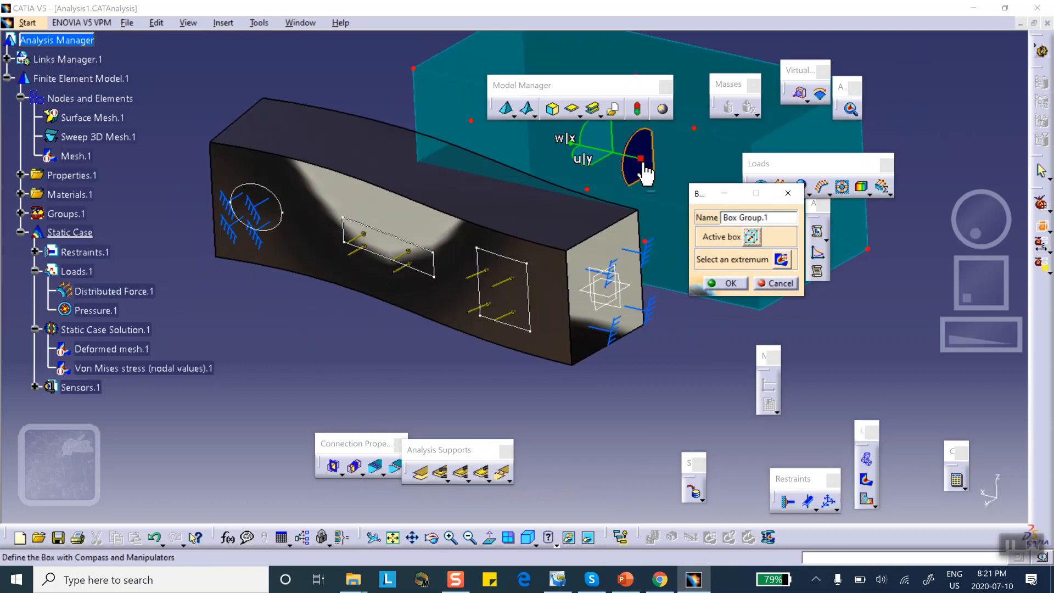
left_click_drag(638, 159, 421, 223)
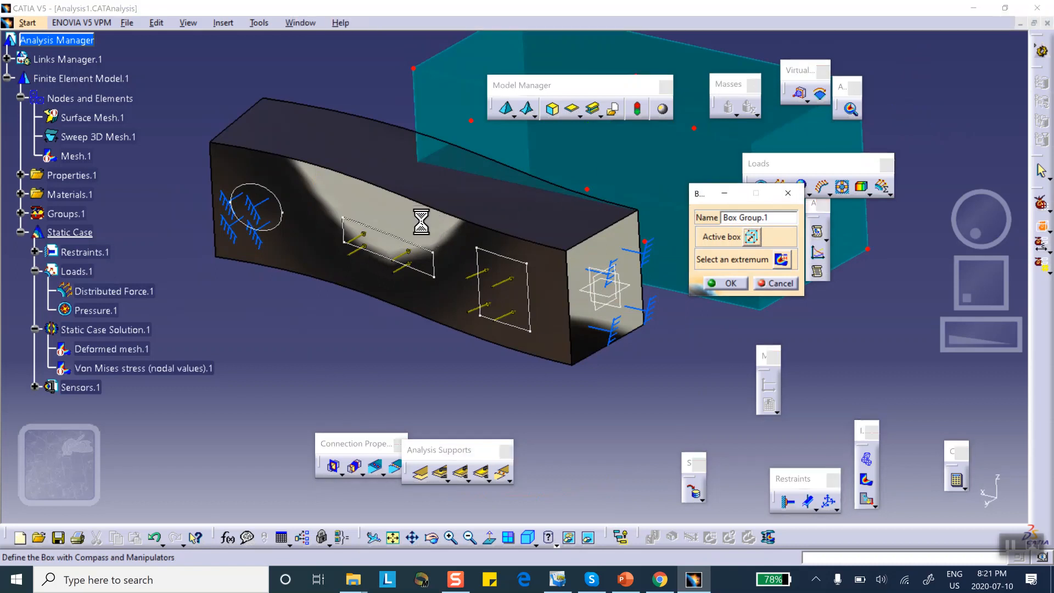
middle_click_drag(432, 284, 494, 238)
left_click_drag(539, 241, 619, 246)
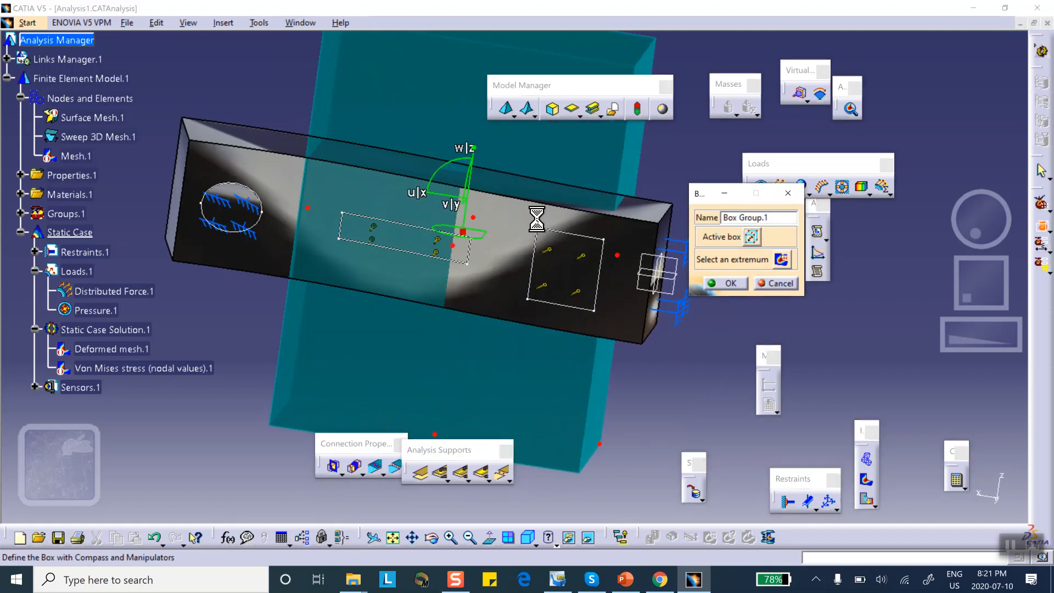
left_click(724, 283)
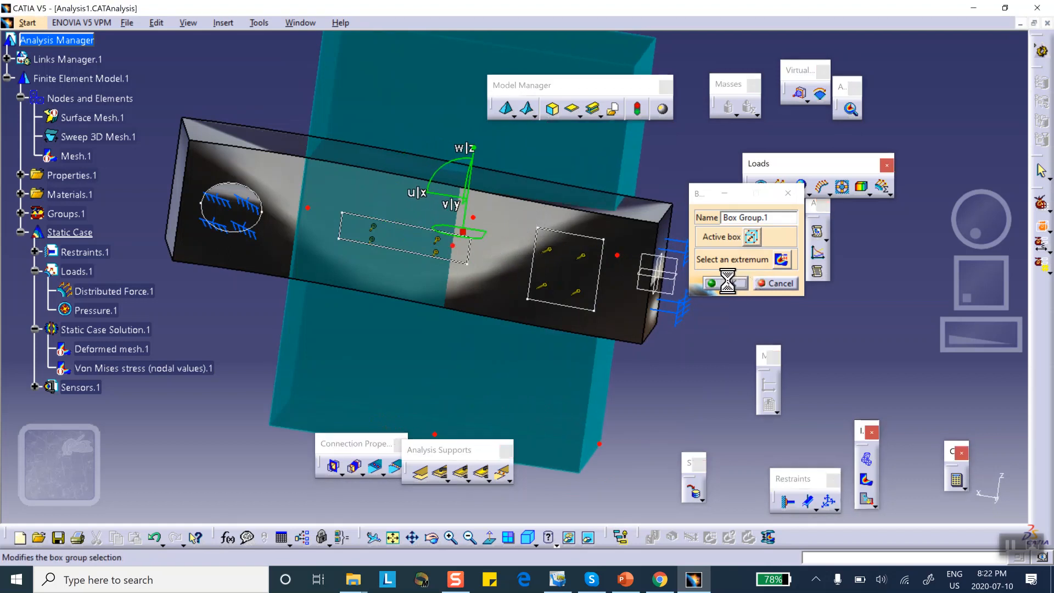
Activate the Von Mises stress image and restrict its displayed selection to Box Group.1
right_click(163, 368)
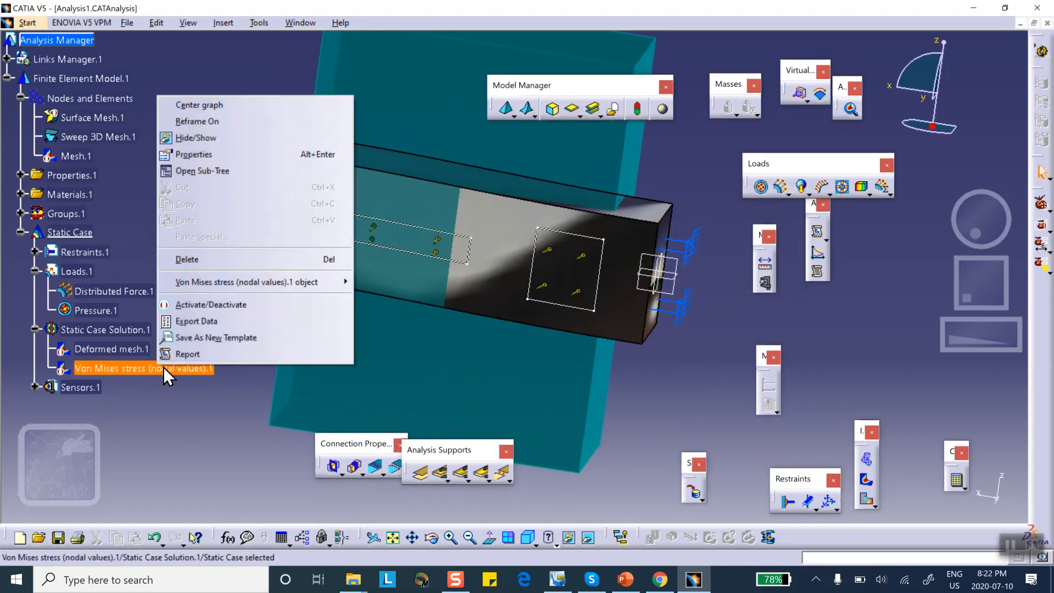
left_click(190, 307)
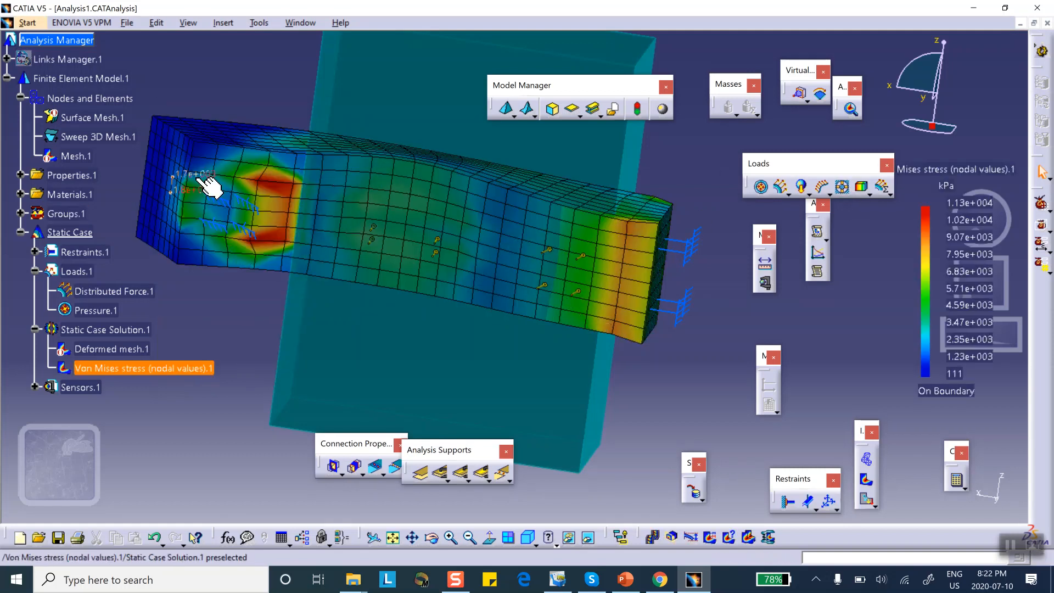
double_click(254, 159)
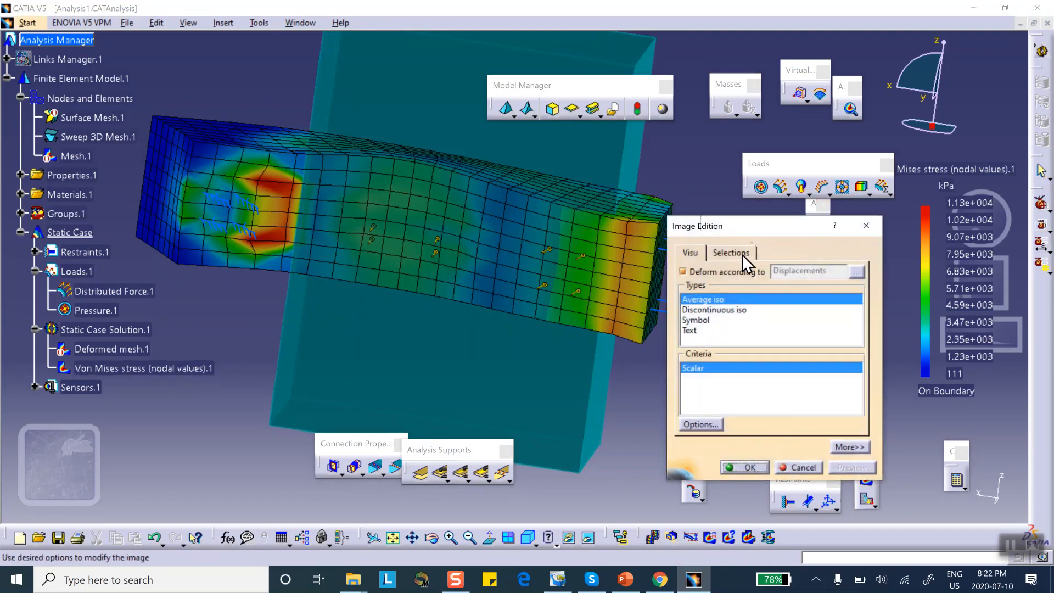
left_click(744, 256)
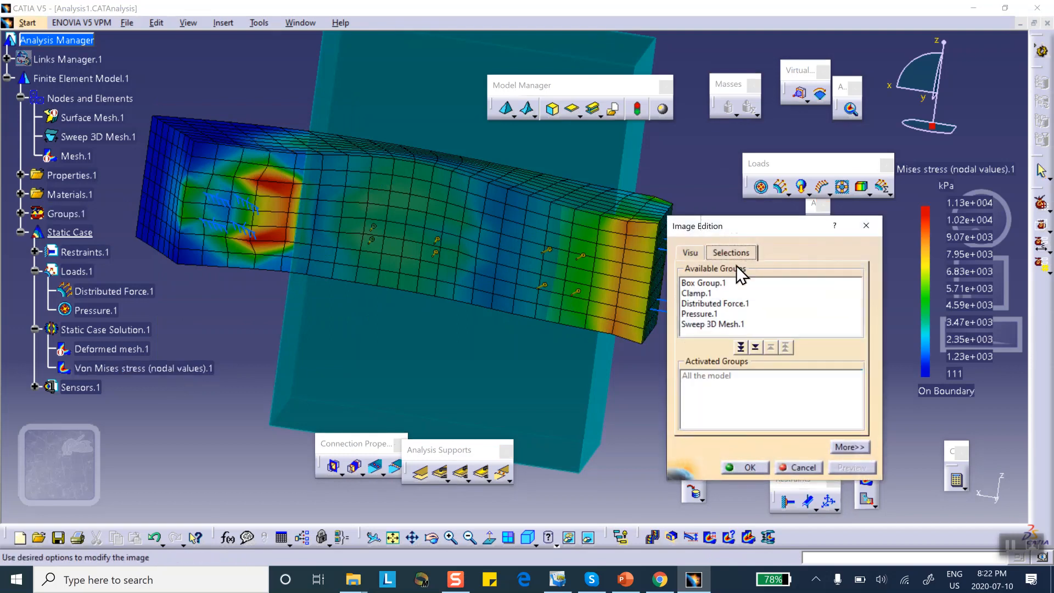
left_click(702, 283)
left_click(741, 346)
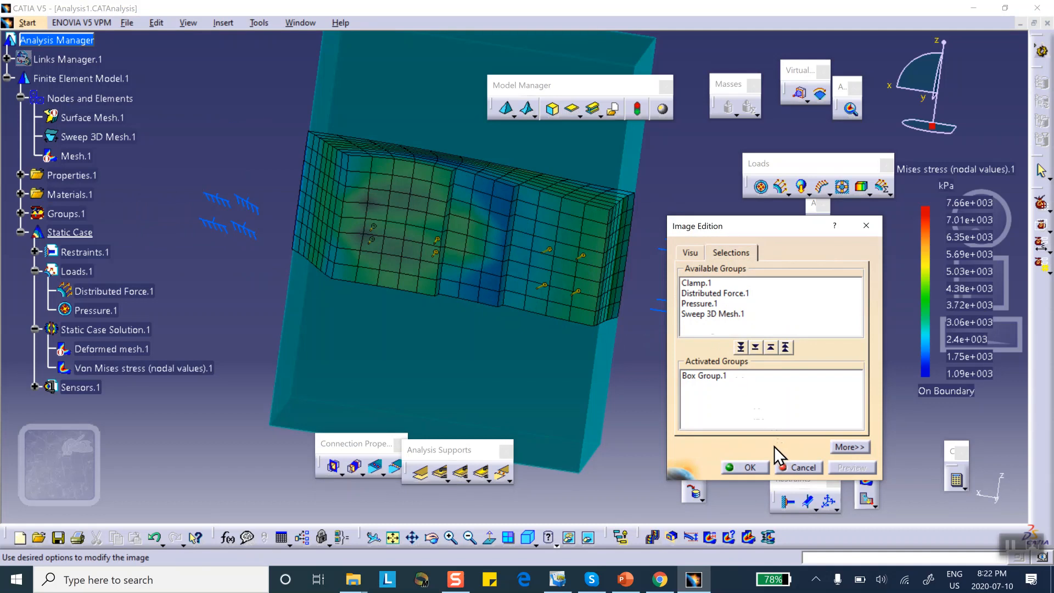
left_click(749, 467)
Hide the box group's box and examine the Von Mises stresses on the enclosed rib section
right_click(444, 130)
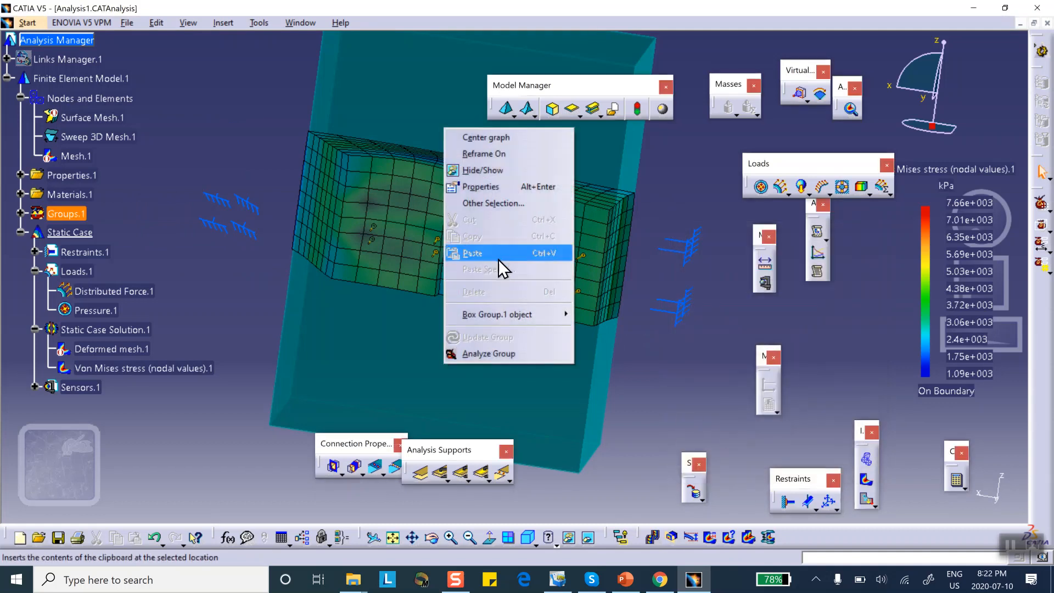
left_click(497, 171)
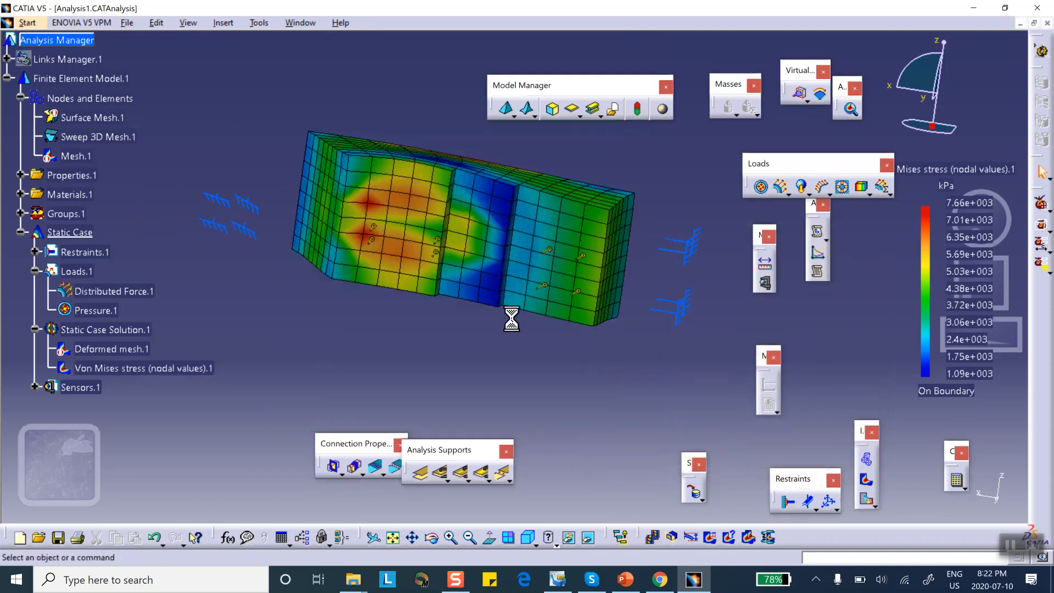
middle_click_drag(558, 214, 466, 245)
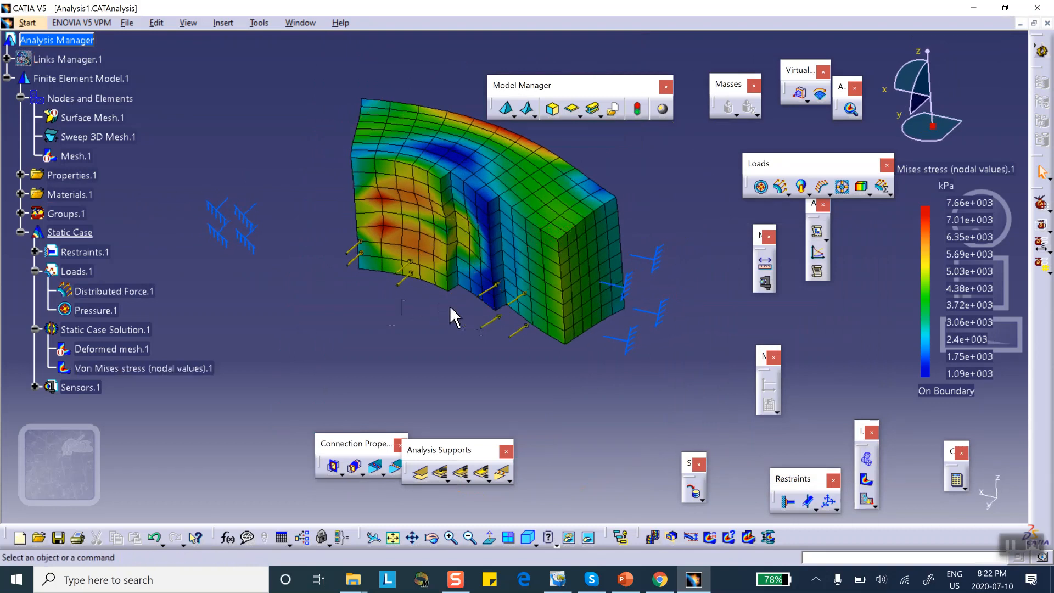
Redisplay the box of Box Group.1 and stretch it outward beyond the rib's loaded front face
left_click(21, 213)
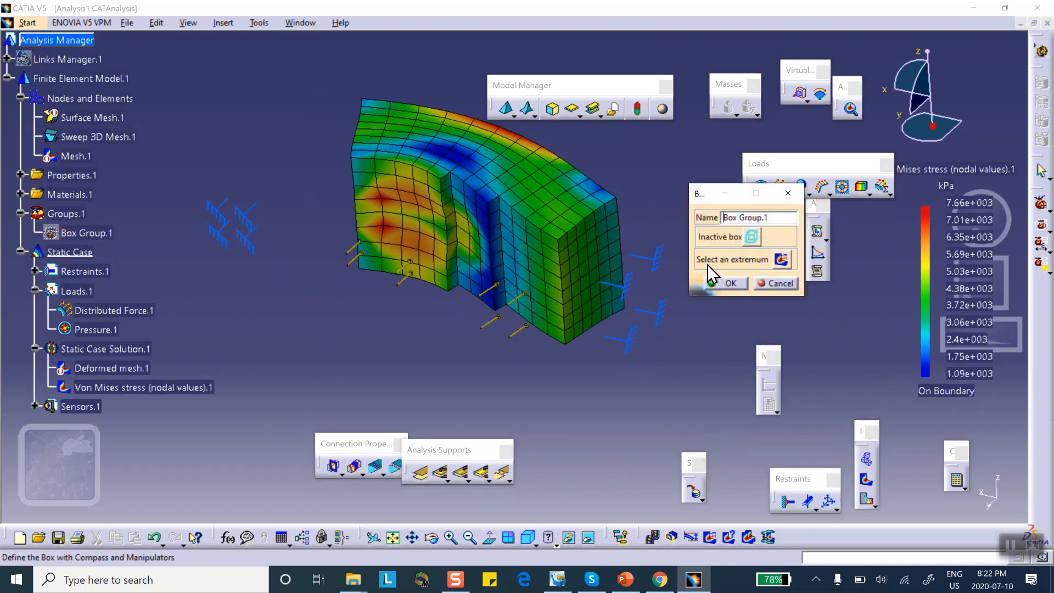
left_click(764, 280)
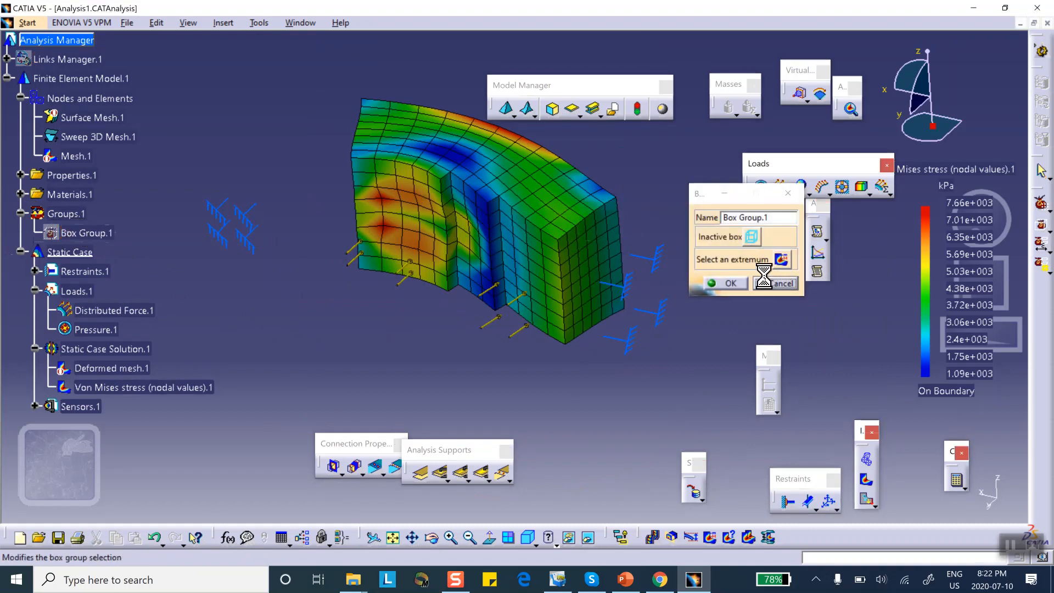
right_click(95, 234)
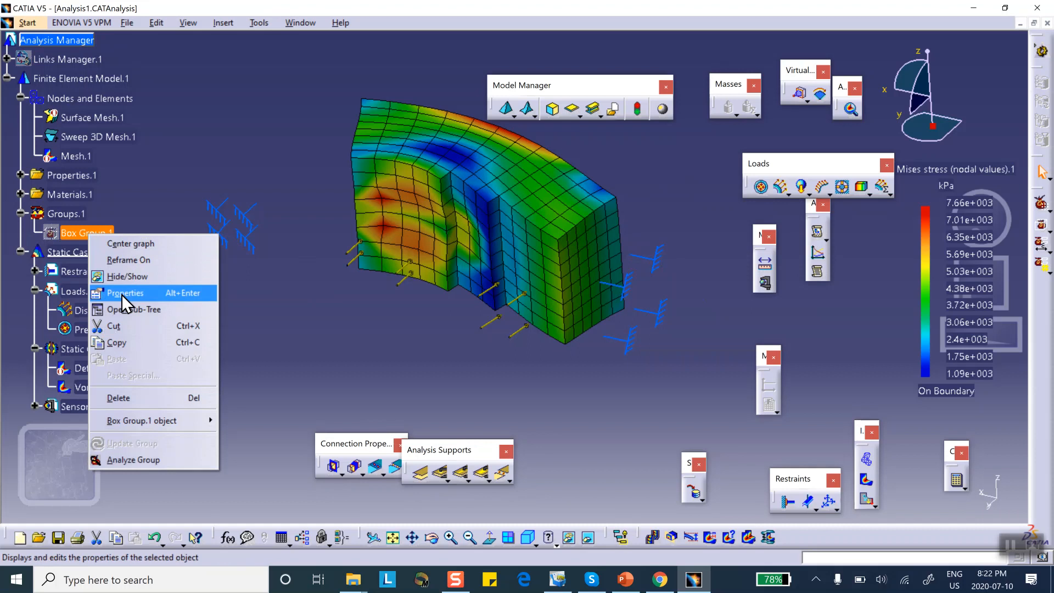
left_click(122, 277)
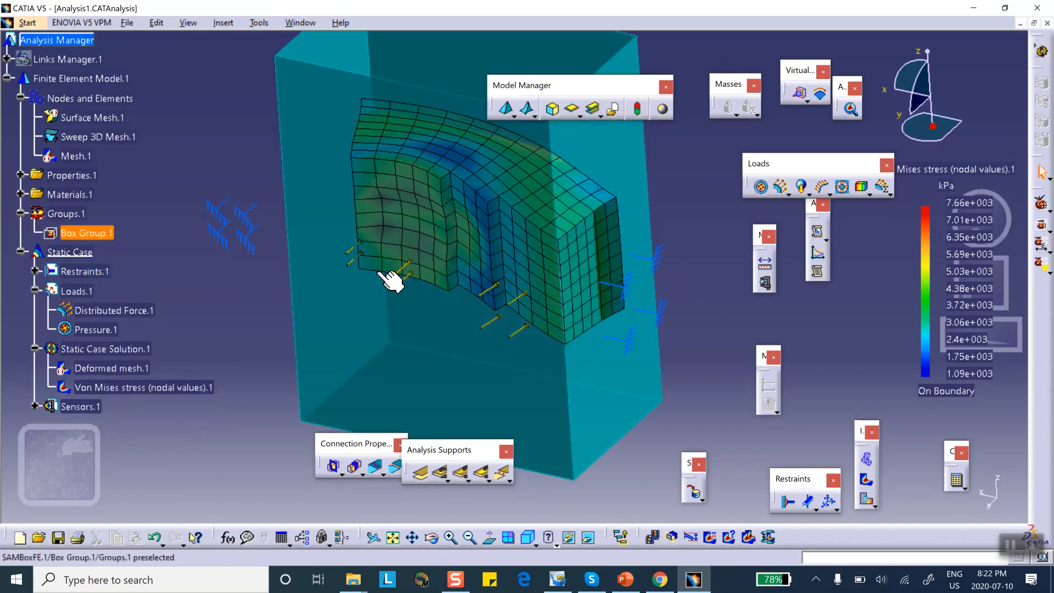
middle_click_drag(557, 311, 521, 307)
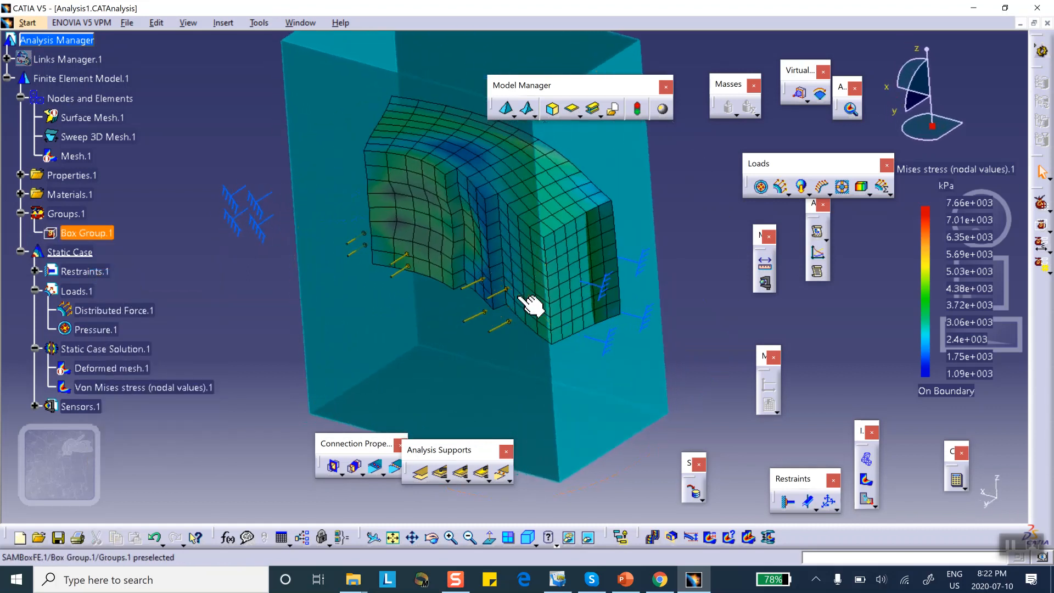
double_click(124, 232)
left_click(753, 238)
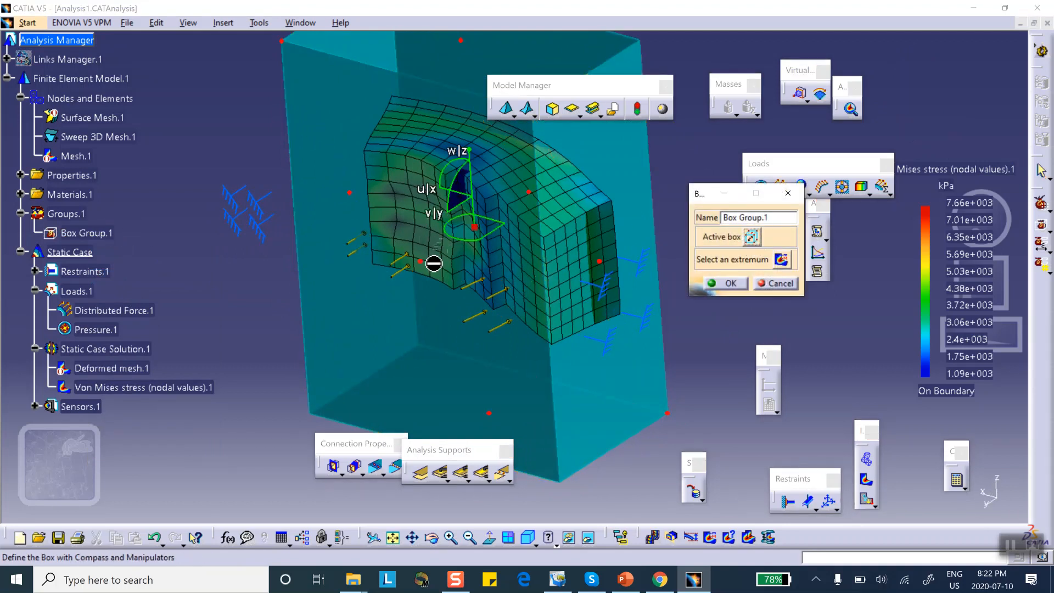
left_click_drag(426, 275, 348, 314)
left_click(726, 282)
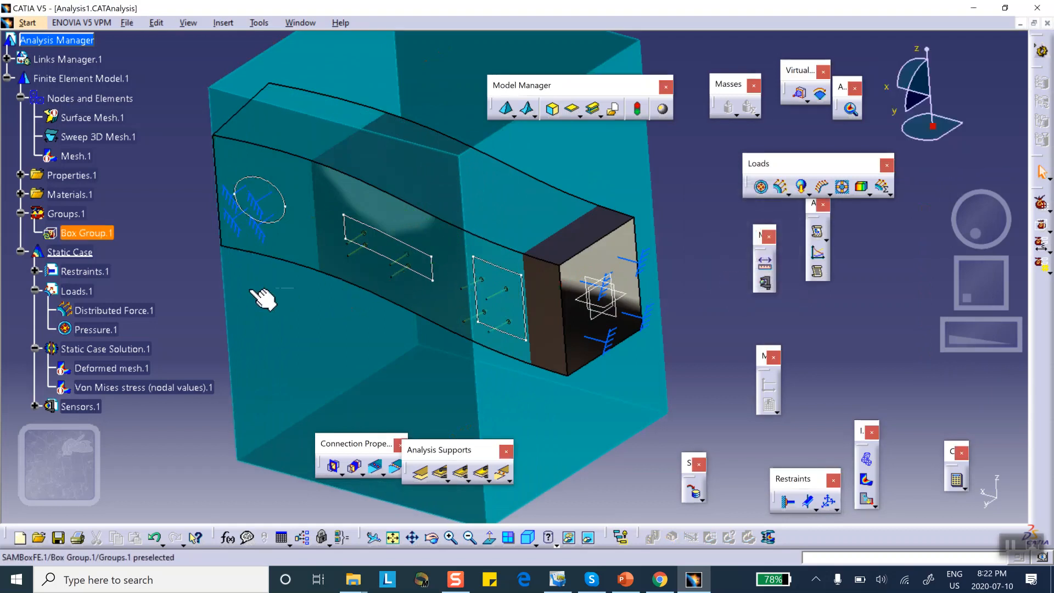
Reactivate the Von Mises stress image for the enlarged box group and hide the box
right_click(128, 391)
left_click(148, 323)
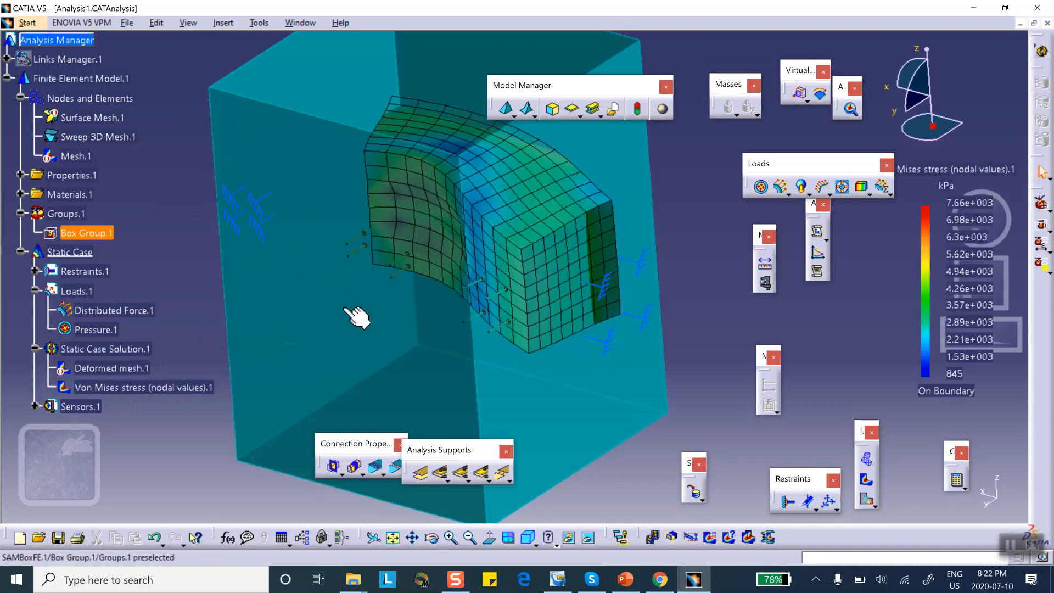
right_click(323, 290)
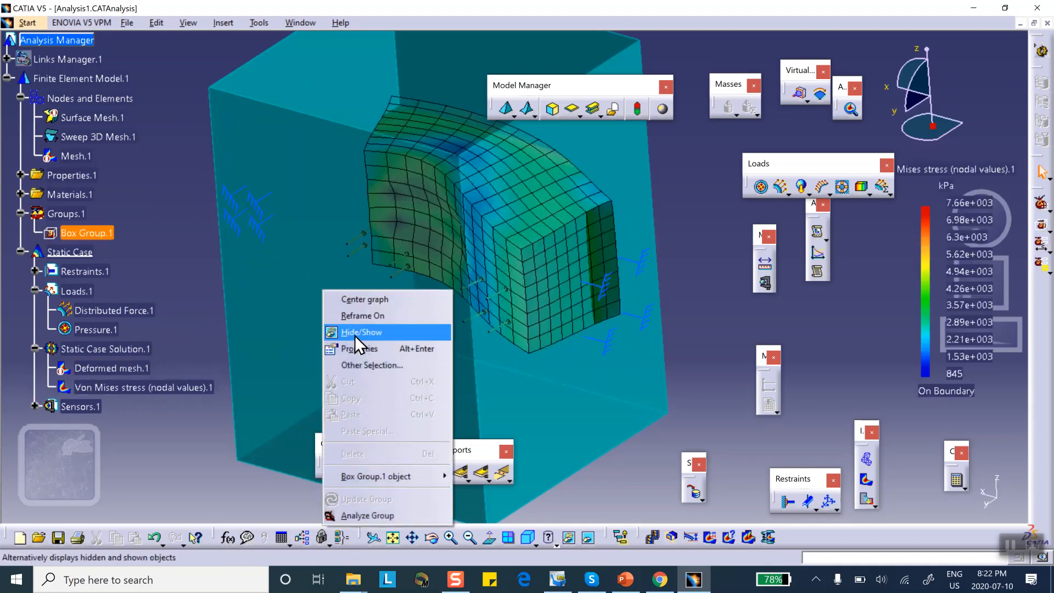
left_click(355, 336)
middle_click_drag(437, 332, 391, 208)
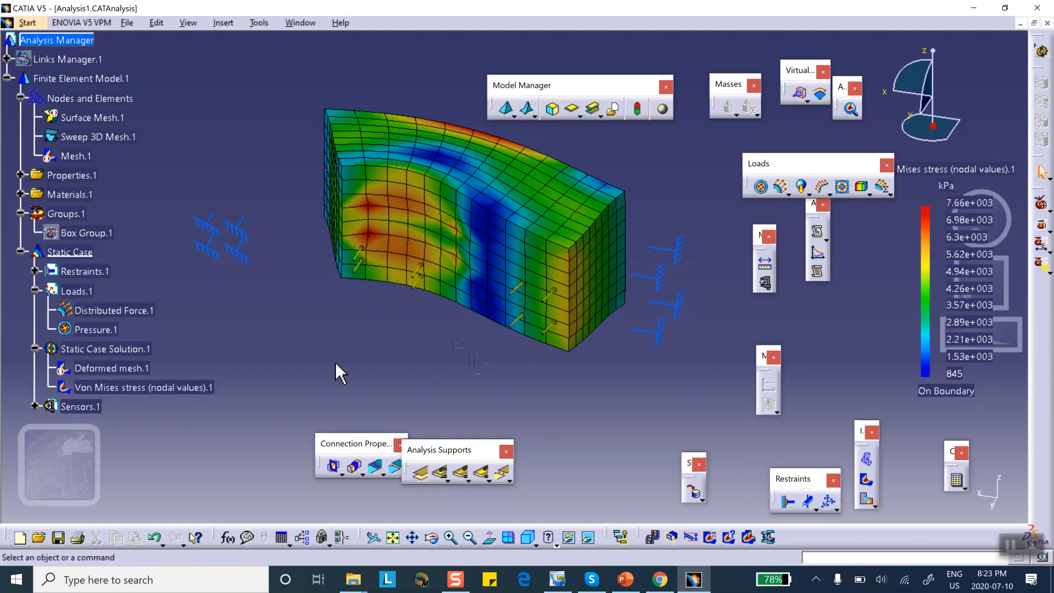
Deactivate the Von Mises stress image to bring back the plain rib with its load patches
right_click(138, 388)
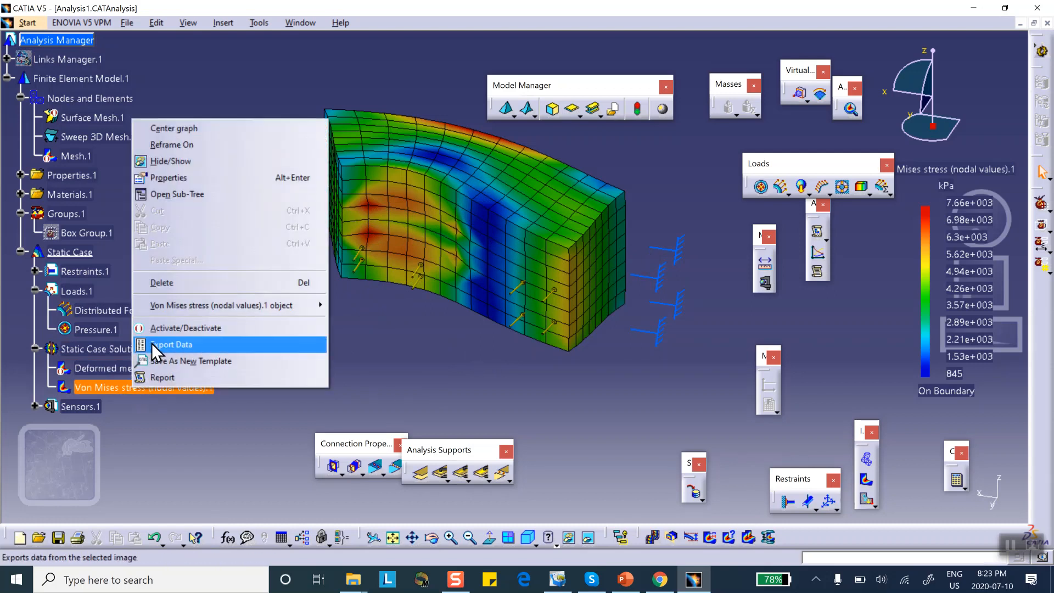
left_click(170, 327)
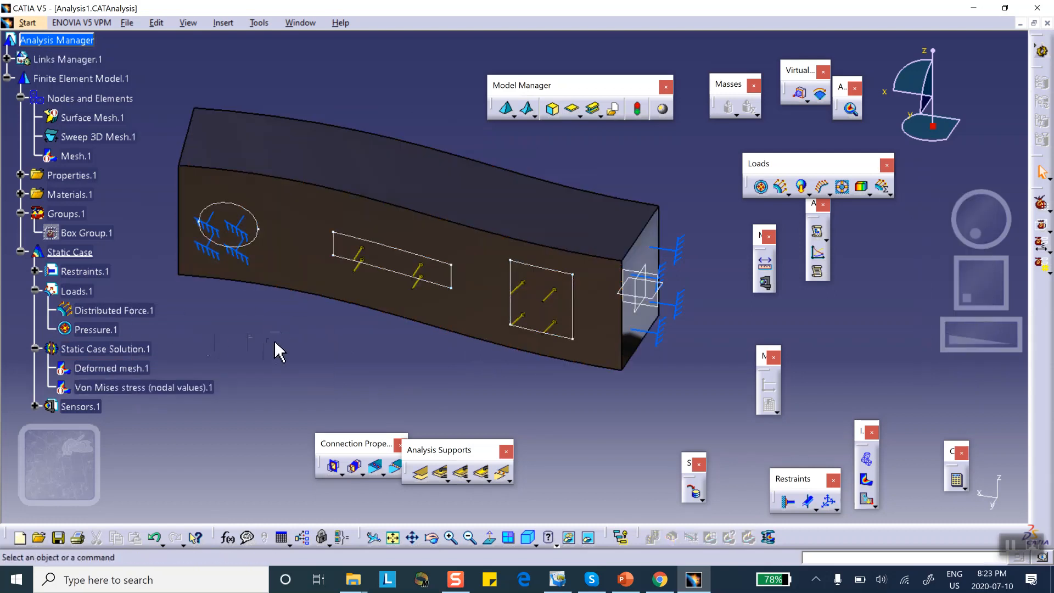
scroll(281, 339, "down", 1)
middle_click_drag(270, 256, 292, 232)
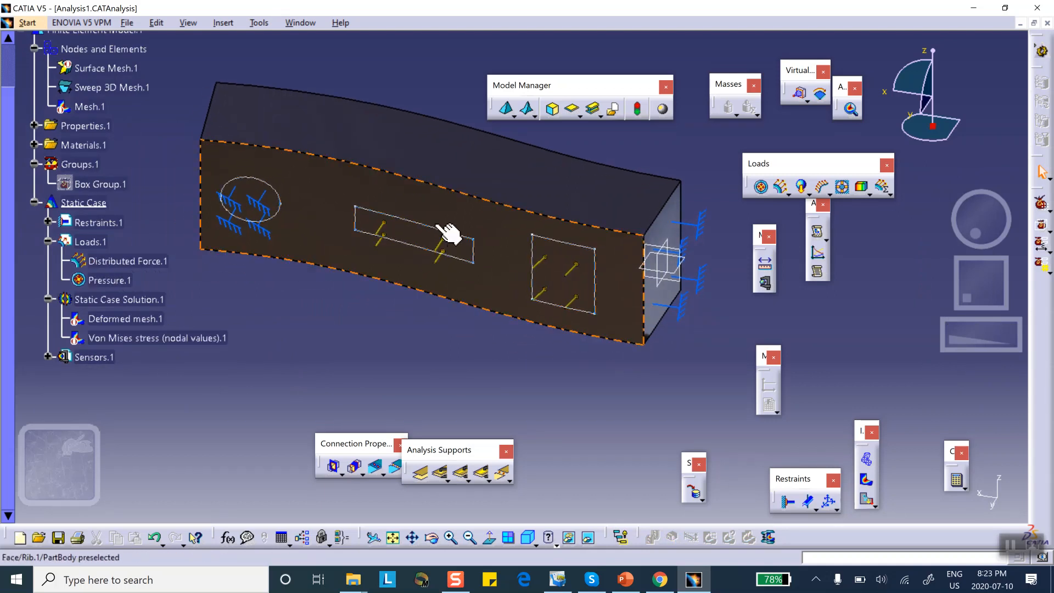
Visualize the distributed force on the mesh and inspect its nodal force vectors around the narrow rectangular patch in a wireframe view
right_click(137, 258)
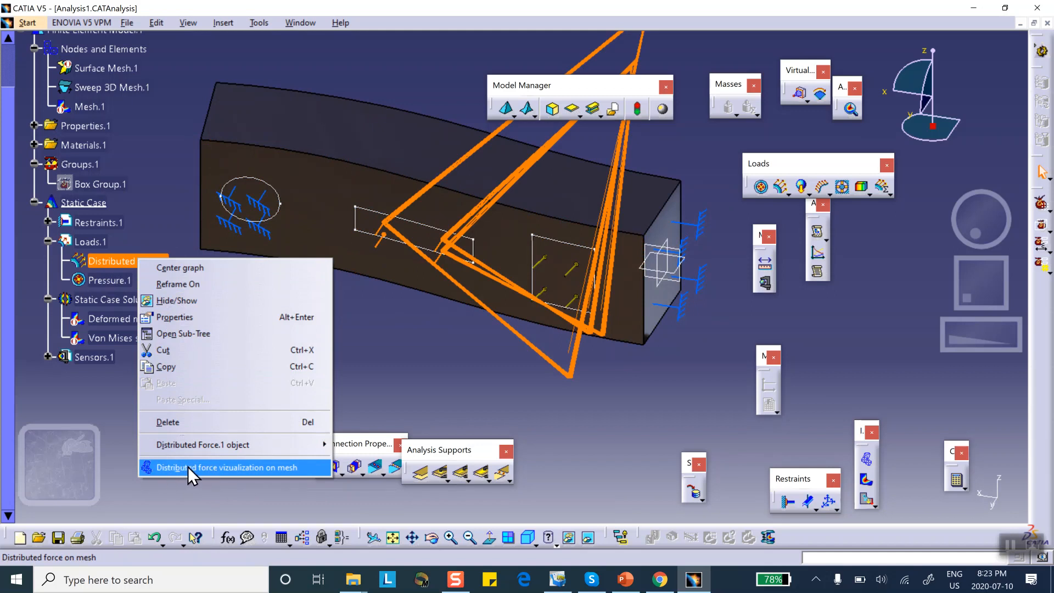
left_click(239, 468)
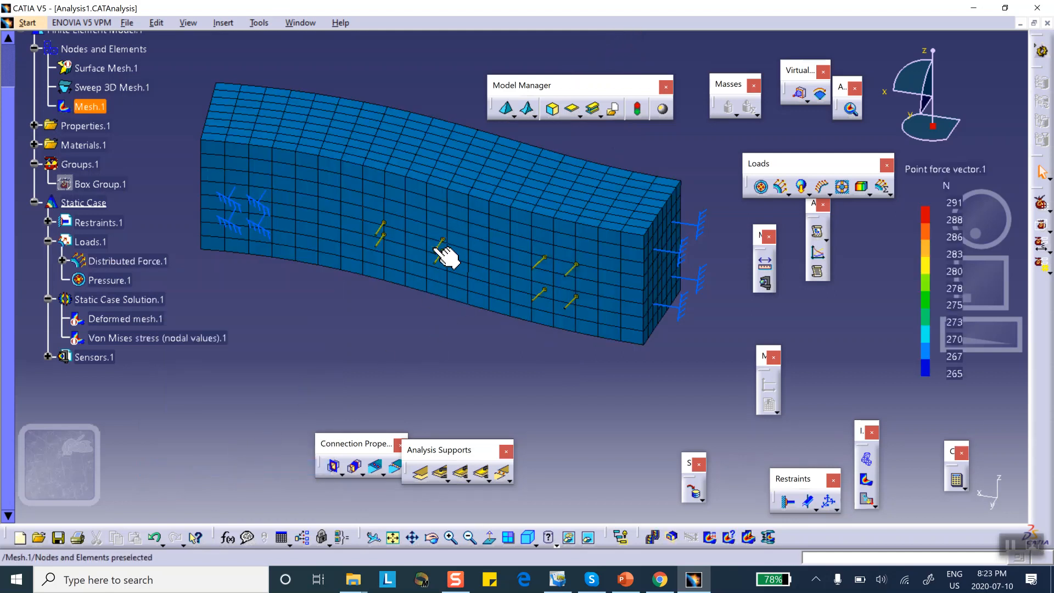
left_click(557, 539)
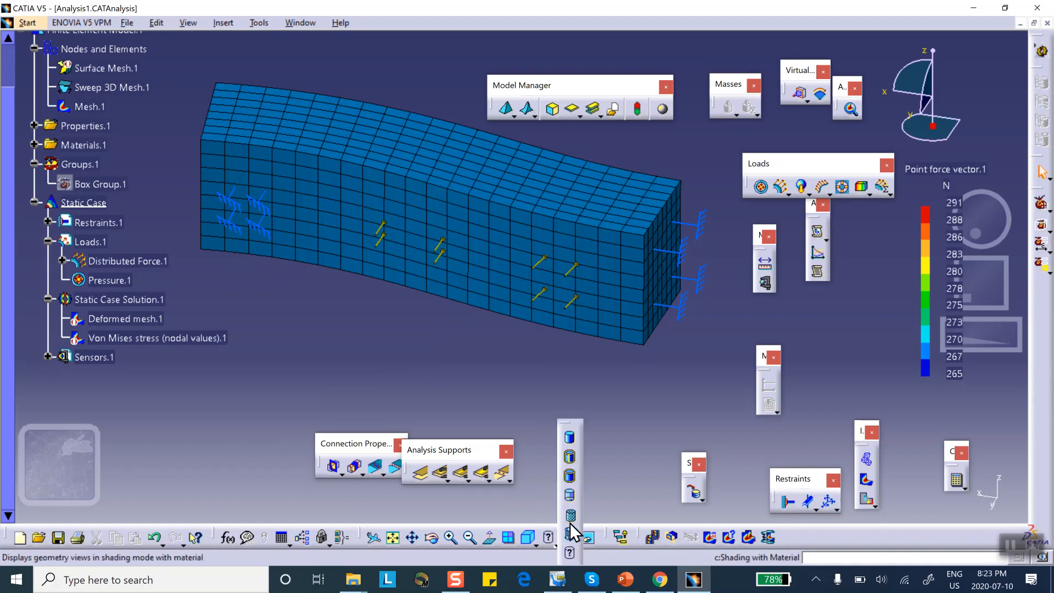
left_click(569, 534)
middle_click_drag(473, 357, 429, 260)
middle_click_drag(499, 268, 626, 325)
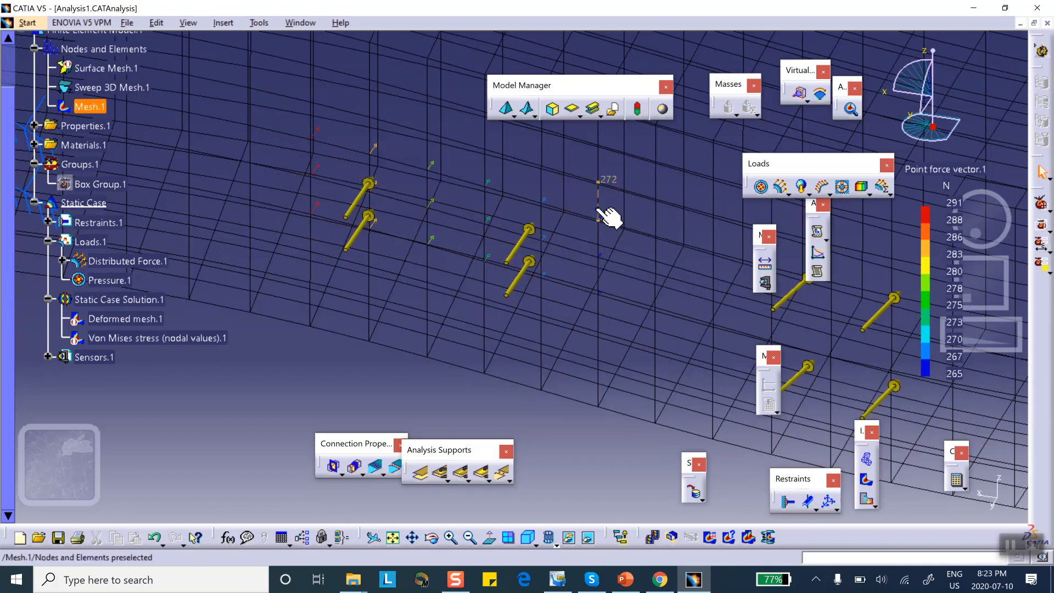
middle_click_drag(607, 222, 600, 152)
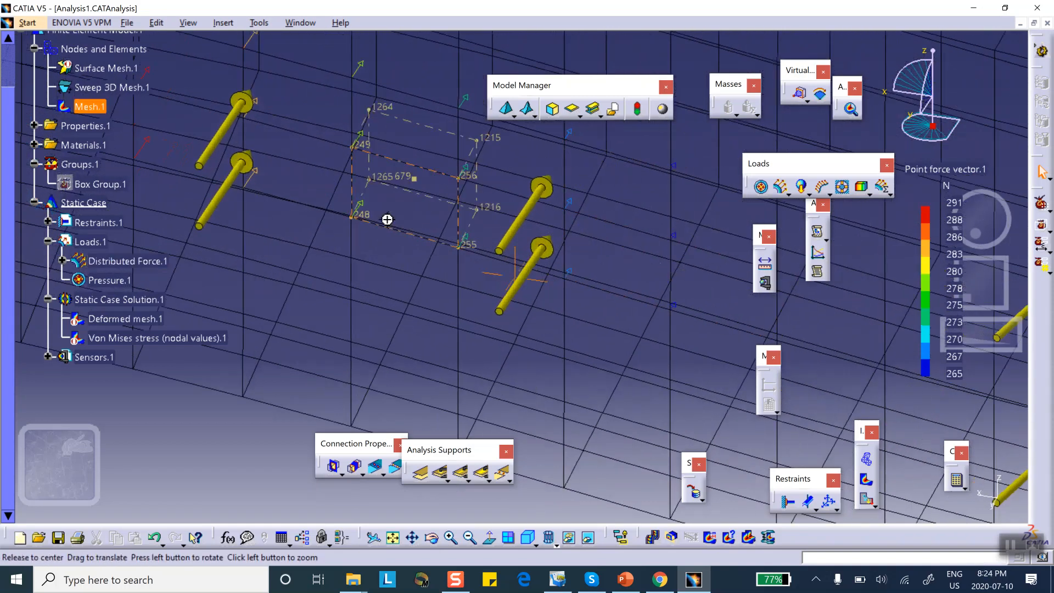
middle_click_drag(388, 225, 392, 279)
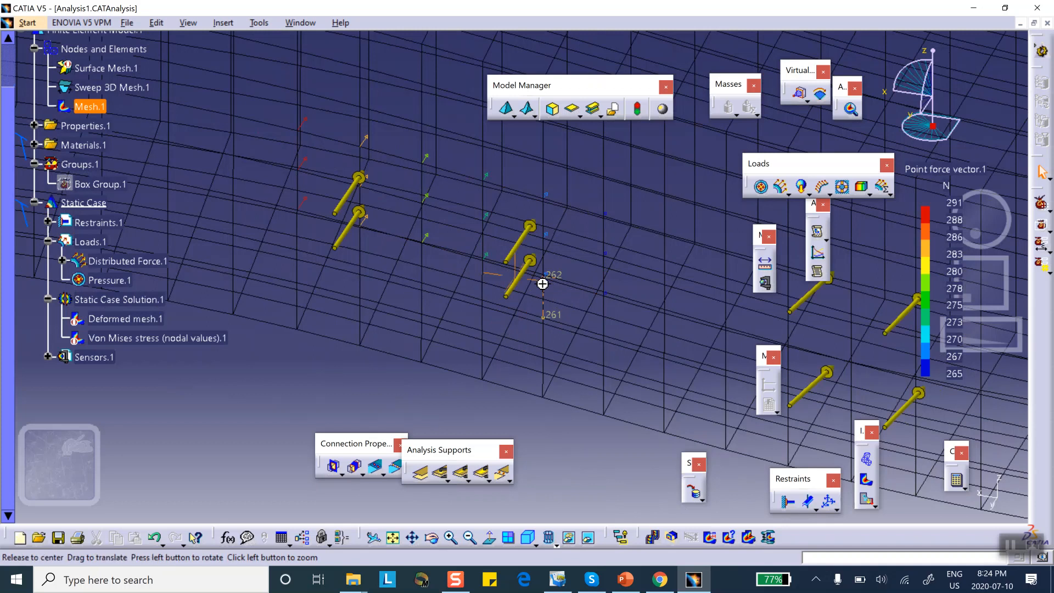
middle_click_drag(541, 285, 401, 230, "ctrl")
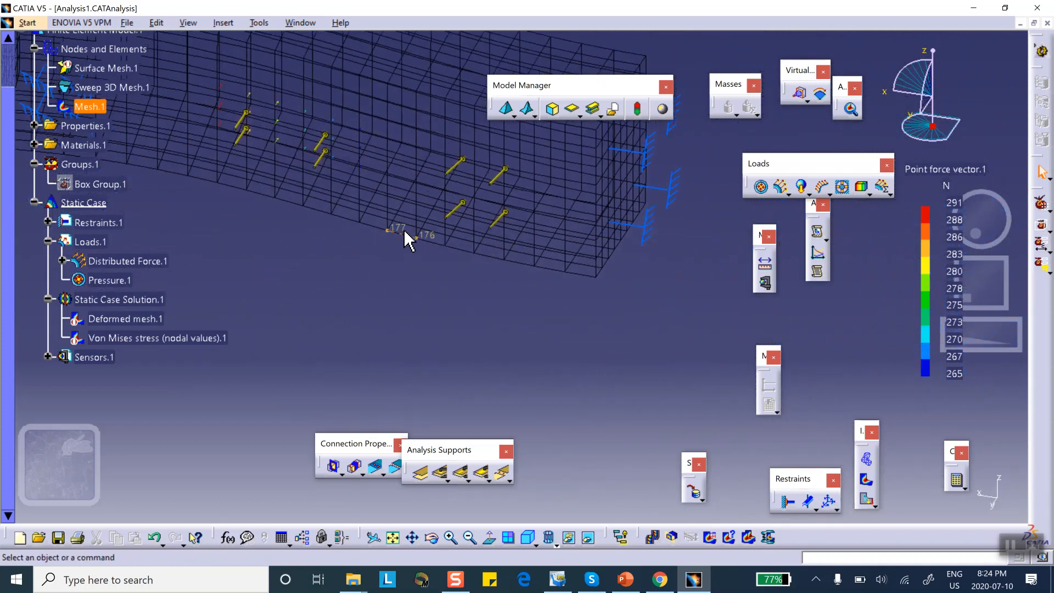
Visualize the pressure load on the mesh and inspect its vectors on the elements of the second rectangular patch
right_click(107, 282)
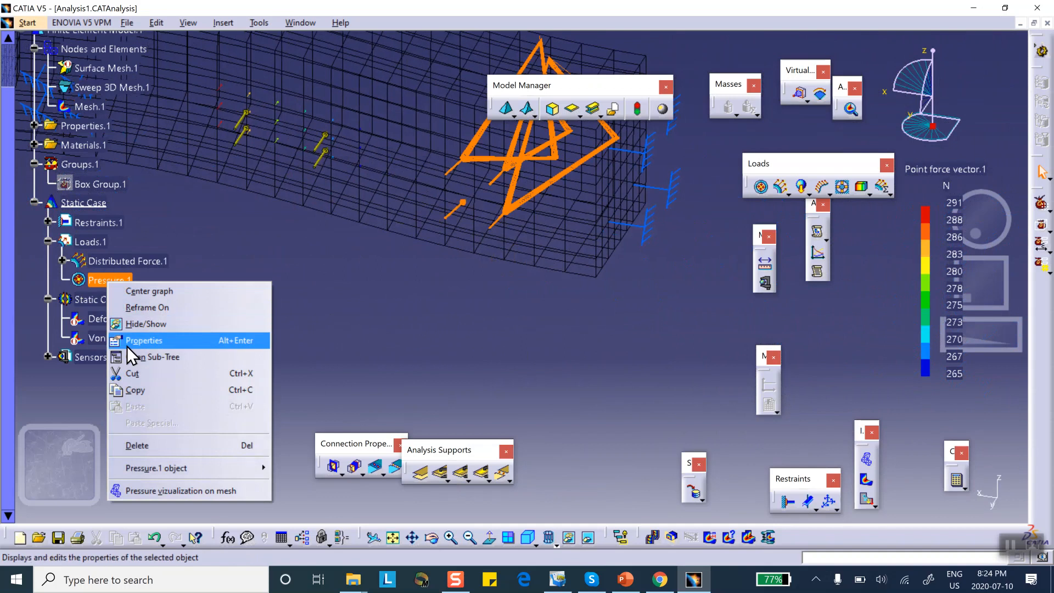
left_click(156, 486)
mouse_move(412, 311)
middle_mouse_down()
mouse_move(409, 254)
mouse_move(425, 207)
mouse_move(426, 336)
mouse_move(435, 294)
middle_mouse_up()
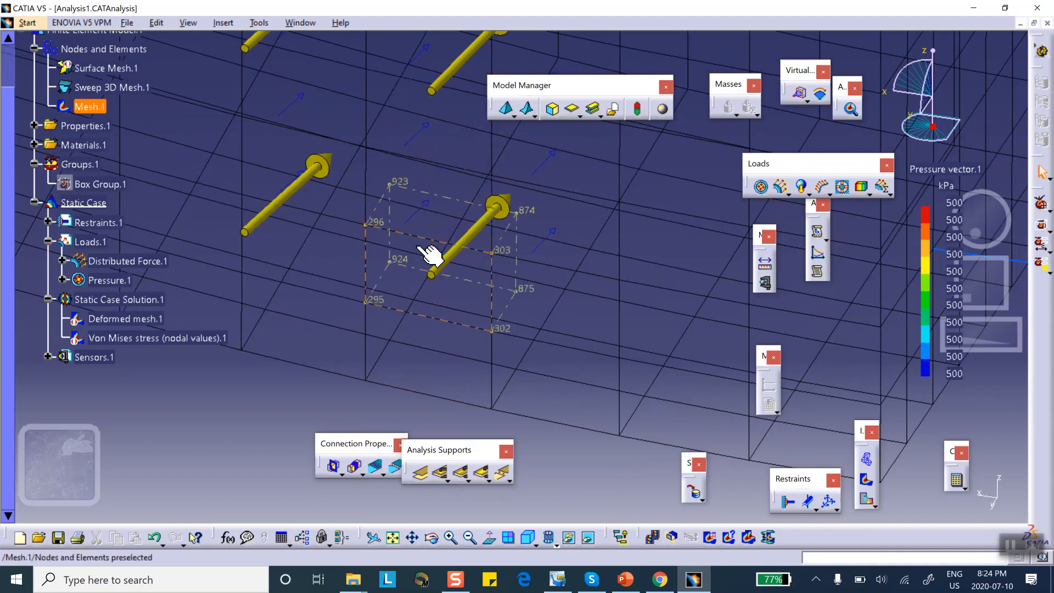
middle_click_drag(555, 234, 557, 407)
left_click(556, 235)
middle_click_drag(485, 346, 503, 406)
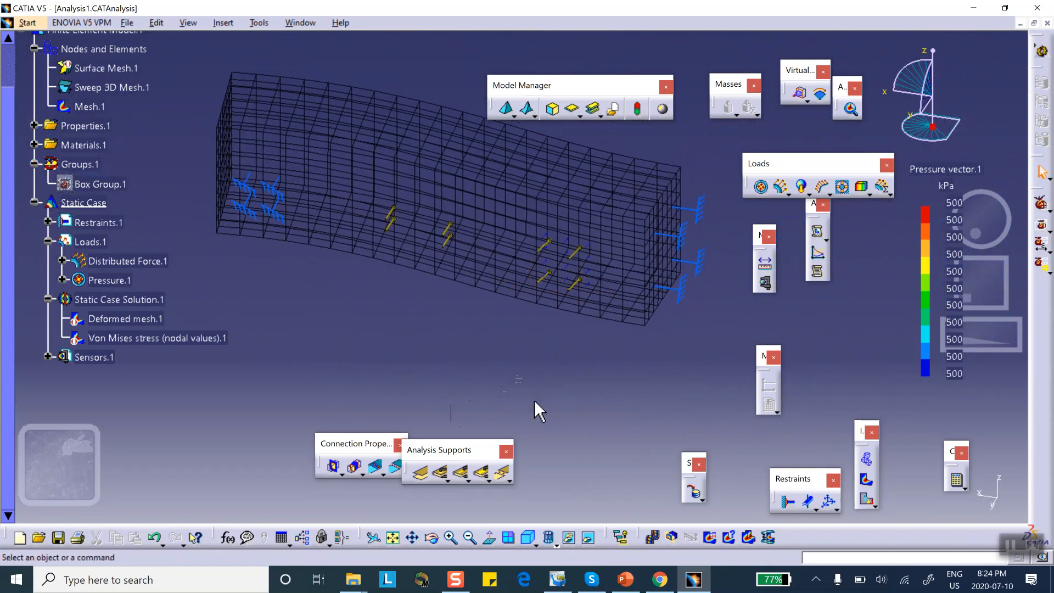